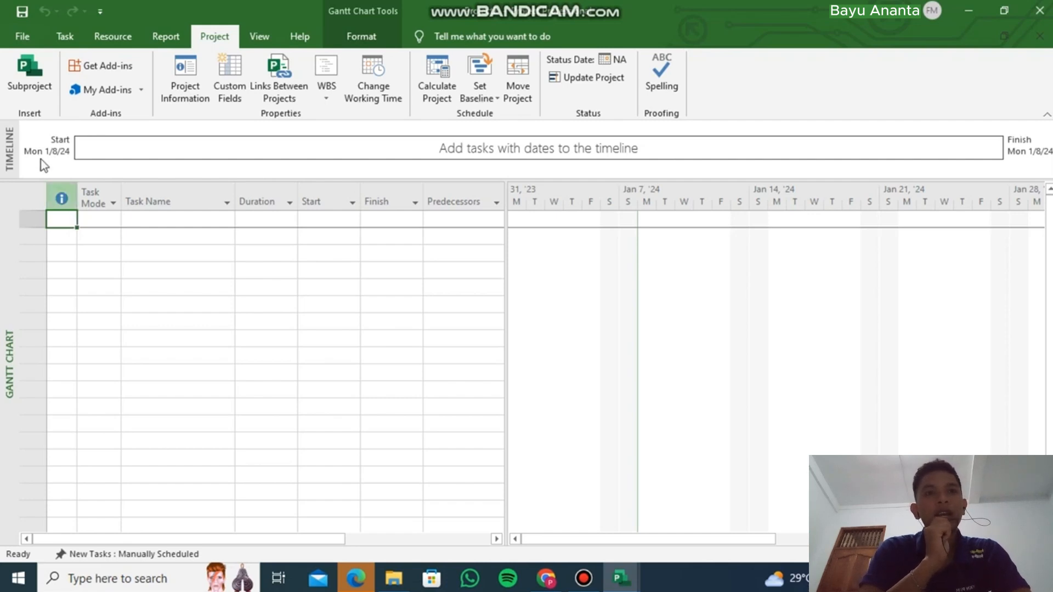
In the project's scheduling options, set newly created tasks to Auto Scheduled.
left_click(19, 43)
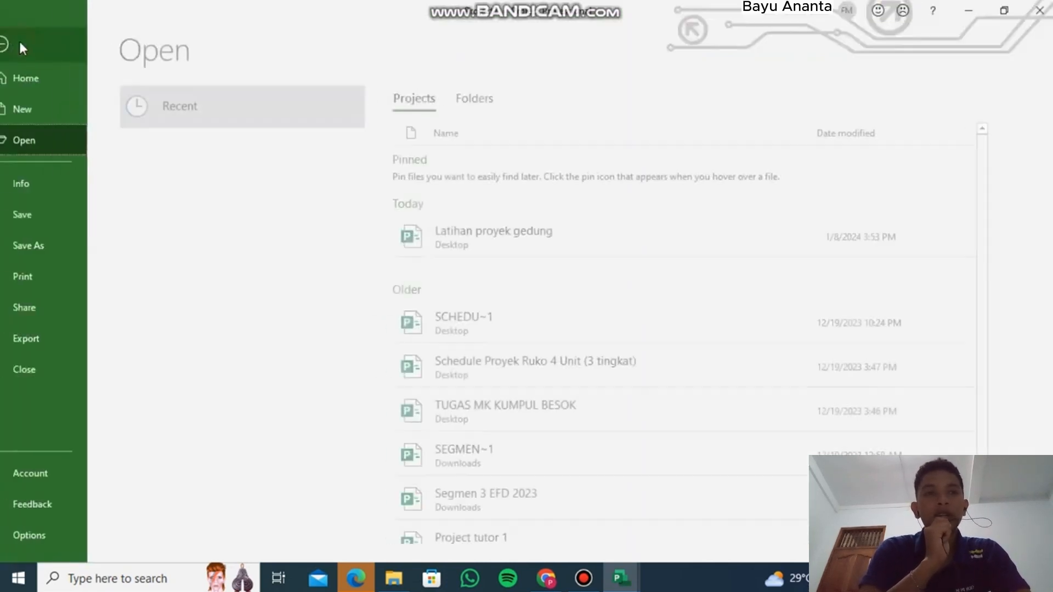
left_click(61, 539)
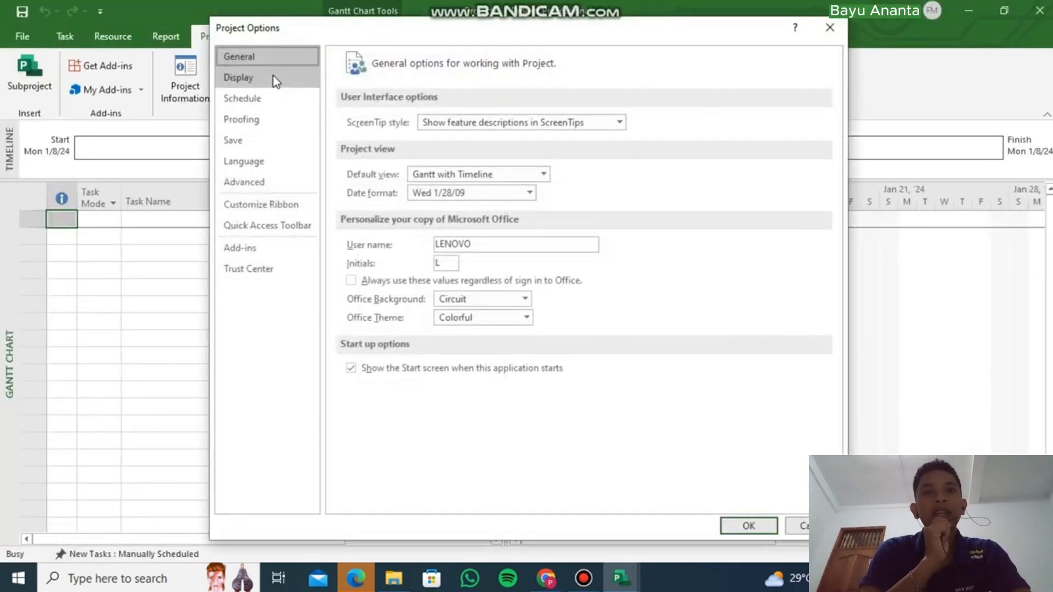
left_click(273, 77)
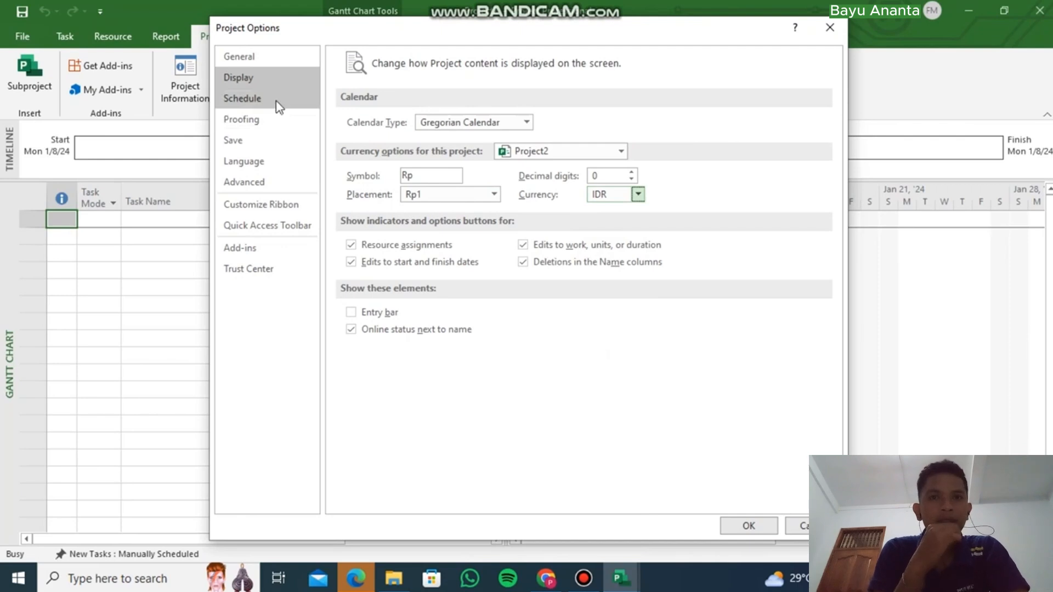
left_click(277, 101)
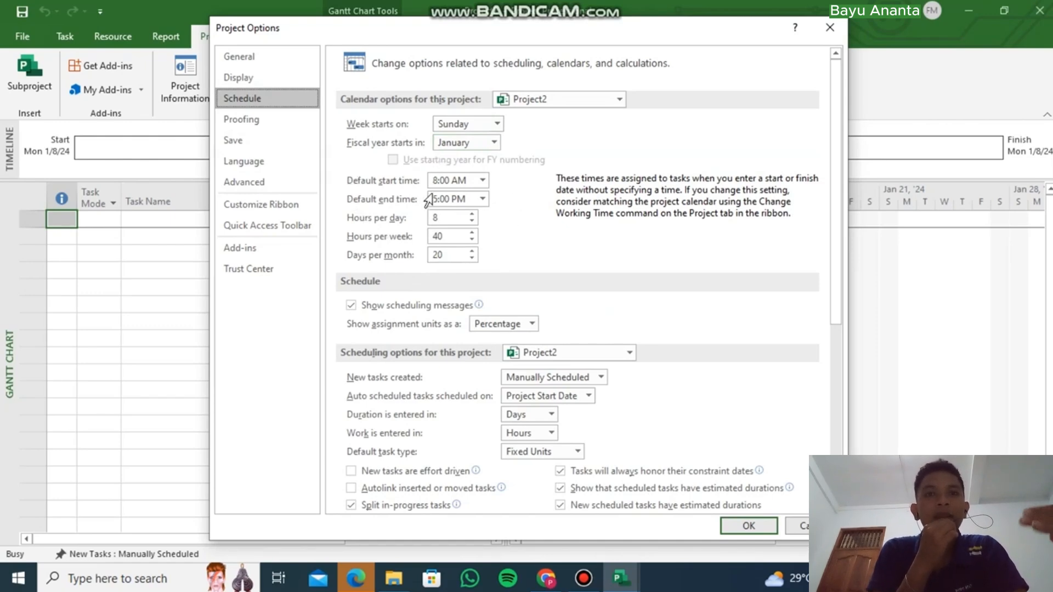
scroll(584, 303, "down", 1)
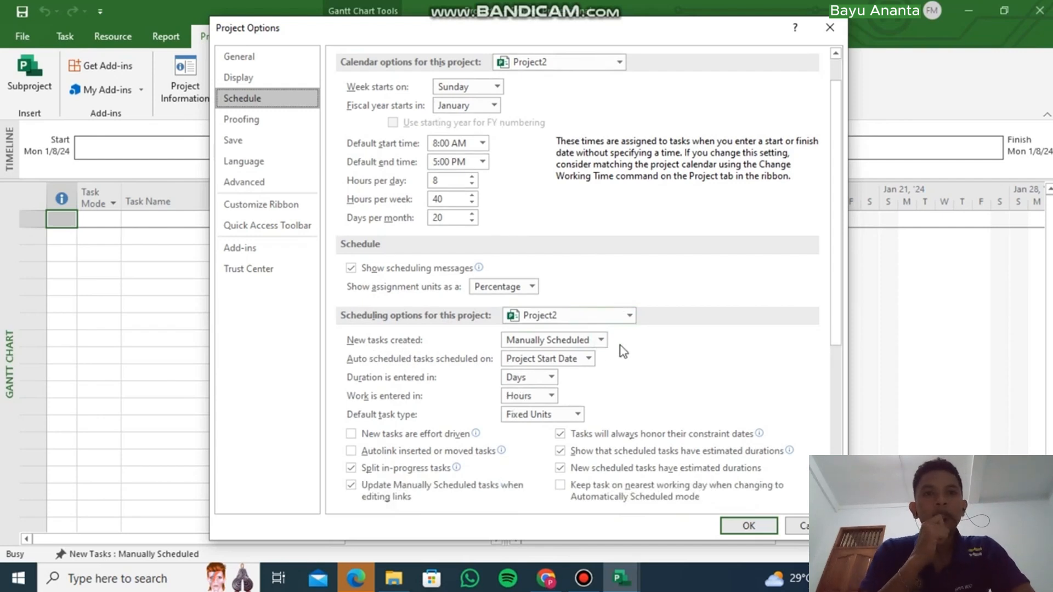
left_click(602, 341)
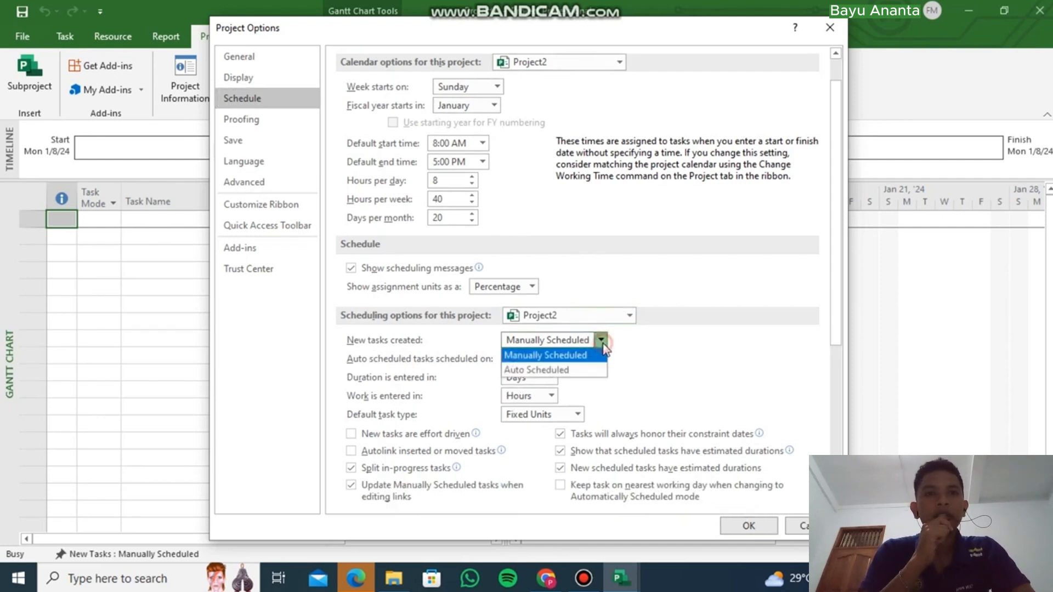
left_click(584, 373)
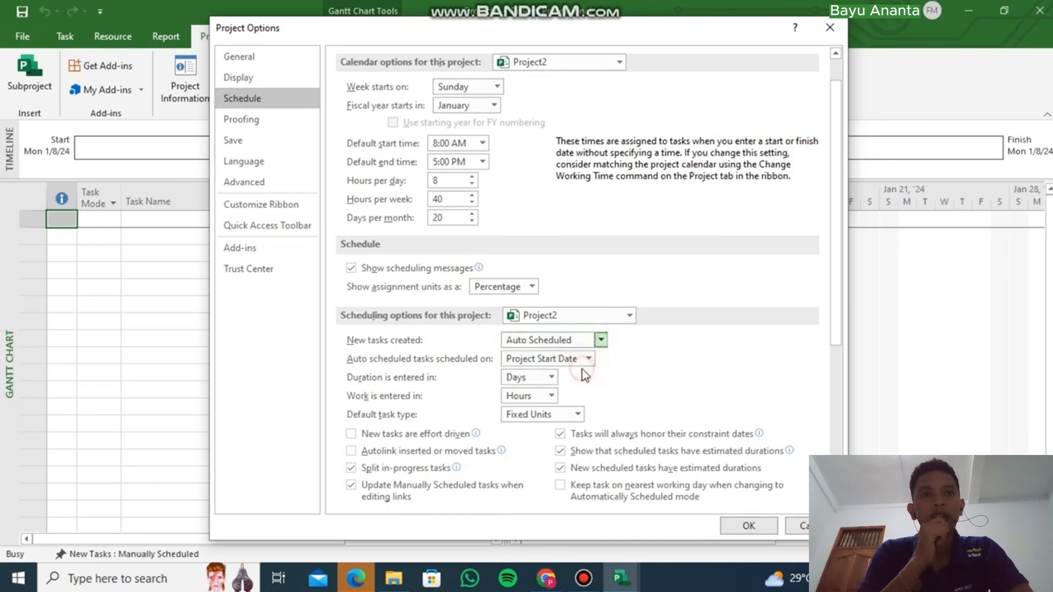
Set the unit for entering durations to Weeks and apply the project options.
left_click(551, 378)
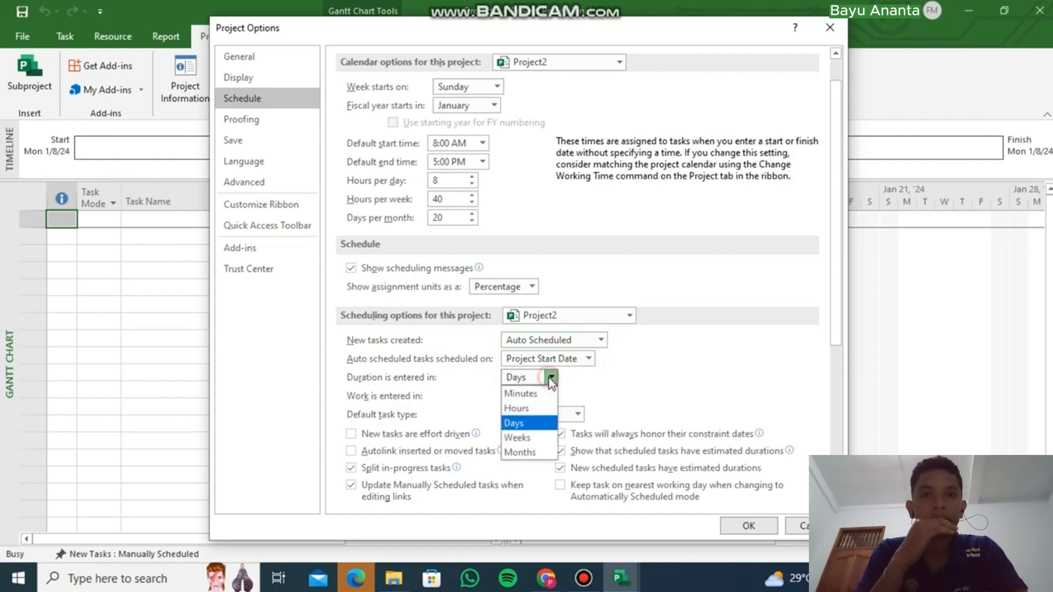
left_click(542, 437)
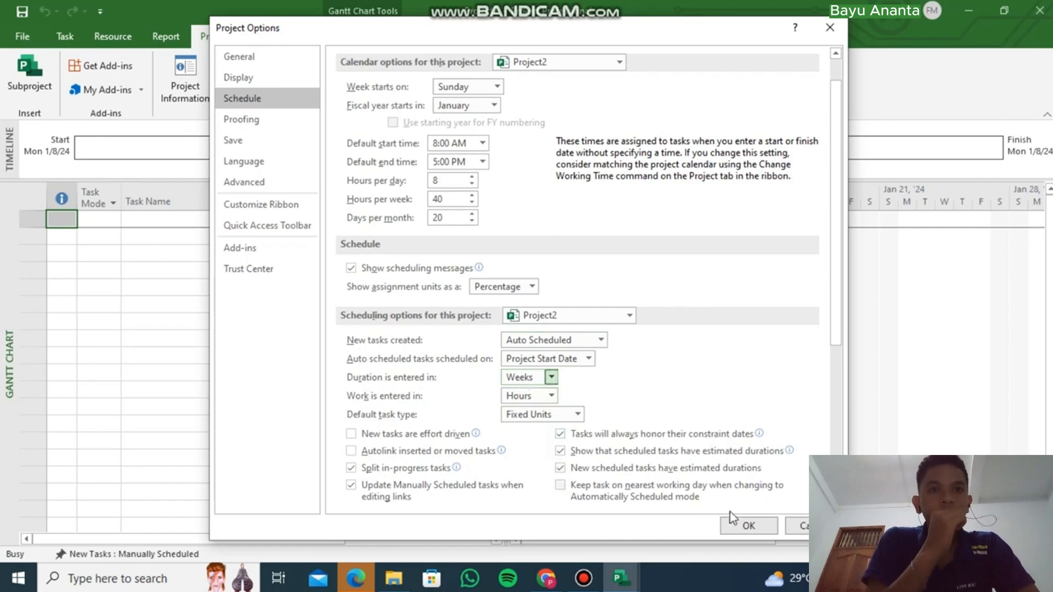
left_click(739, 530)
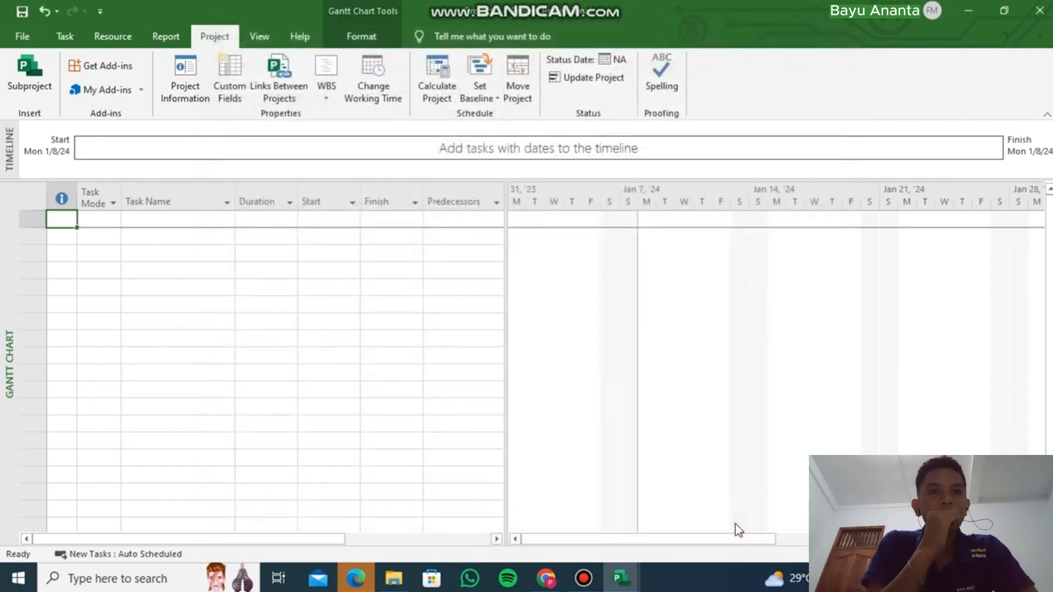
Set the project's start date to Saturday, August 1, 2020 in the project information.
left_click(189, 77)
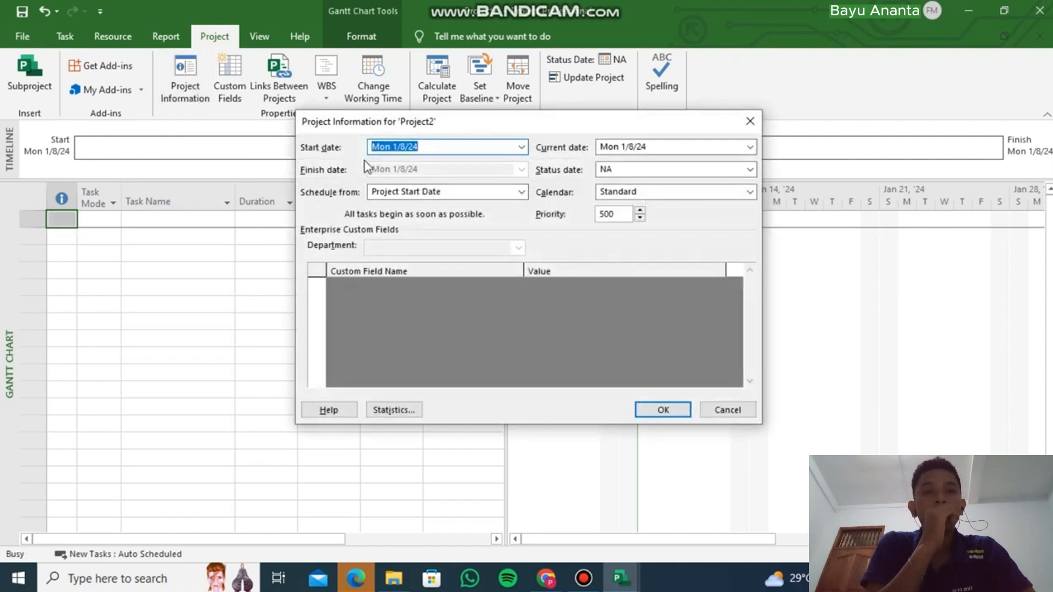
left_click(392, 164)
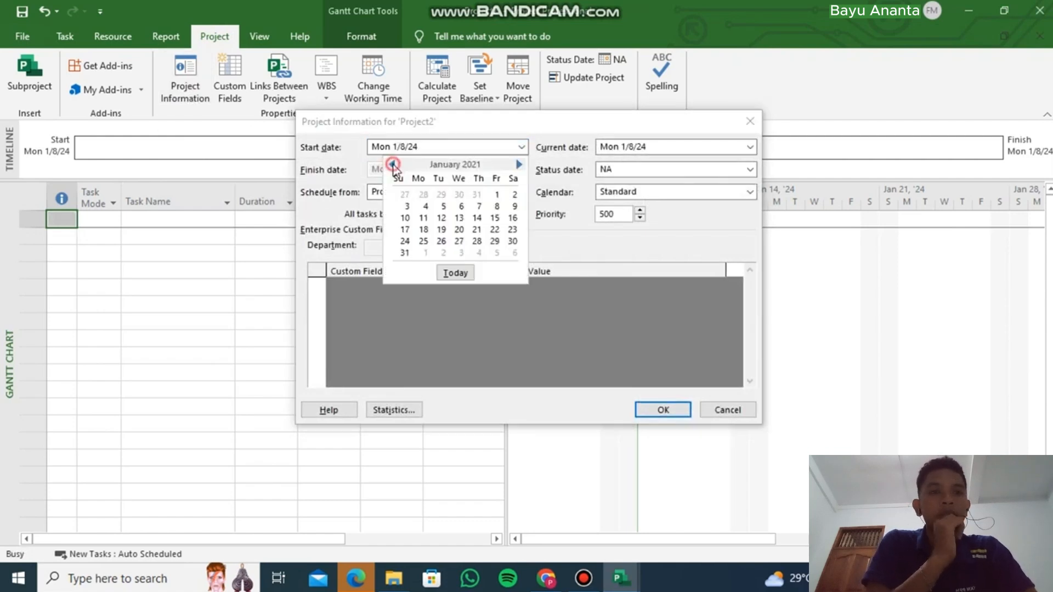
left_click(393, 164)
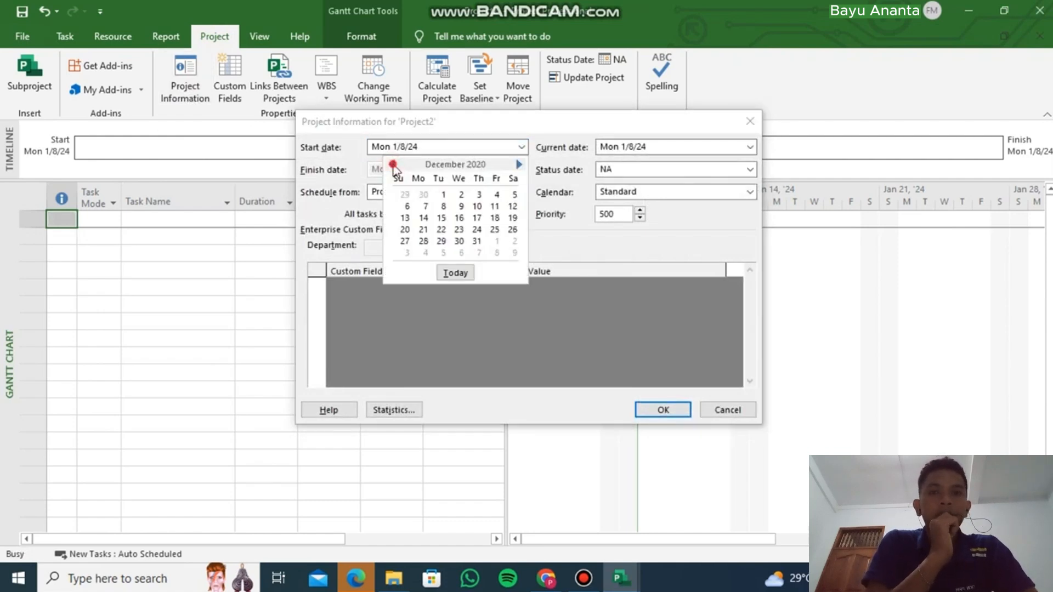
left_click(393, 164)
left_click(385, 163)
left_click(392, 164)
left_click(392, 164)
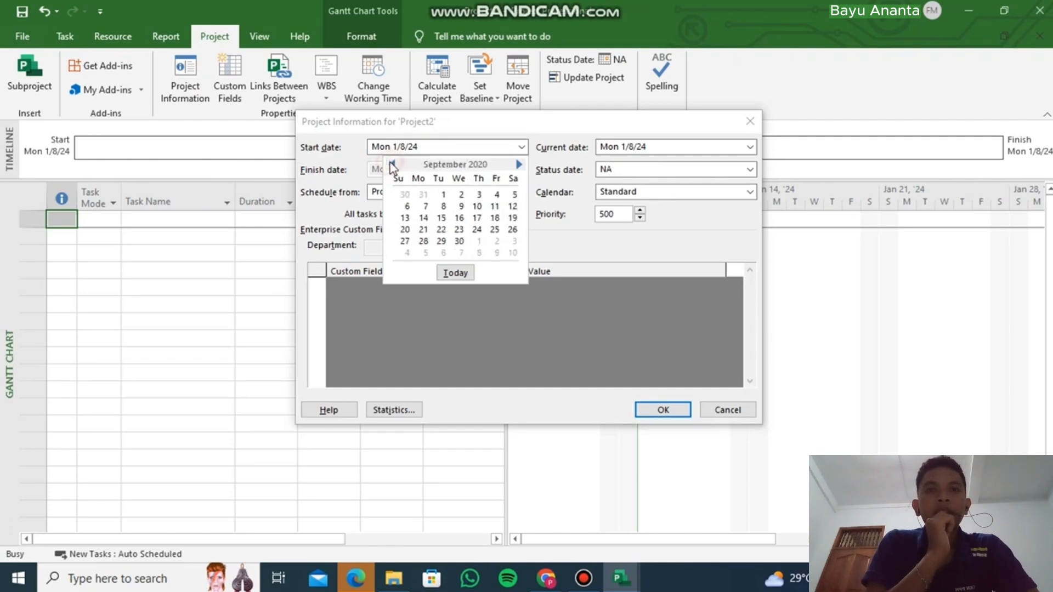
left_click(391, 164)
left_click(514, 195)
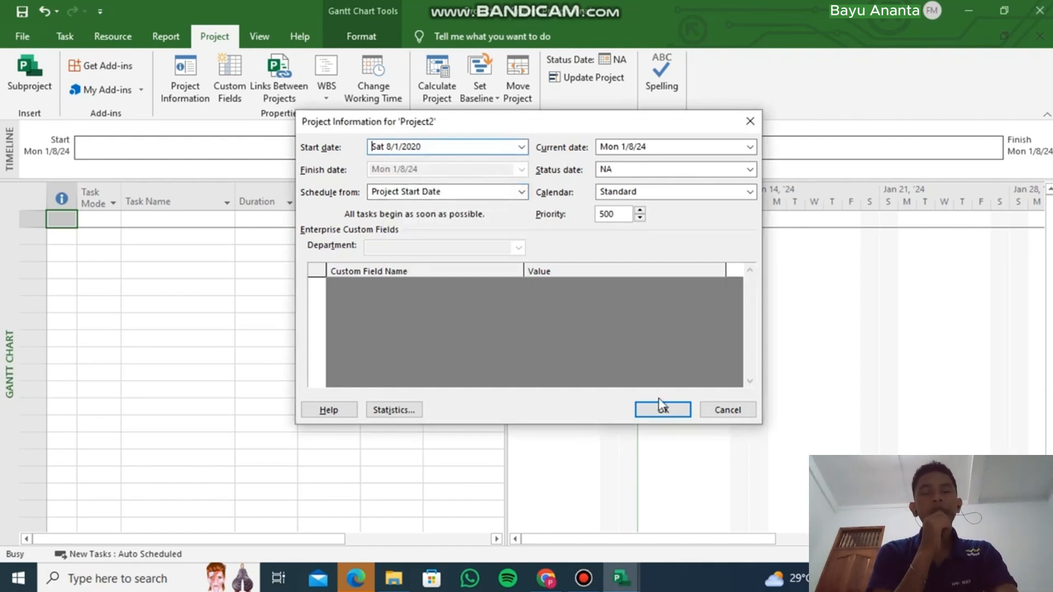
left_click(664, 413)
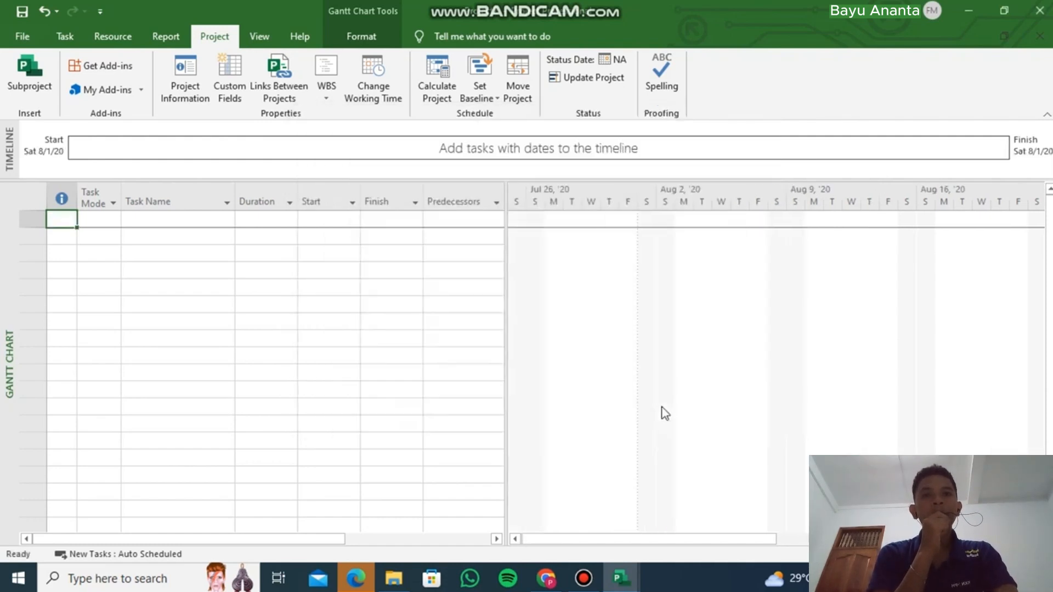
Create a new base calendar named "Proyek Gedung" as a copy of the Standard calendar.
left_click(384, 74)
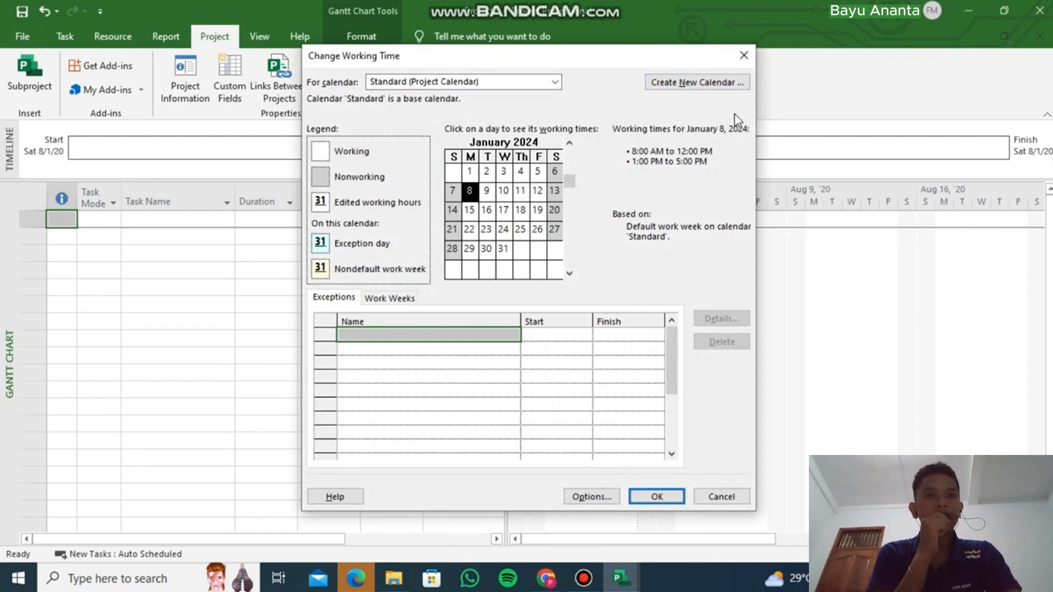
left_click(679, 83)
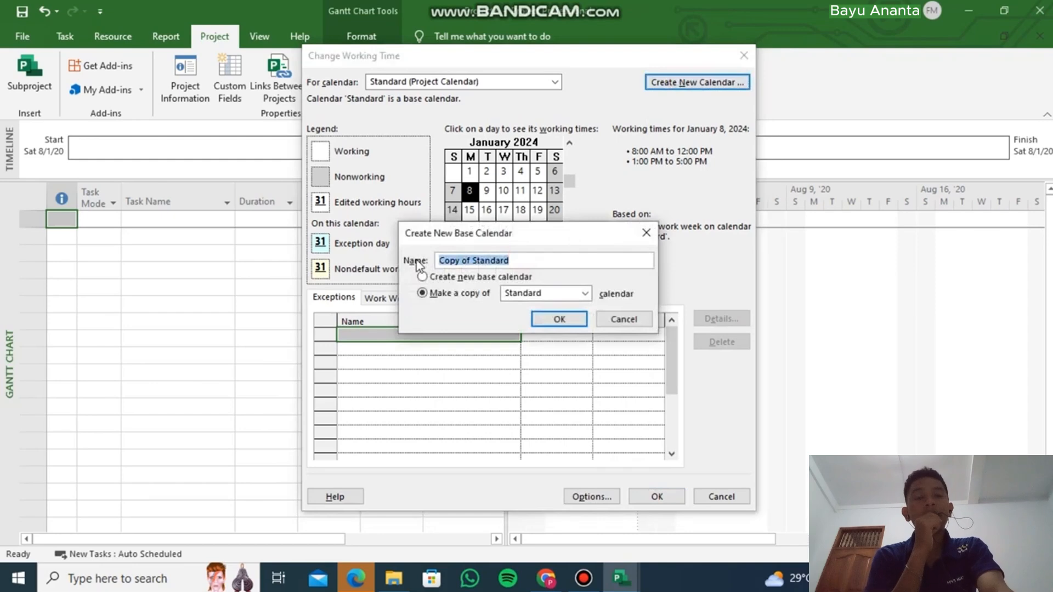
type("Proyek")
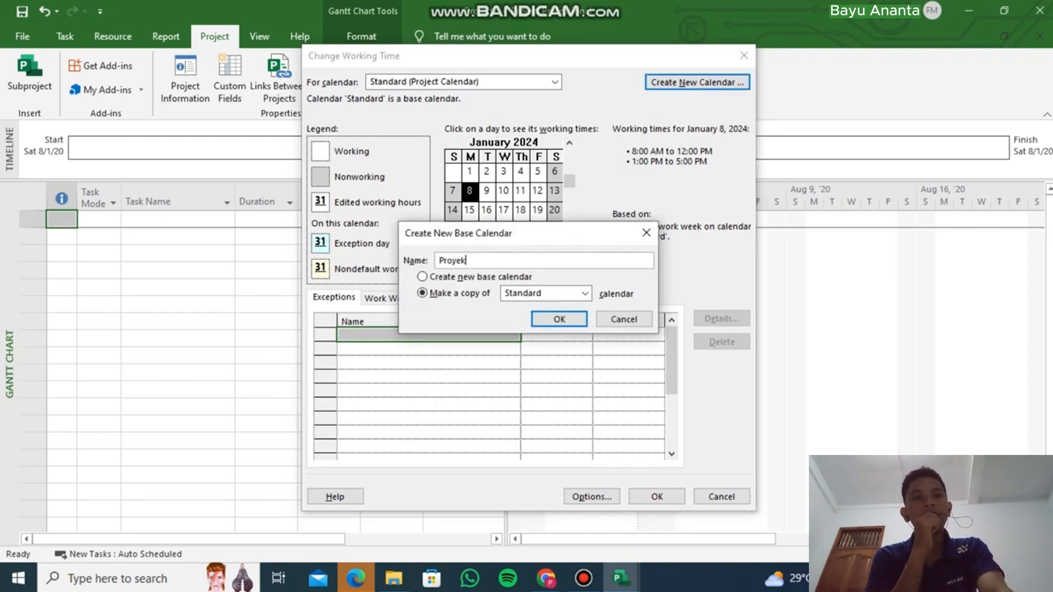
type(" Gedung")
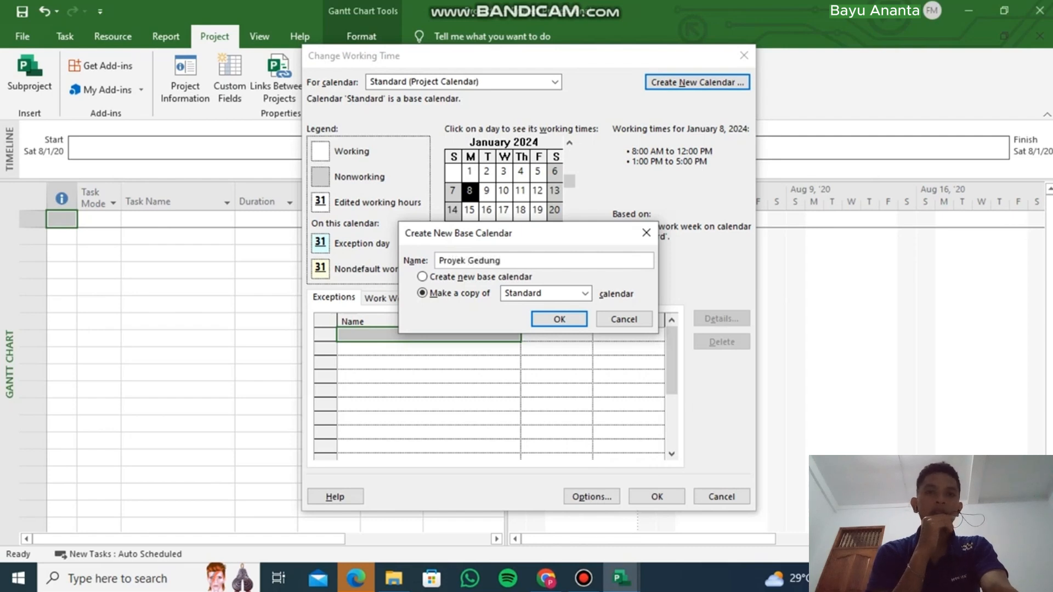
left_click(552, 323)
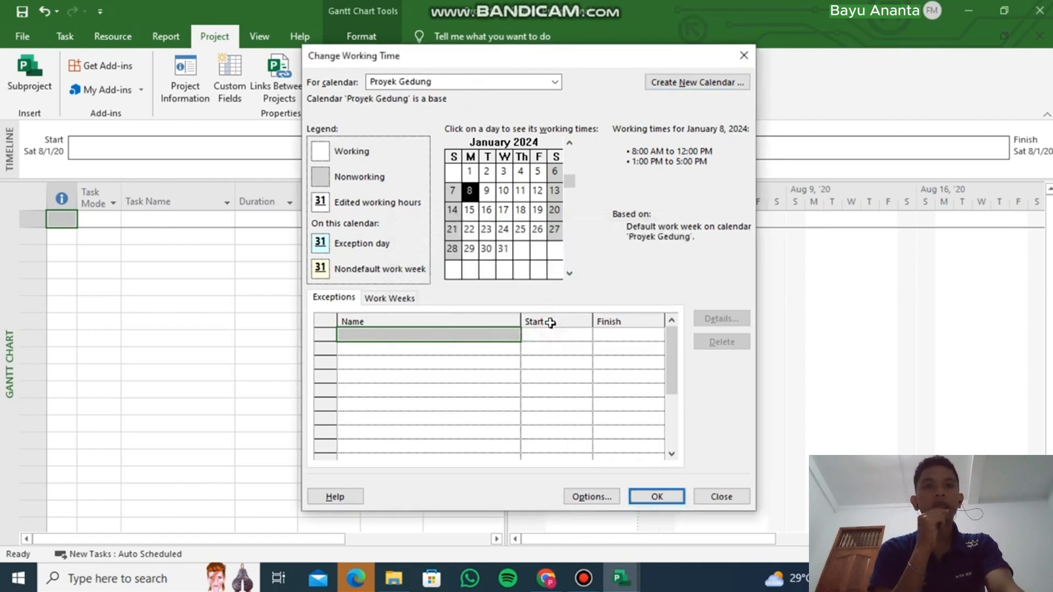
In the calendar's default work week, give Saturday specific working times from 8:00 AM to 12:00.
left_click(406, 301)
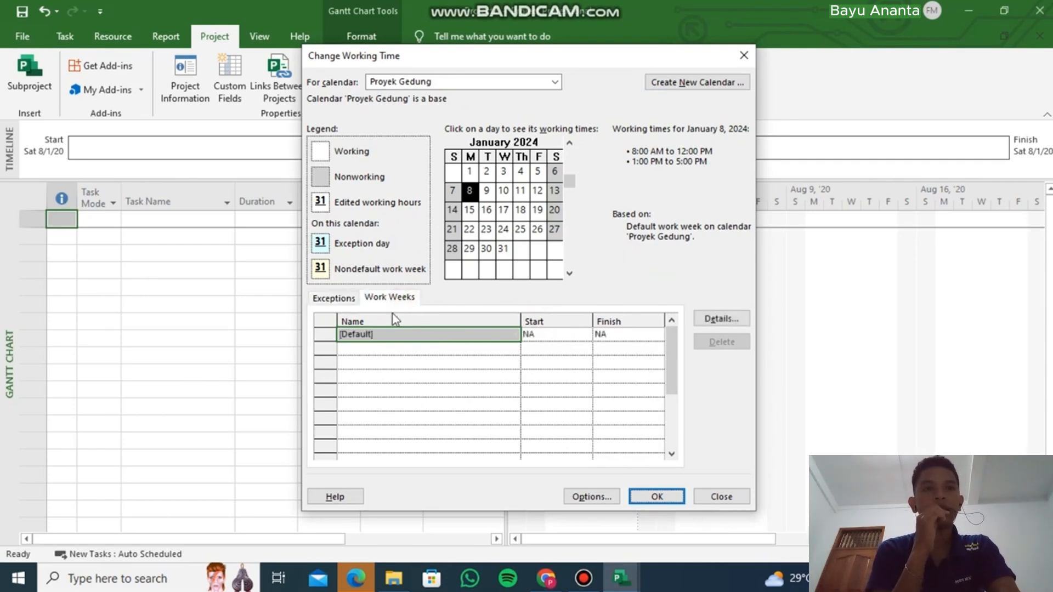
left_click(718, 320)
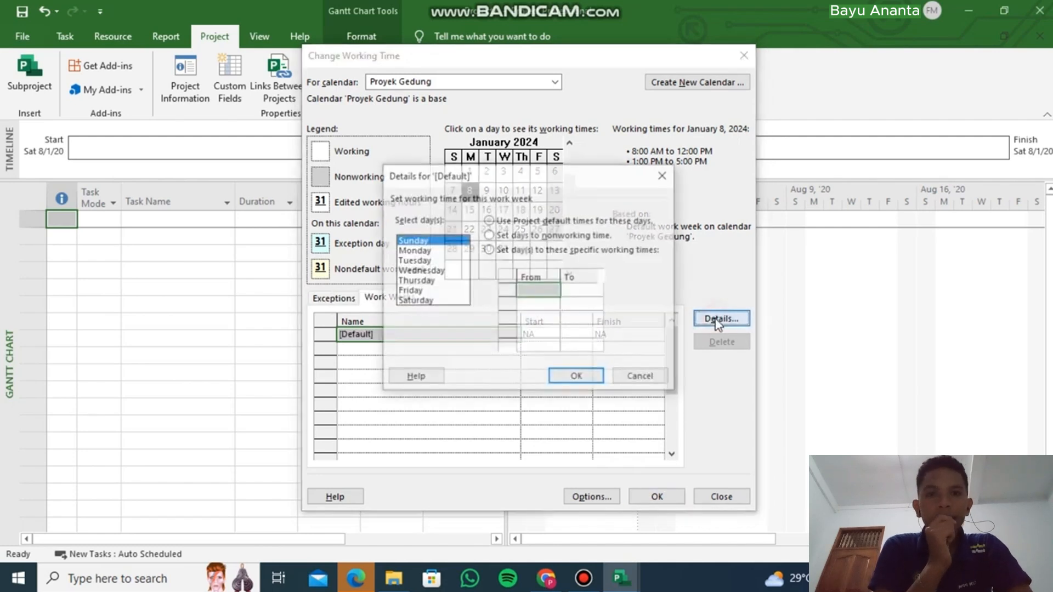
left_click(433, 252)
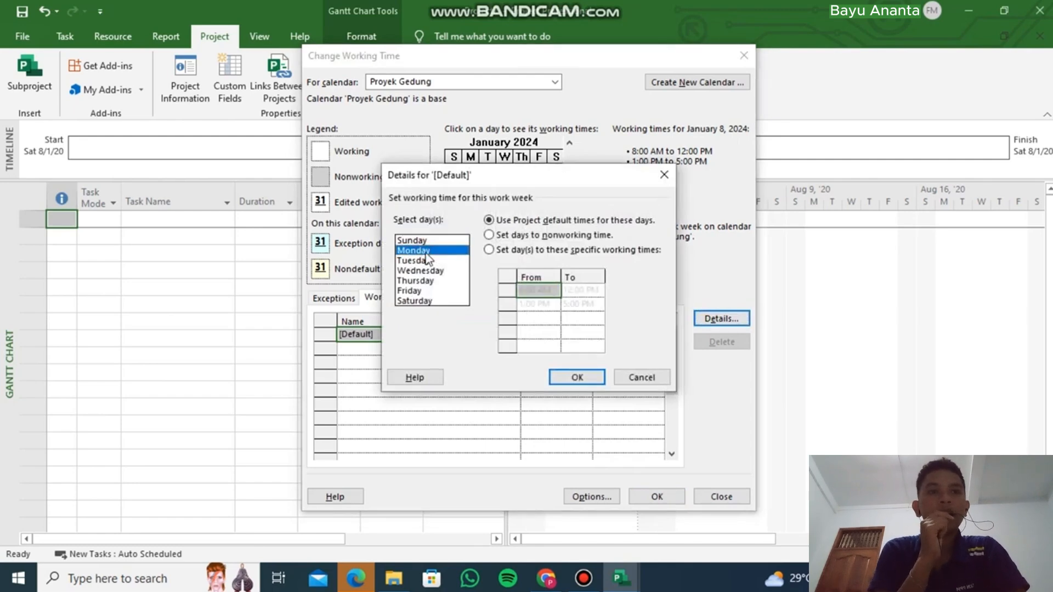
left_click(444, 299)
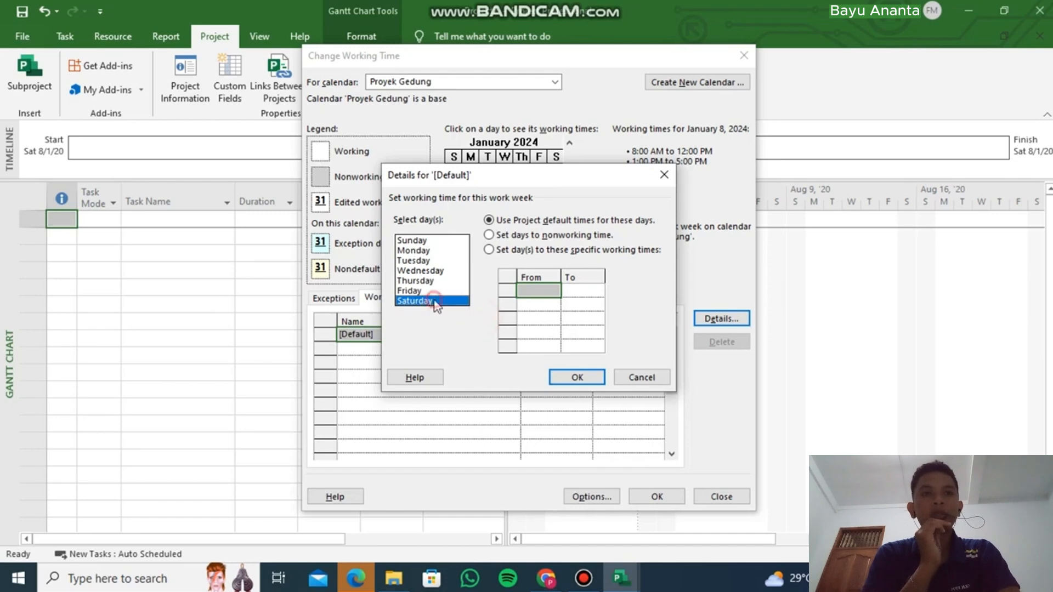
left_click(489, 251)
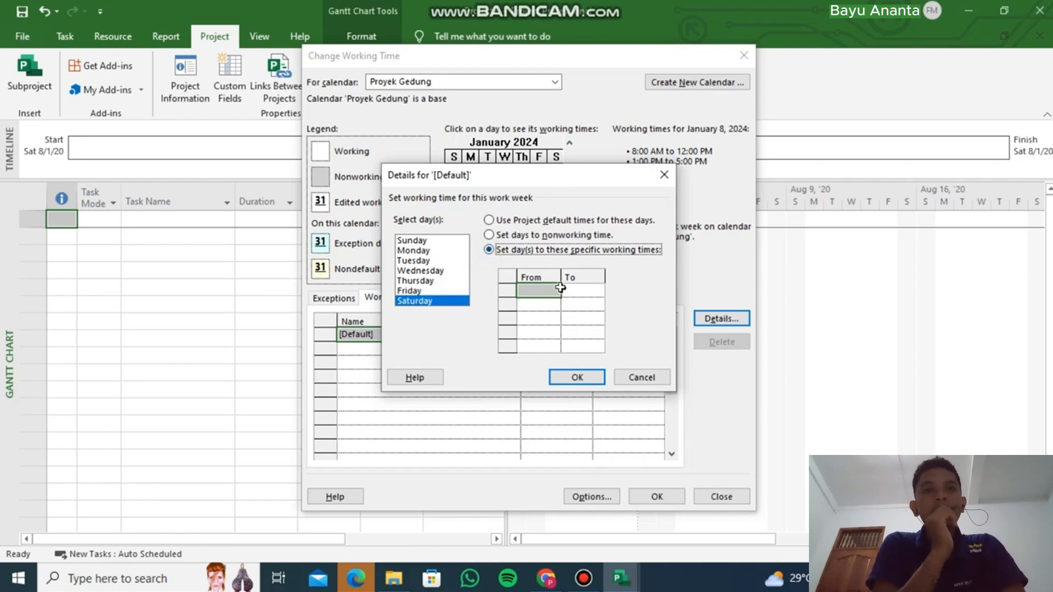
left_click(540, 291)
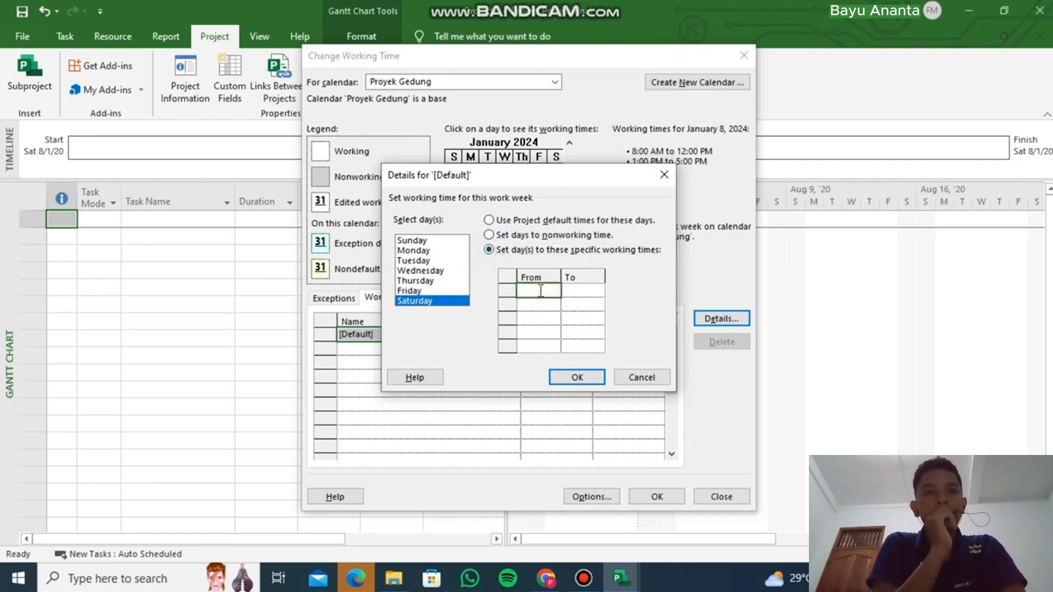
type("08:00")
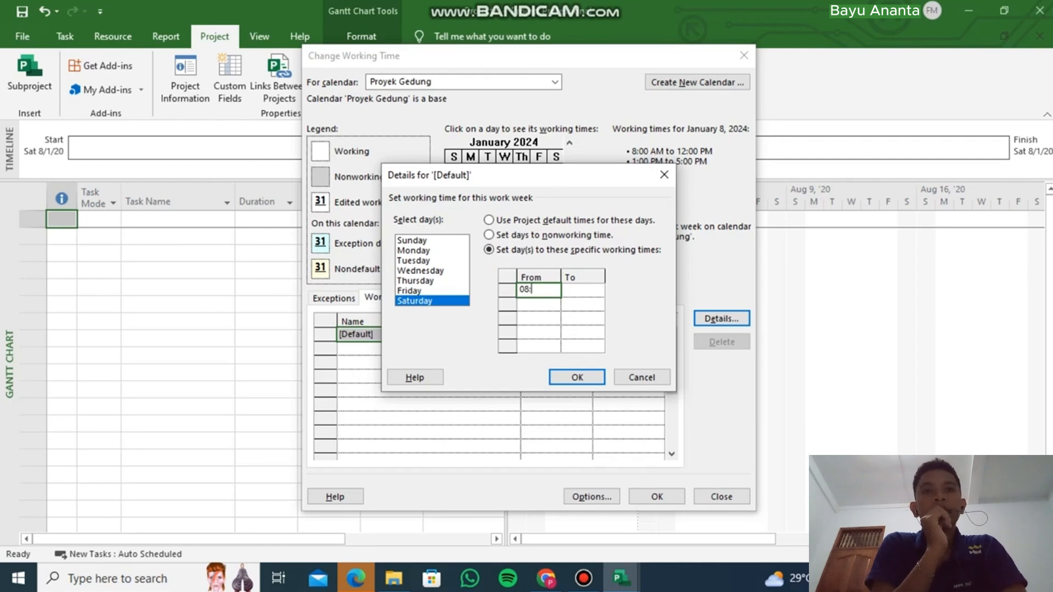
left_click(574, 290)
left_click(602, 289)
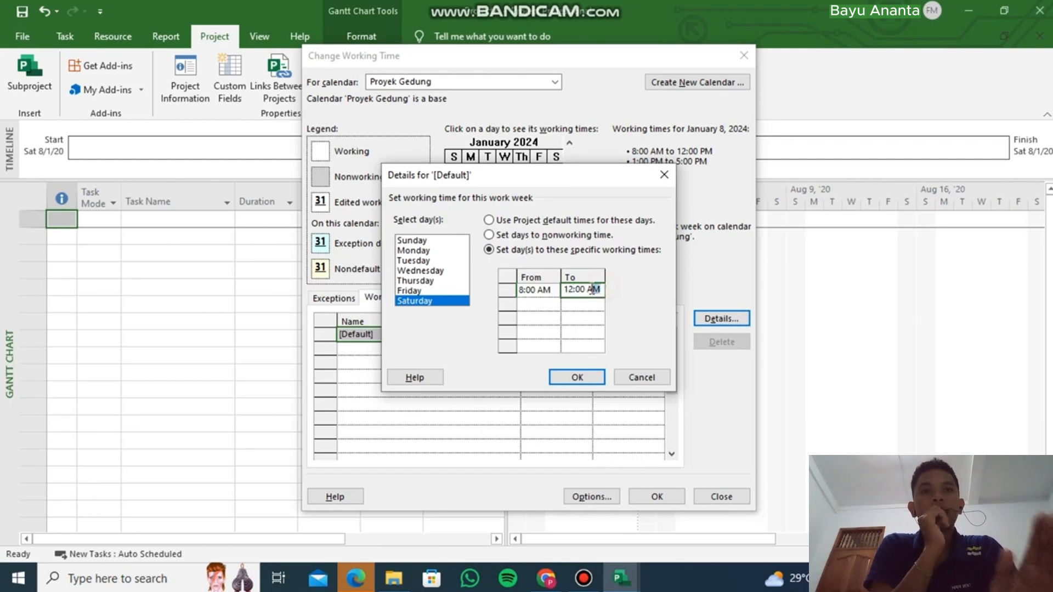
key("BackSpace")
key("BackSpace")
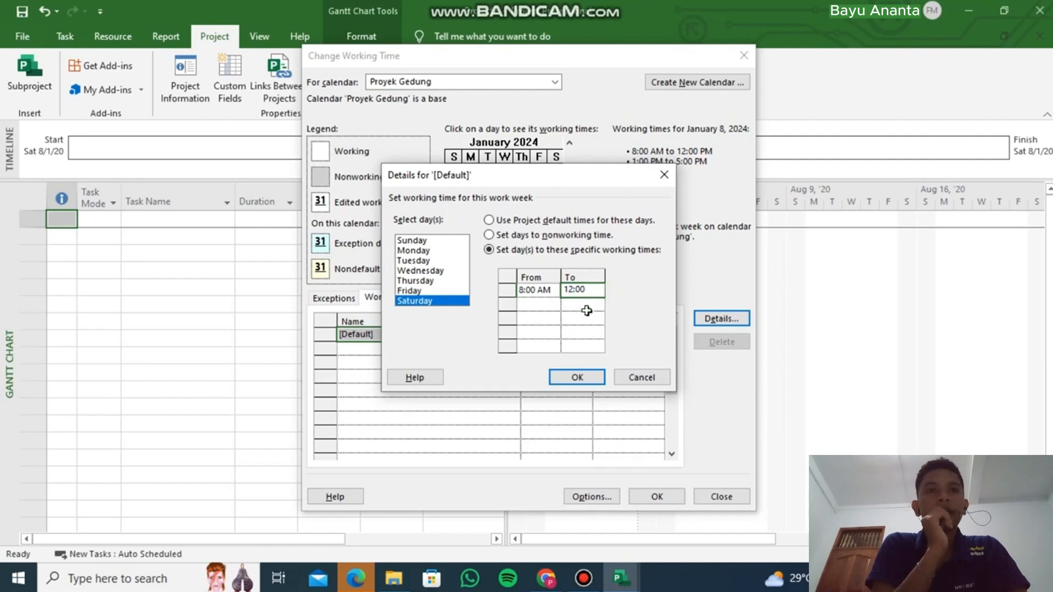
left_click(598, 377)
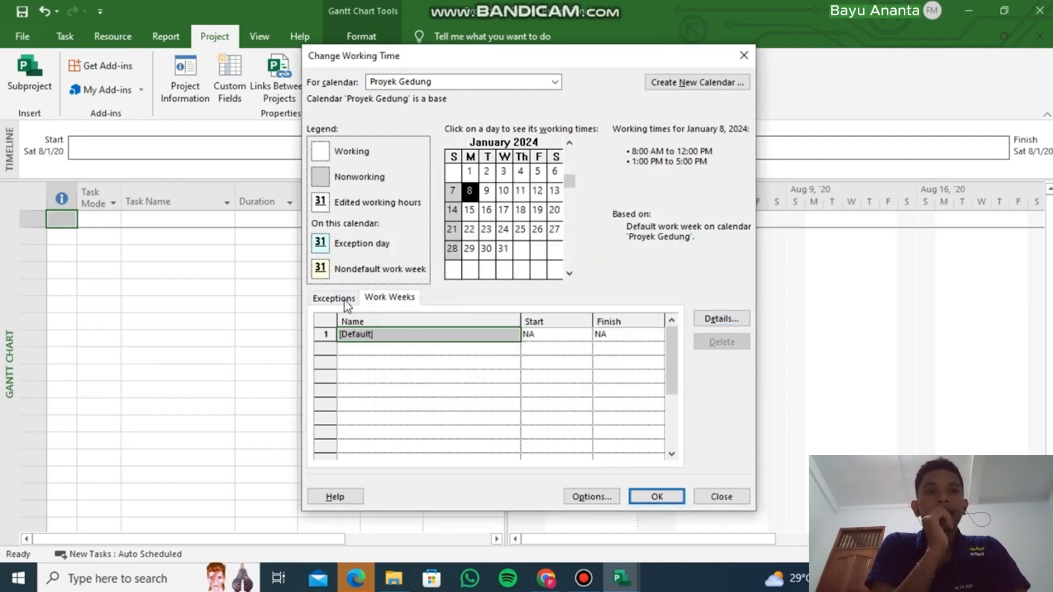
Add a calendar exception named "Hari Kemerdekaan RI" on August 17, 2020 to the Proyek Gedung calendar.
left_click(347, 302)
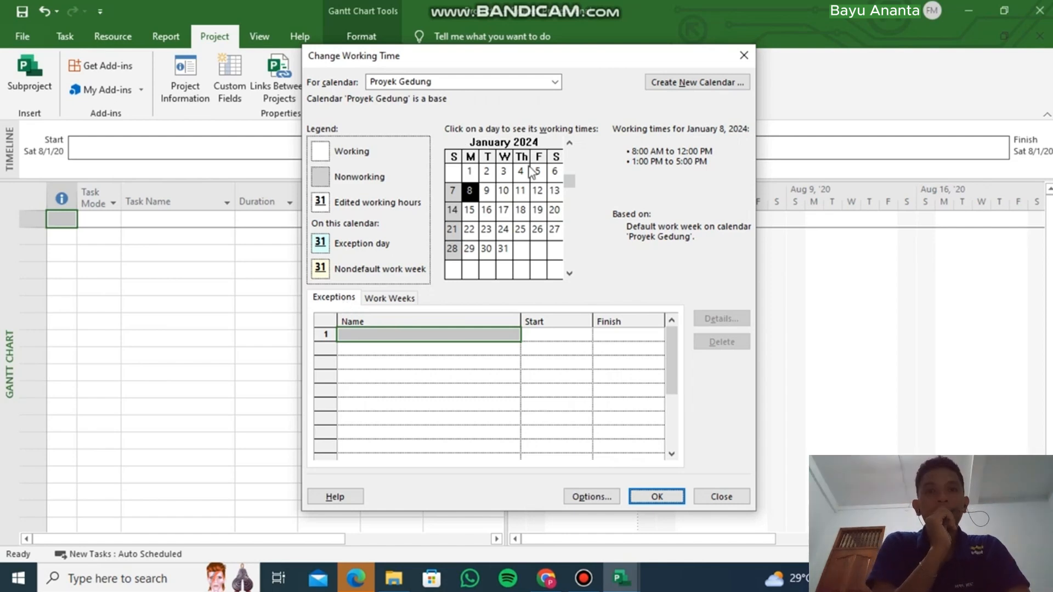
left_click_drag(570, 144, 571, 144)
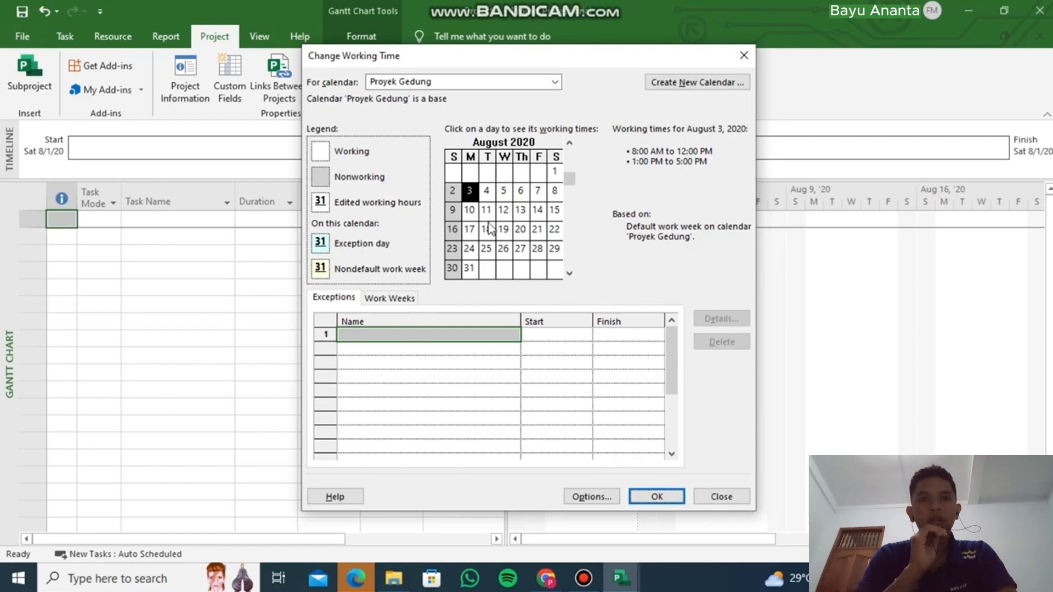
left_click(469, 230)
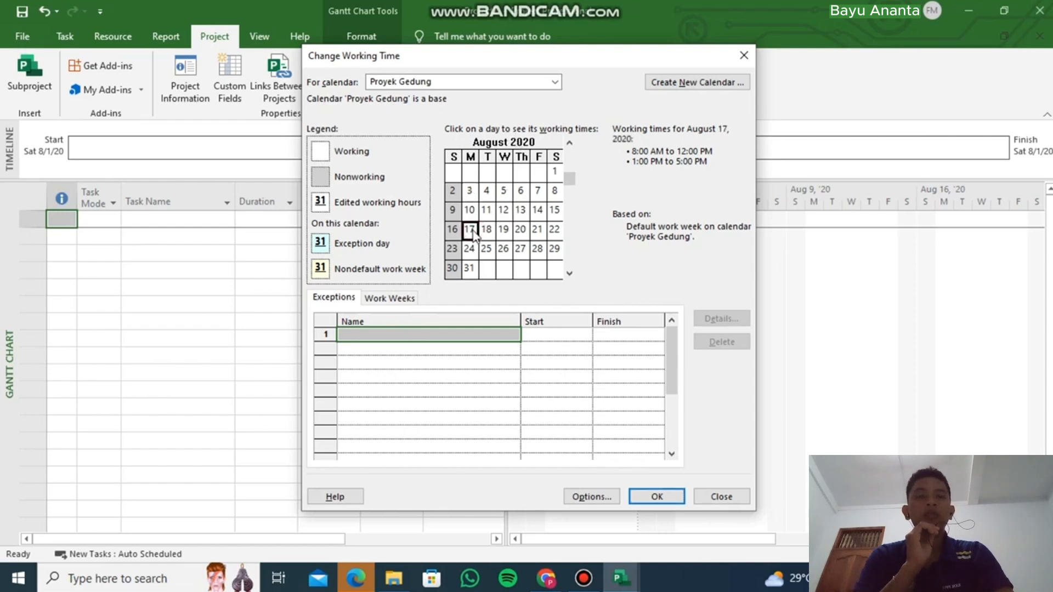
left_click(430, 335)
type("H")
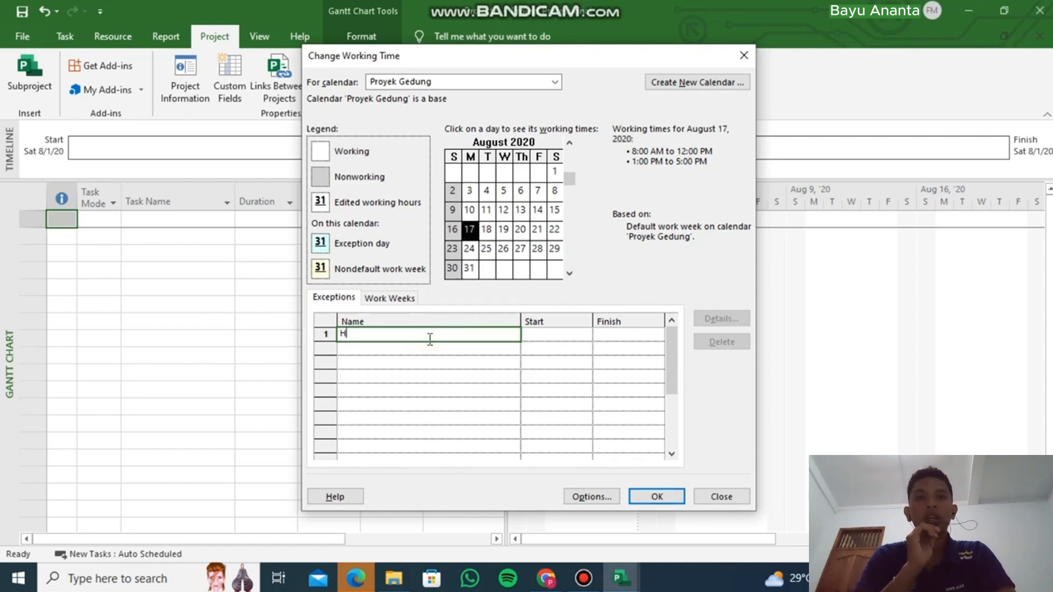
type("ari Kemerdekaan RI")
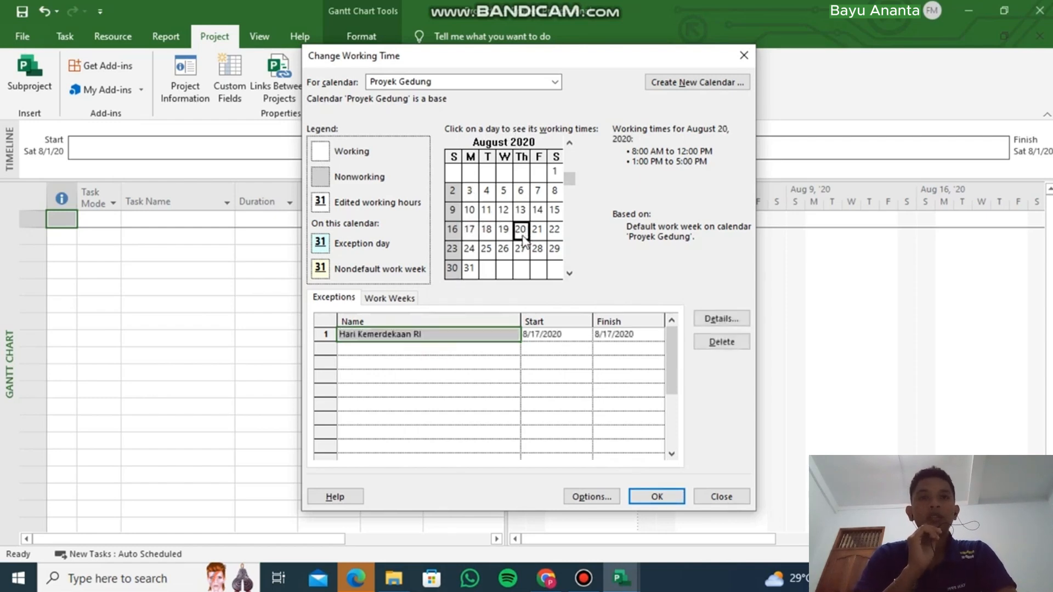
Add a second calendar exception named "Tahun baru hijriyah 1442 H" on August 20, 2020.
left_click(460, 349)
type("Tah")
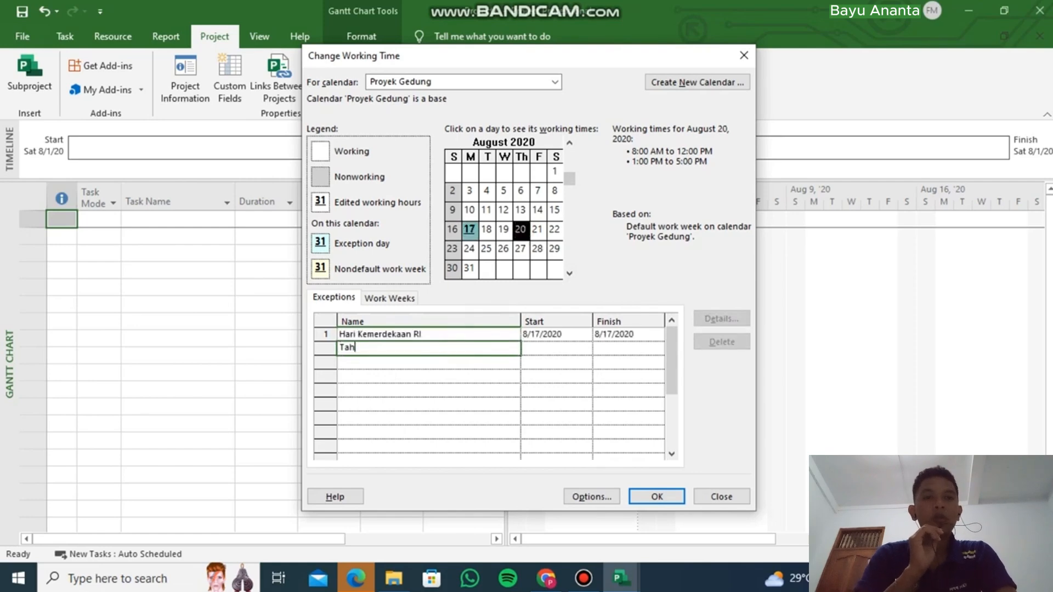
type("un baru hijriyah 1442 H")
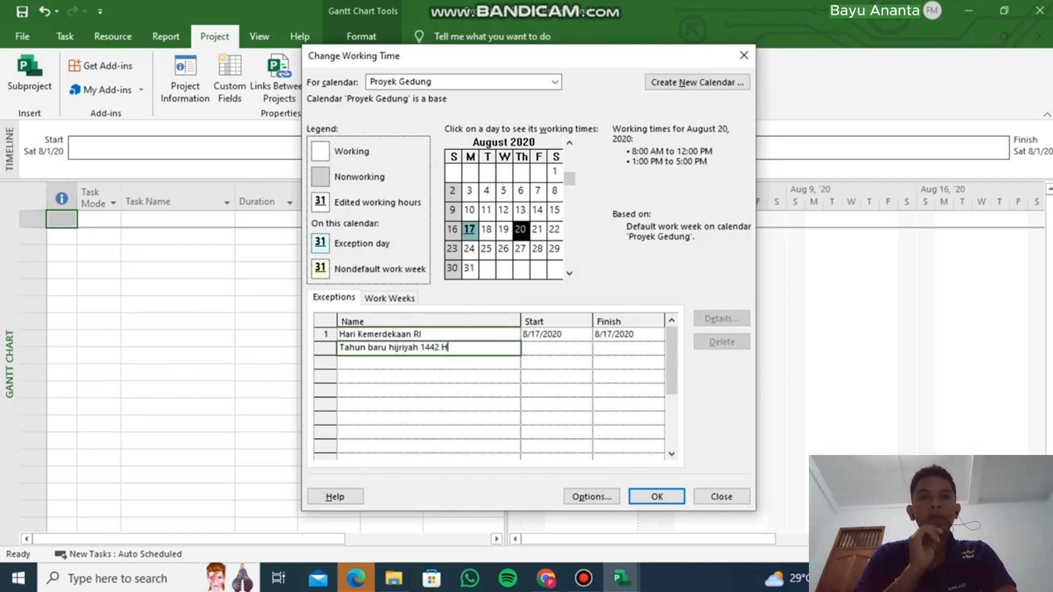
left_click(454, 432)
Add a third exception named "Hari maulid nabi" on October 29, 2020 and apply the working time changes.
left_click(463, 362)
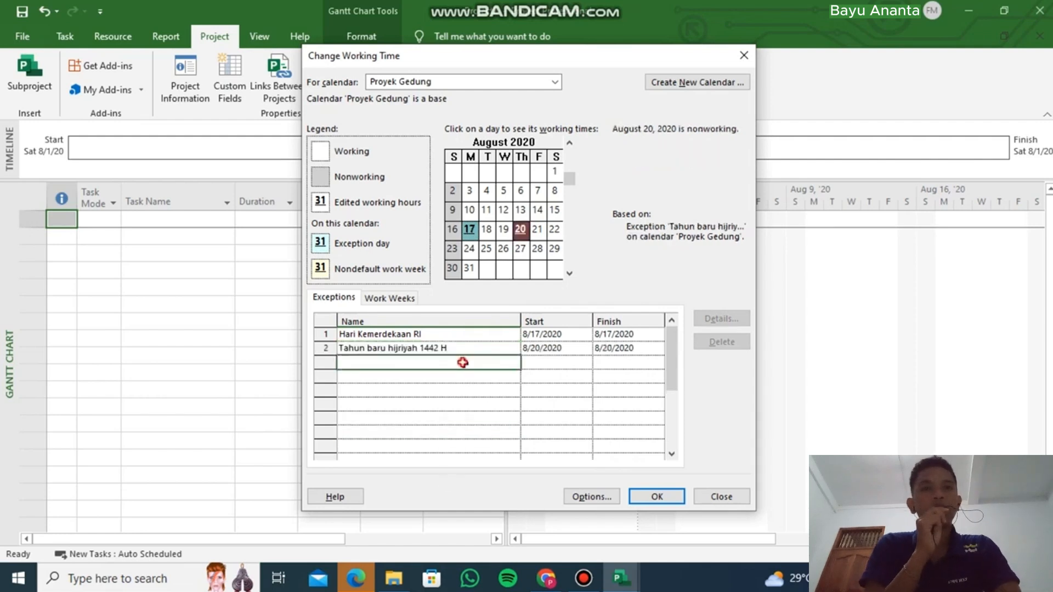
left_click(570, 273)
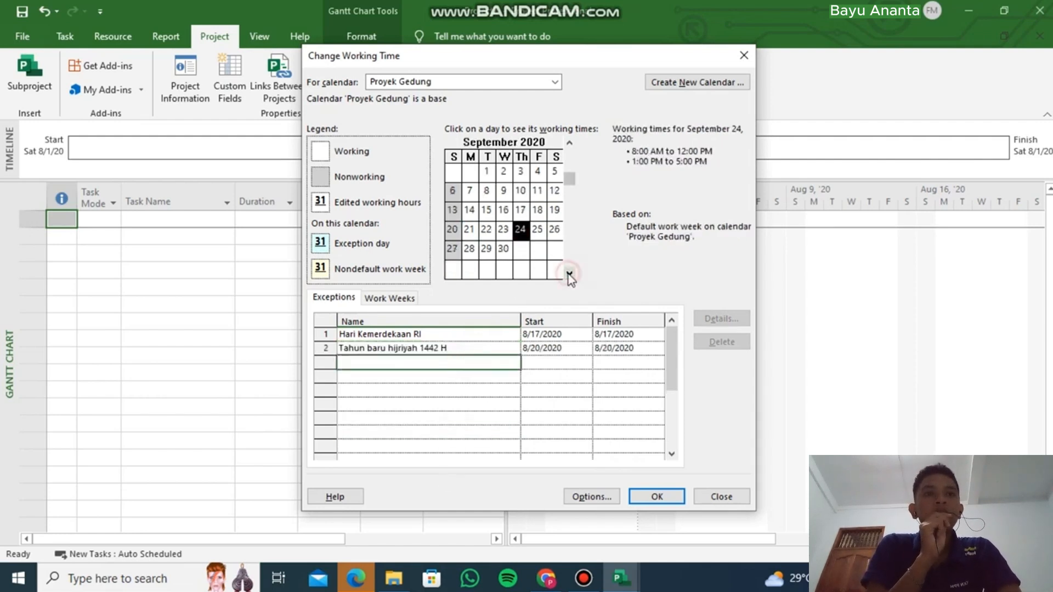
left_click(569, 273)
left_click(521, 249)
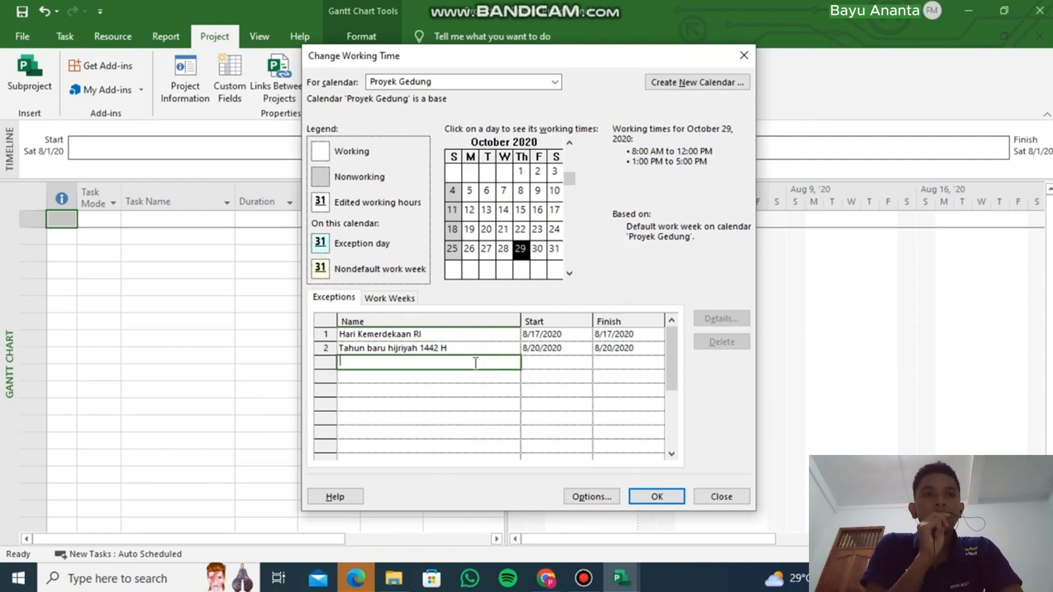
type("Hari mau")
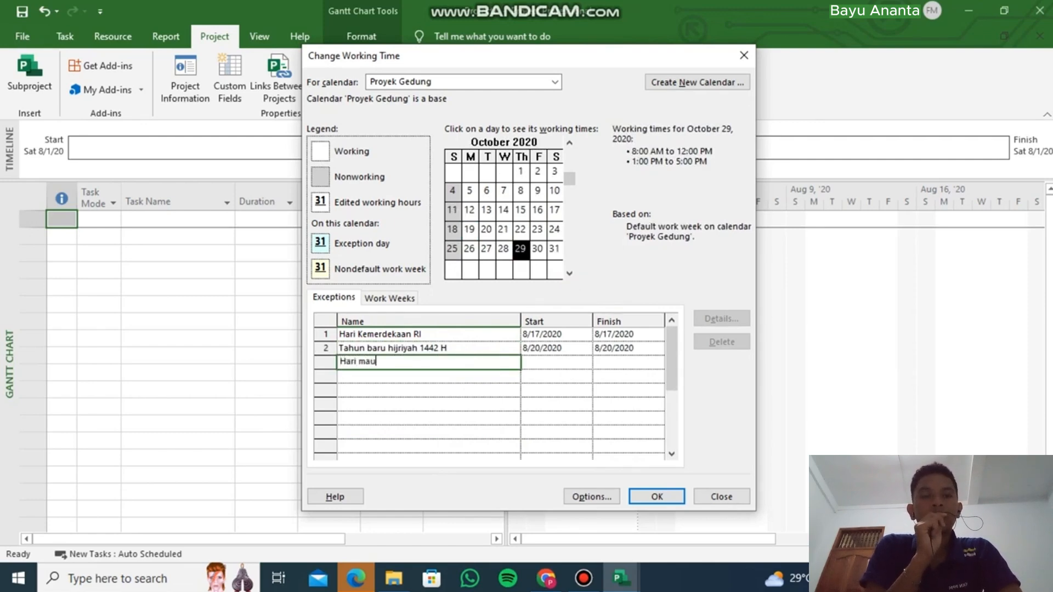
type("lid na")
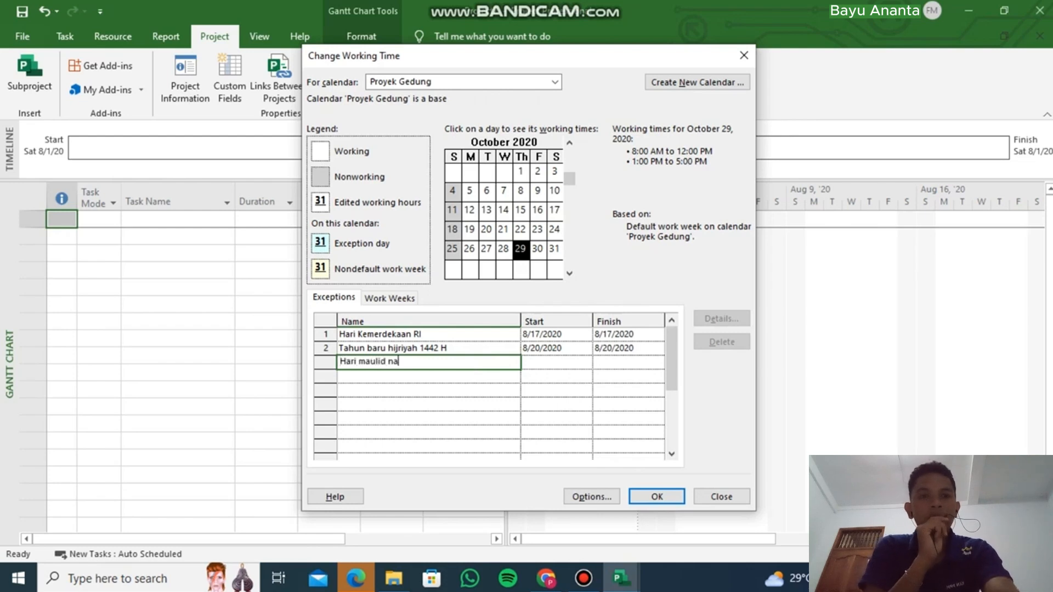
type("bi")
left_click(483, 445)
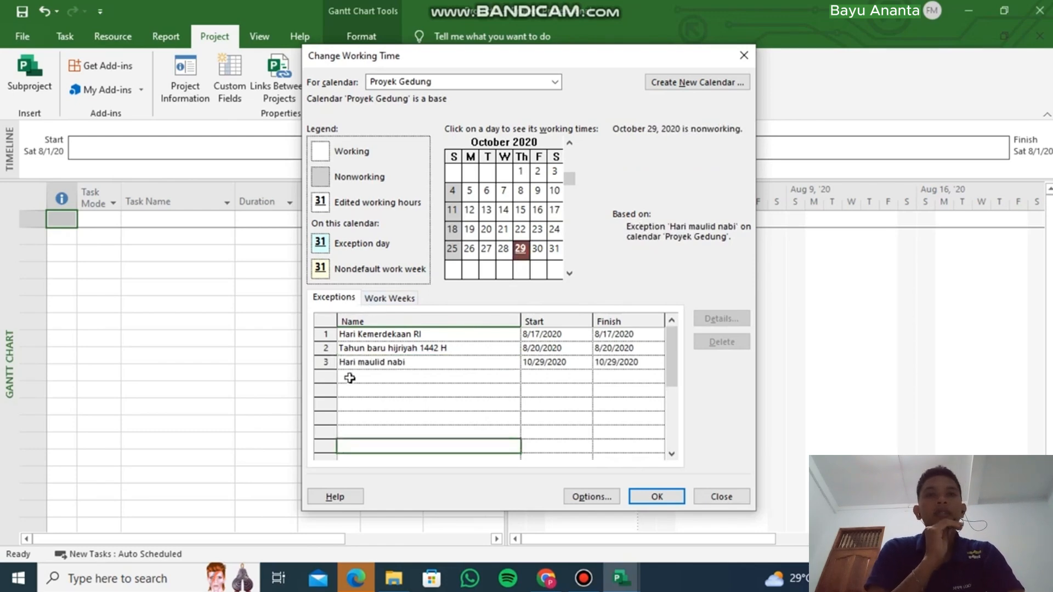
left_click(670, 496)
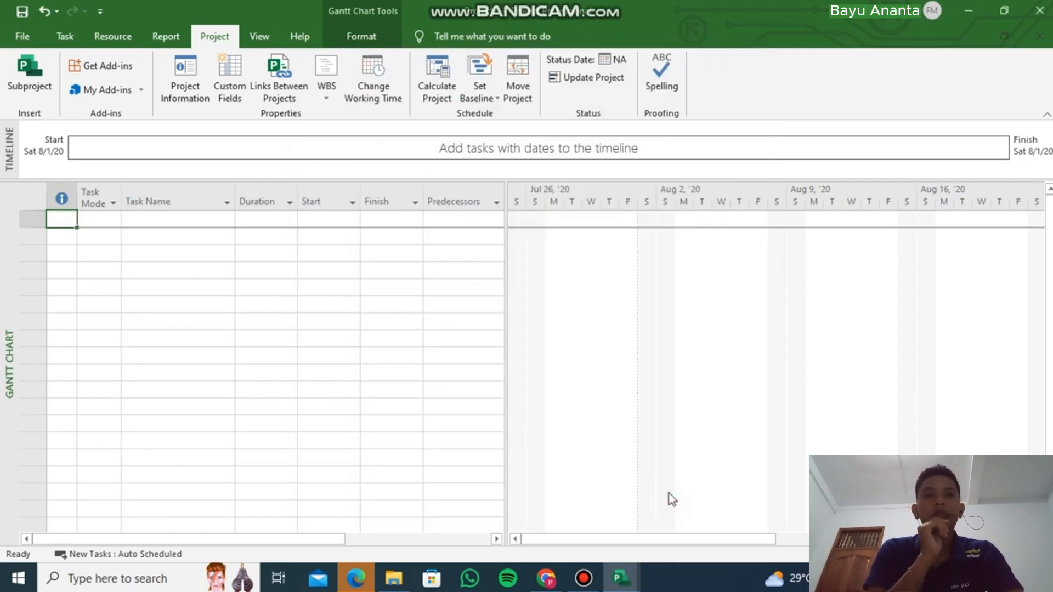
Assign the Proyek Gedung calendar to the project in the project information.
left_click(195, 87)
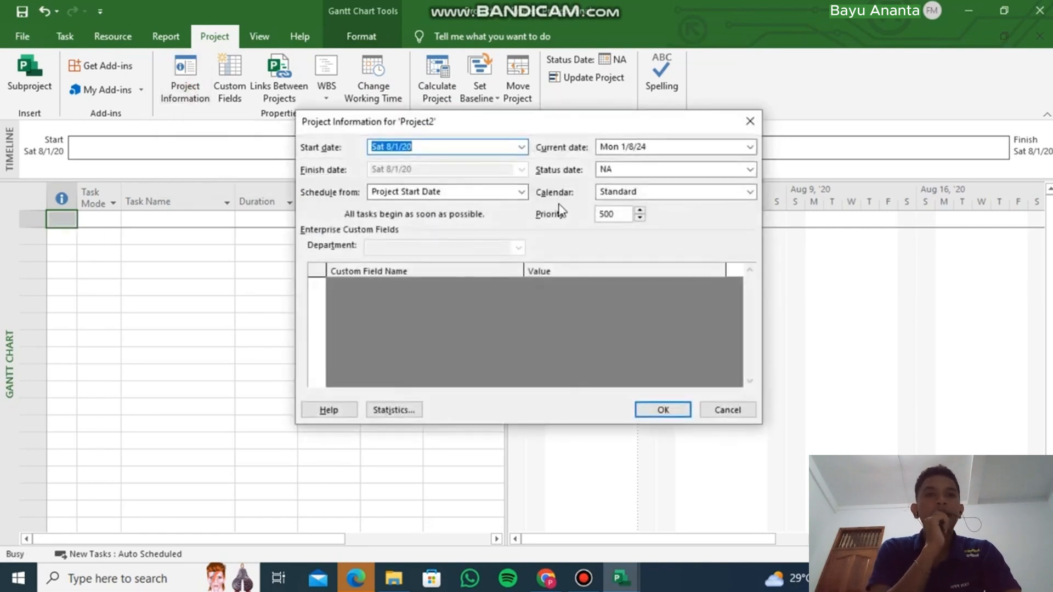
left_click(749, 193)
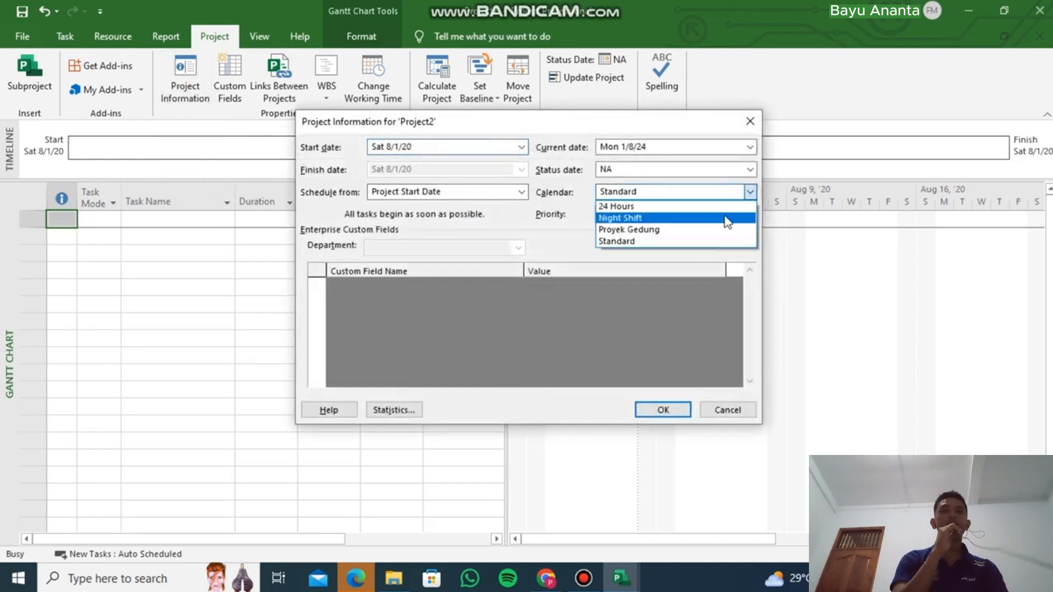
left_click(700, 231)
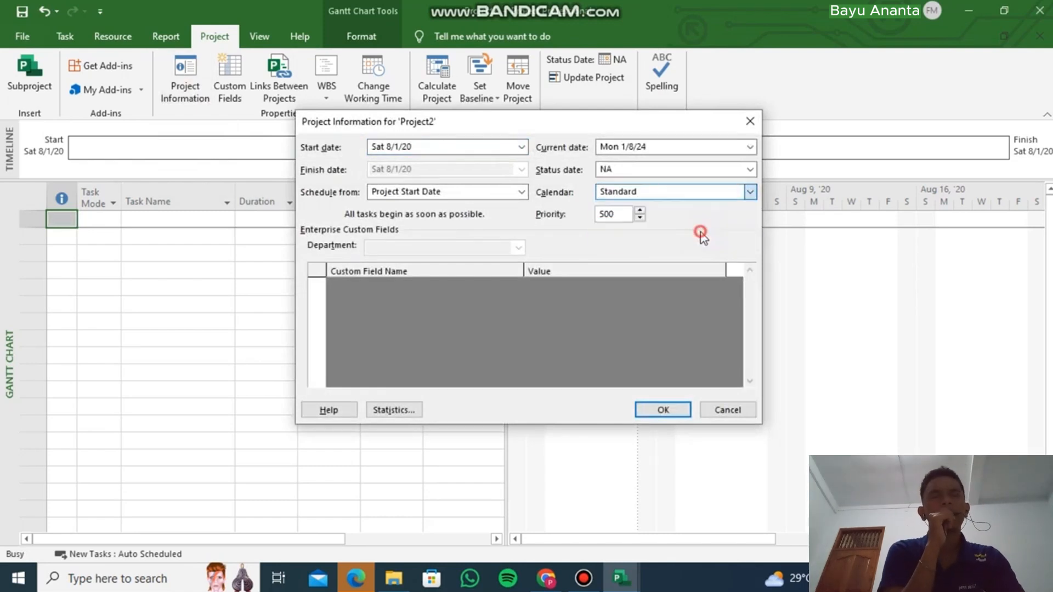
left_click(664, 410)
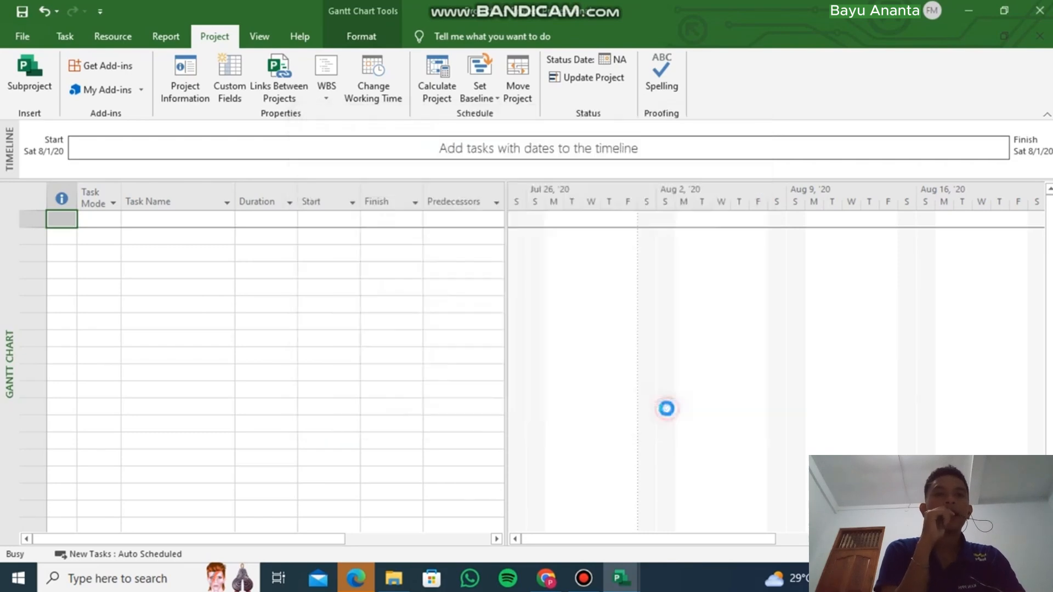
Enter the first two tasks in the task table, "Pekerjaan persiapan" and "Pekerjaan pengukuran".
left_click(200, 220)
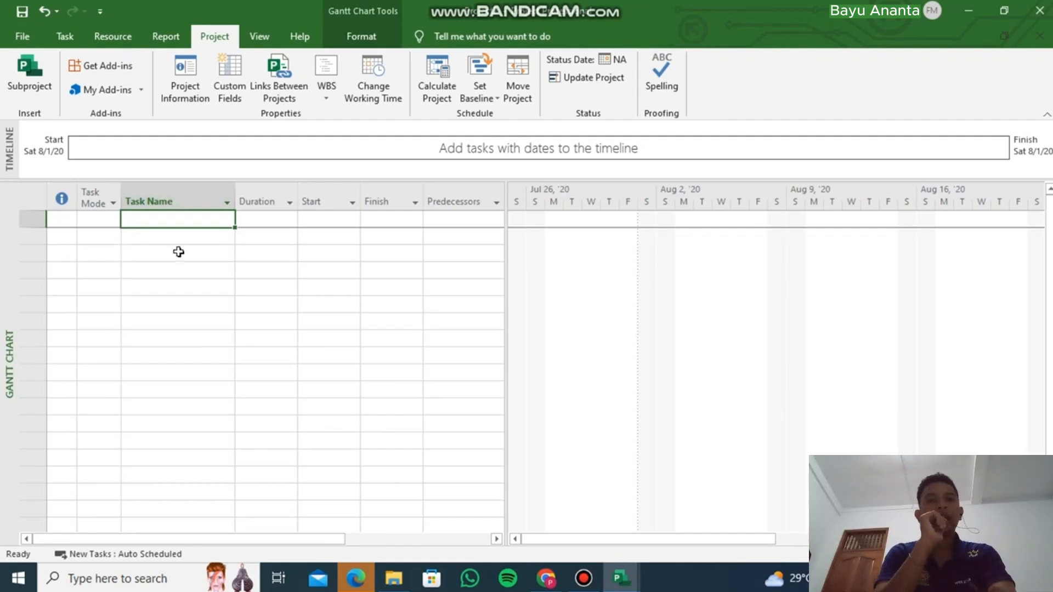
left_click(159, 219)
type("Pekerjaan persi")
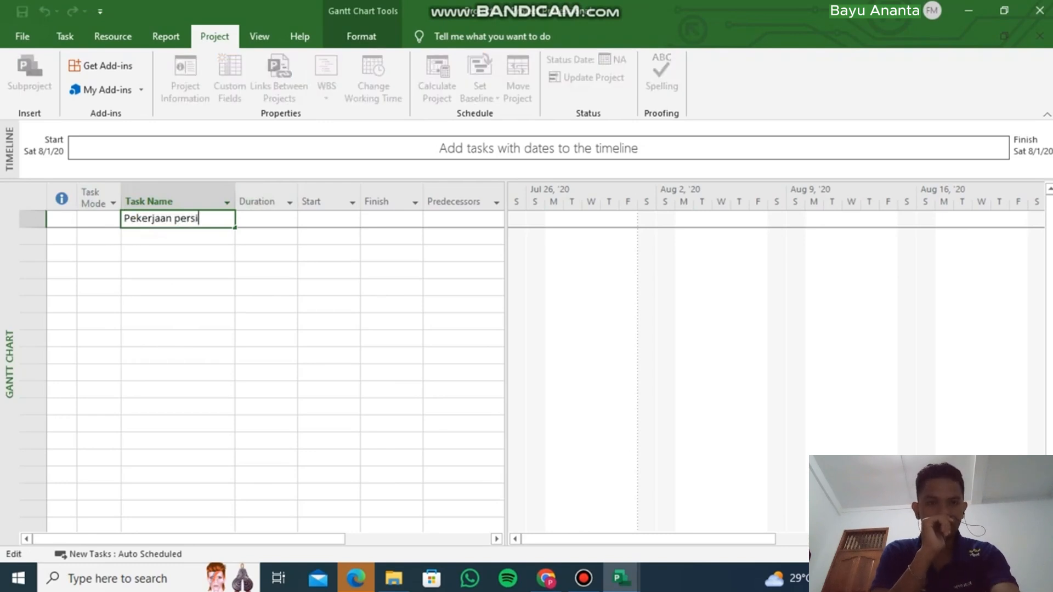
type("apan")
key("Return")
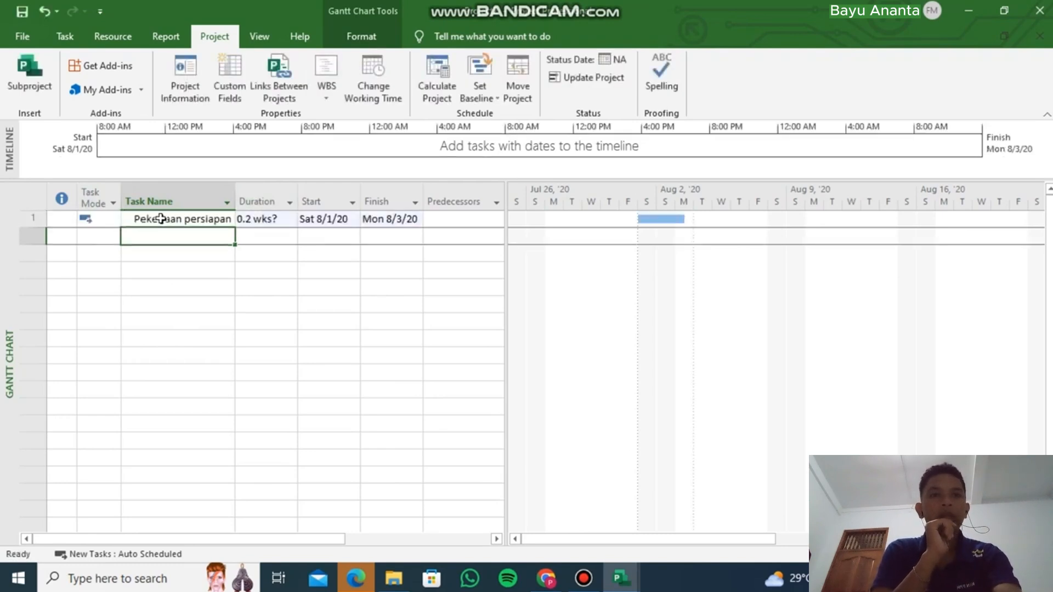
type("Pekerjaan pengukuran")
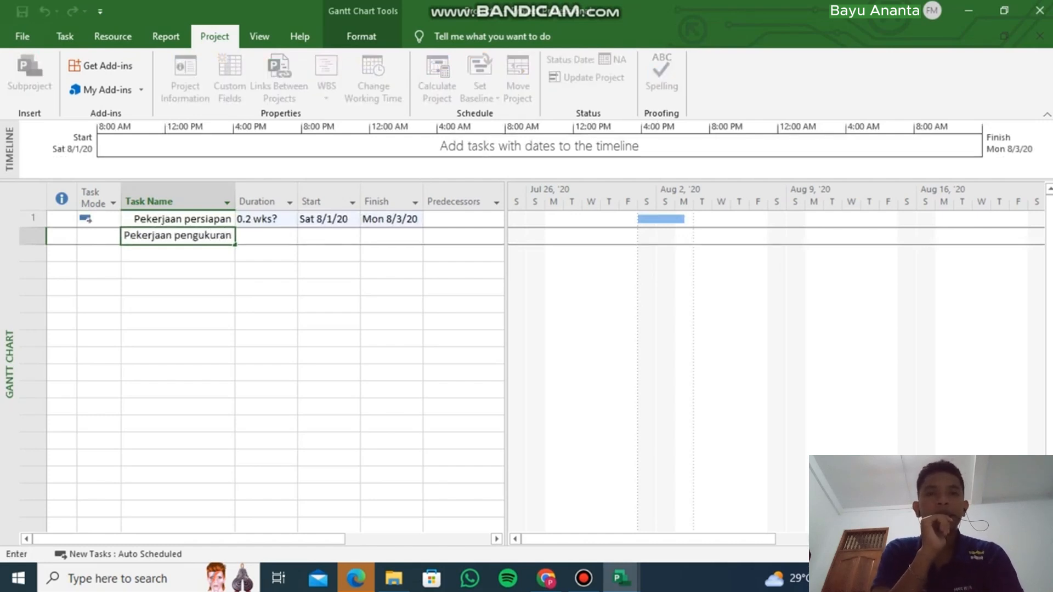
key("Return")
Add "Pekerjaan pembersihan lahan" as the third task.
type("Pekerjaan")
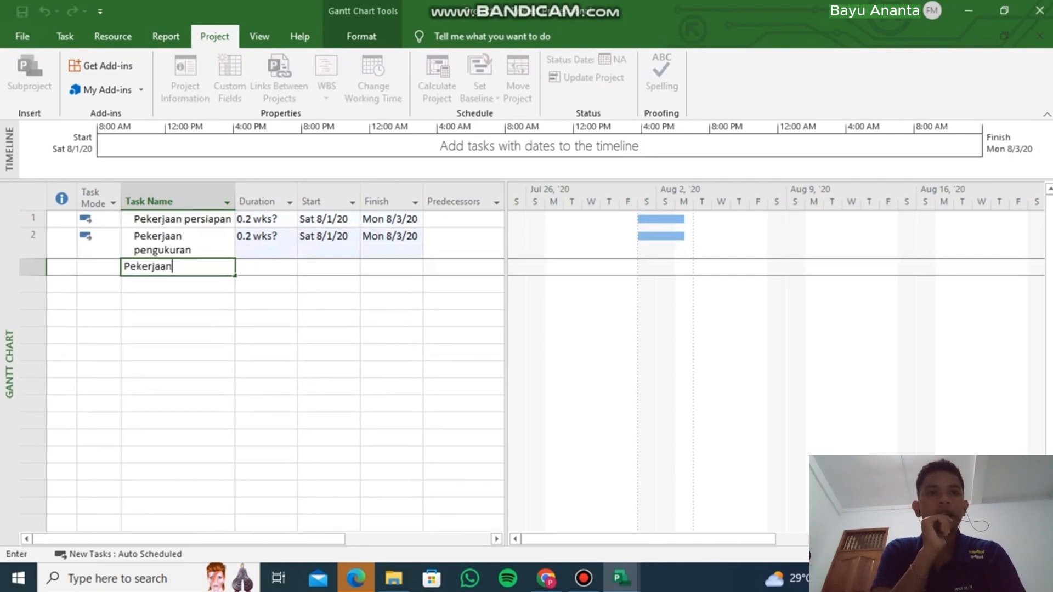
type(" pembersih")
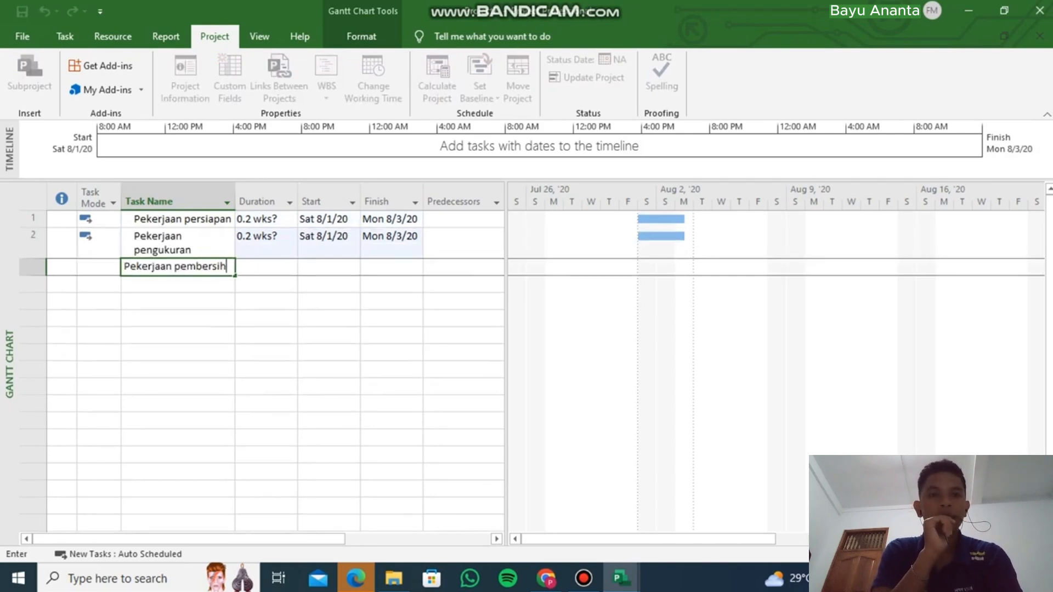
type("an lahan")
key("Return")
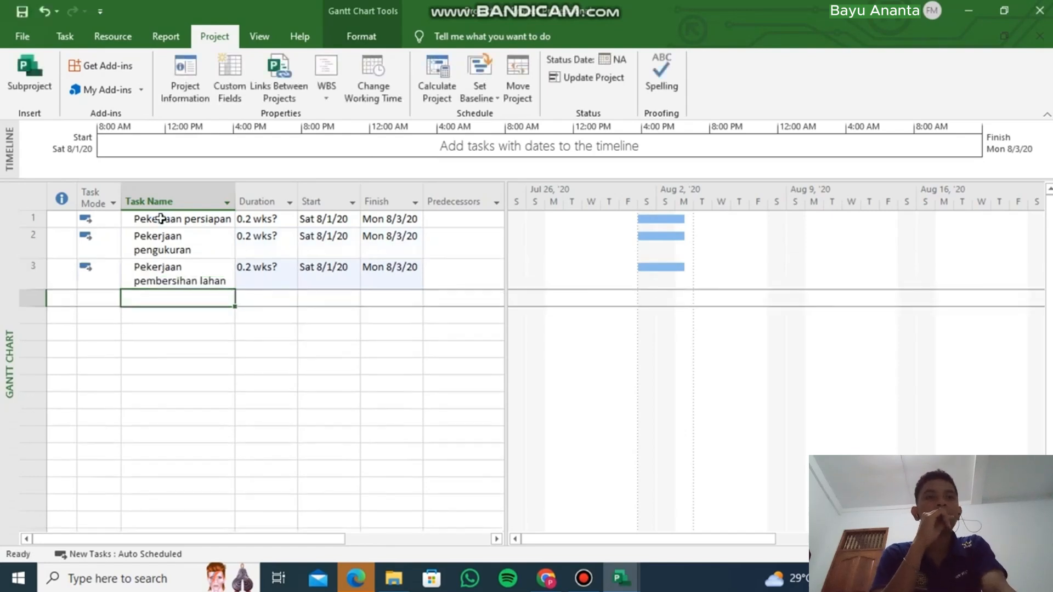
Add "Pekerjaan tanah" as the fourth task and continue the list from "Pekerjaan galian" through "Pekerjaan Pengecatan".
type("P")
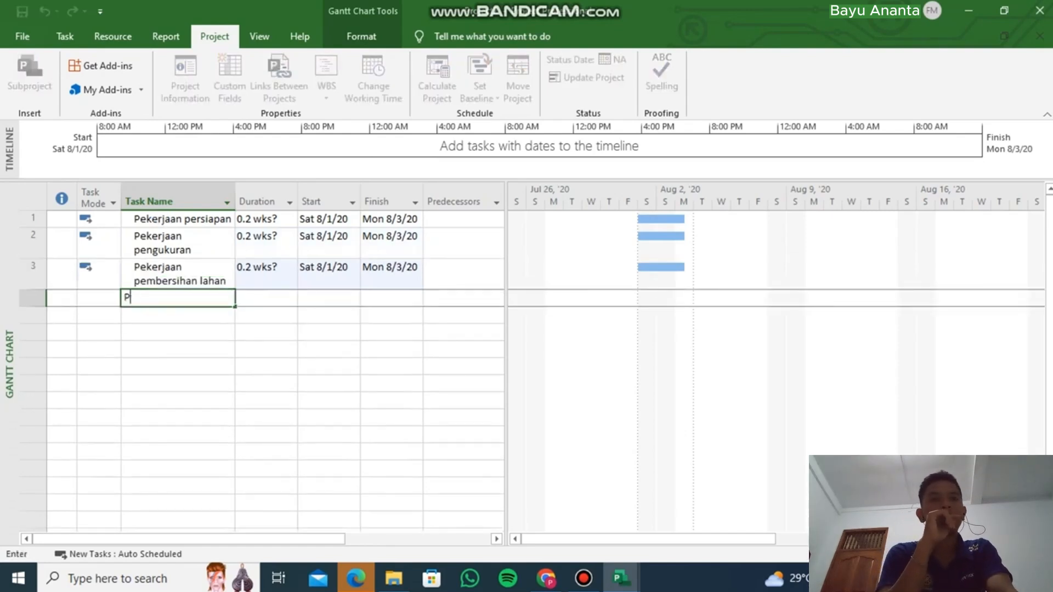
type("wkerjaan")
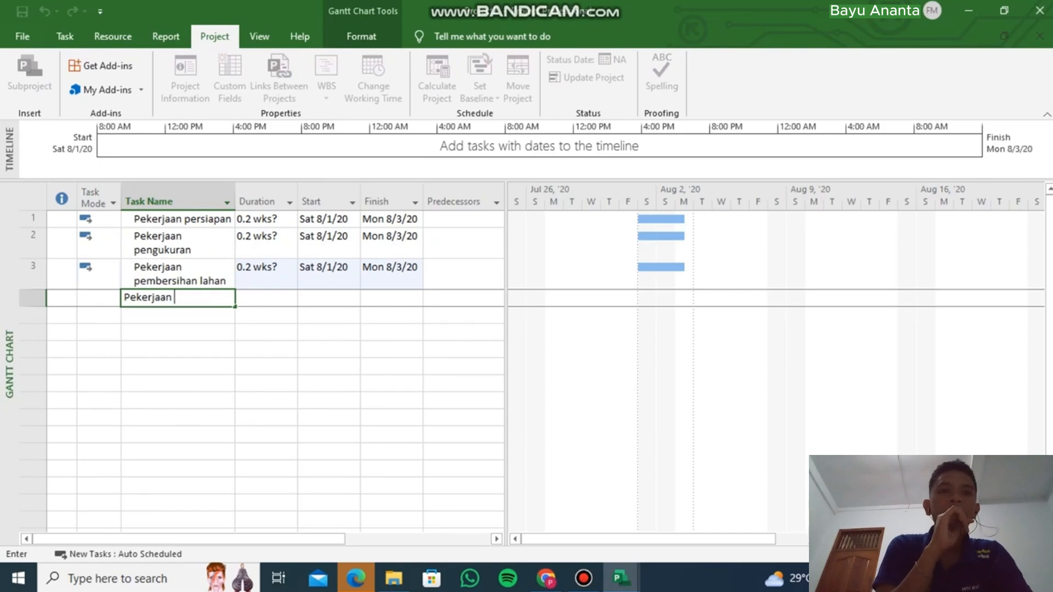
type(" y")
key("Return")
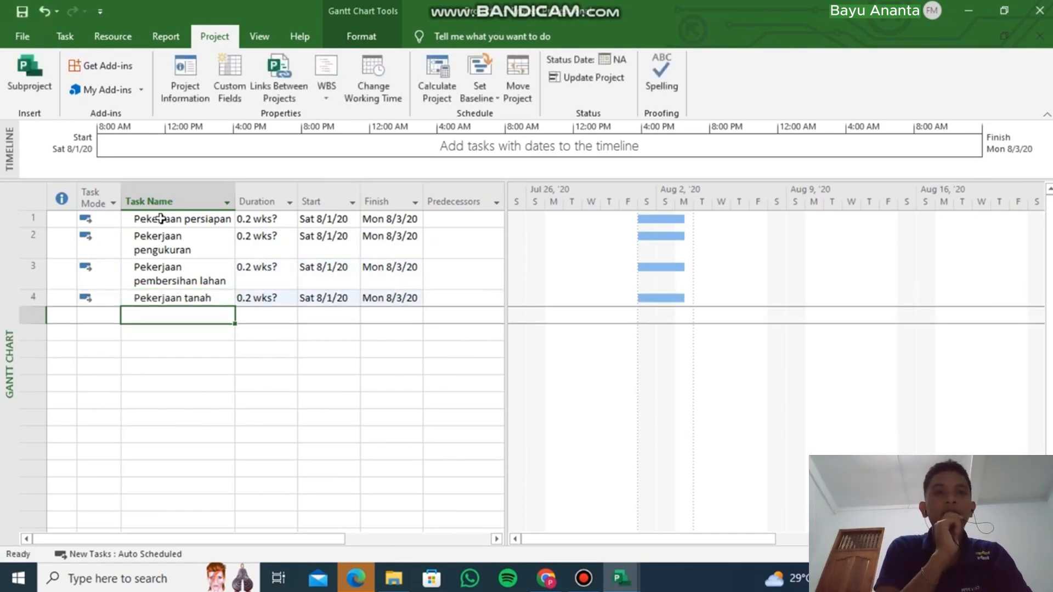
type("Pe")
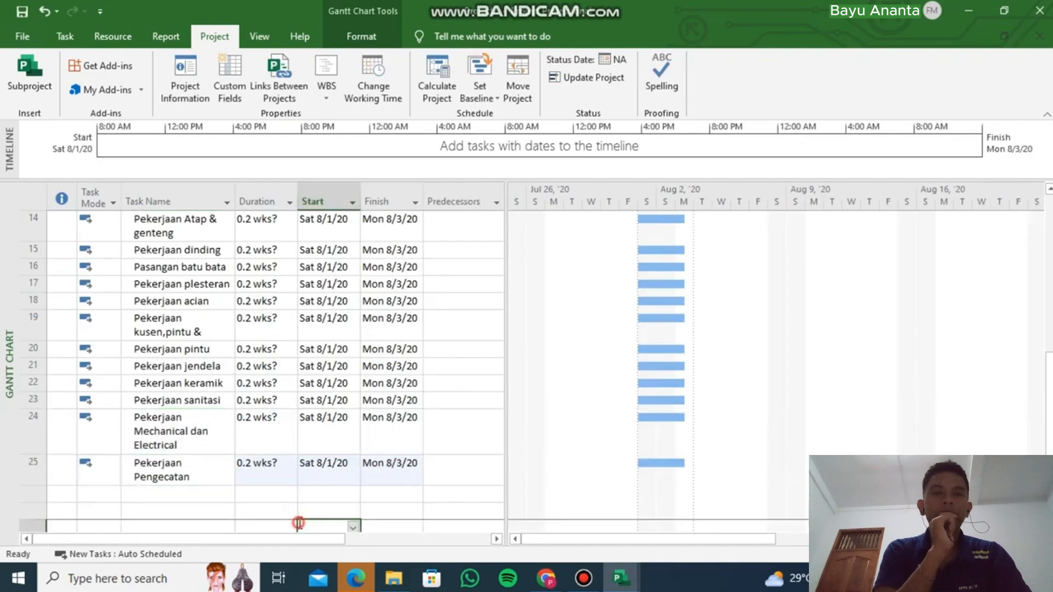
Review the entered task list and compare it with the task outline of the "Latihan proyek gedung" project, returning to Project2.
scroll(296, 460, "up", 3)
scroll(297, 459, "up", 2)
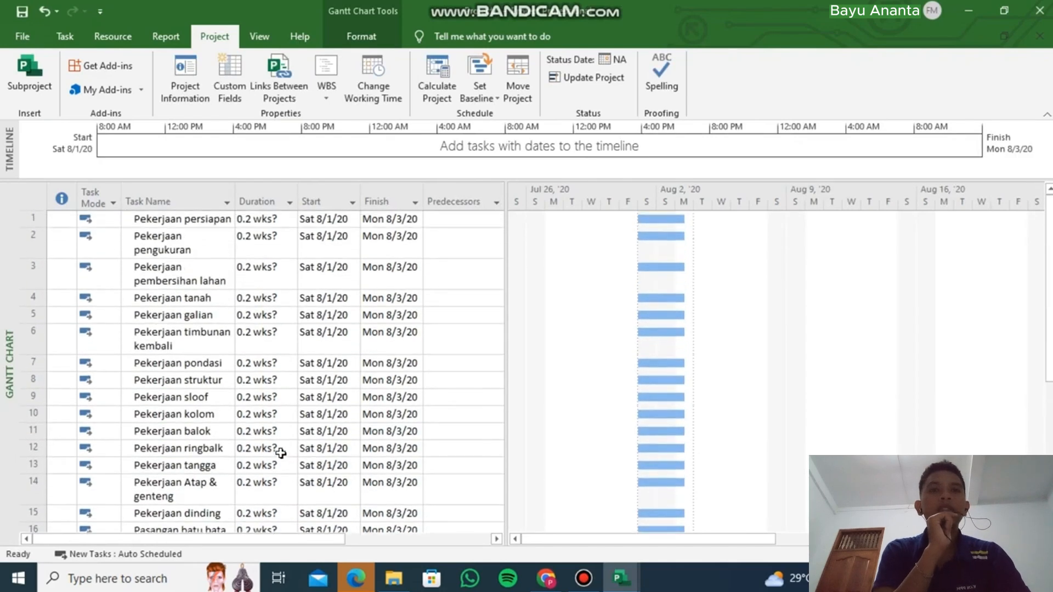
scroll(282, 461, "down", 5)
scroll(282, 463, "up", 5)
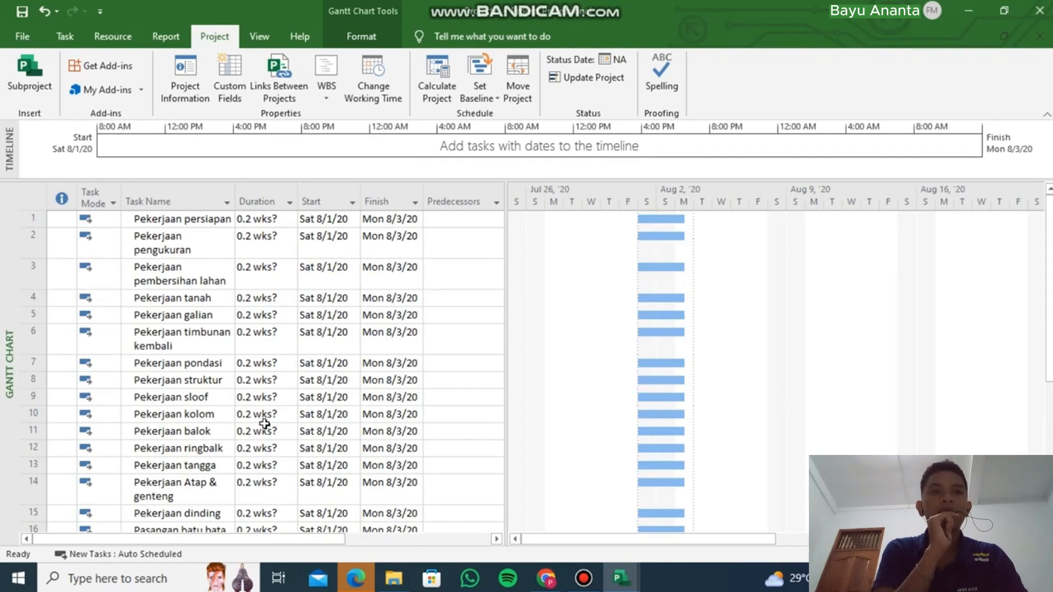
mouse_move(621, 579)
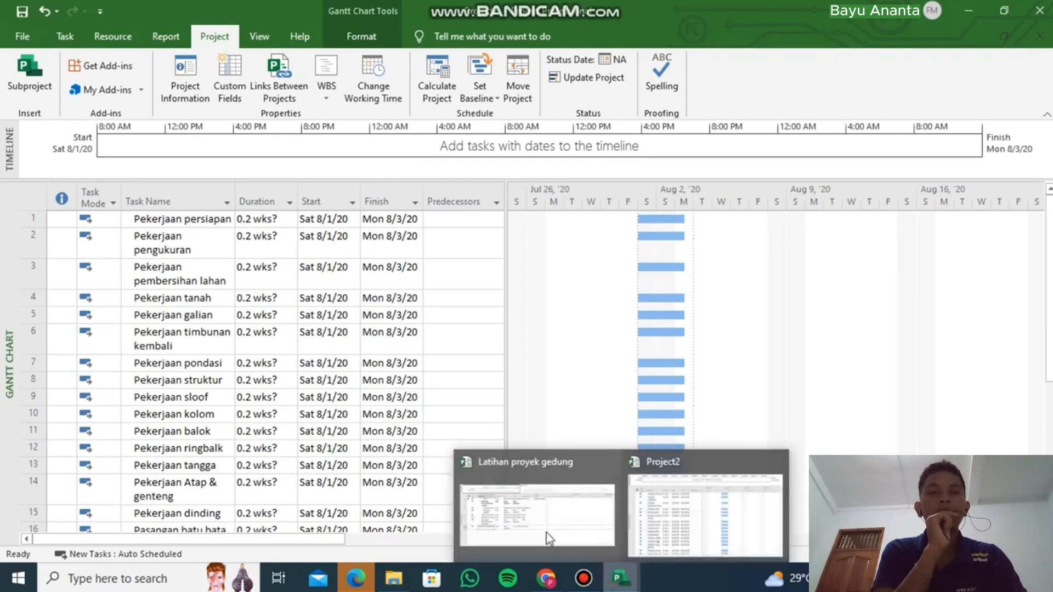
left_click(548, 533)
scroll(289, 346, "up", 1)
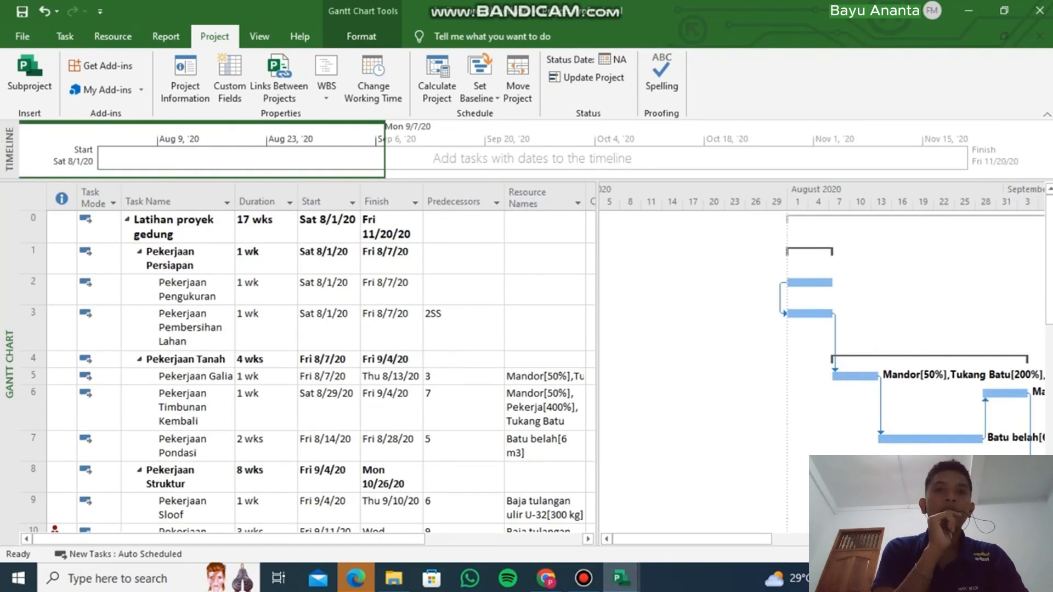
mouse_move(625, 579)
left_click(670, 532)
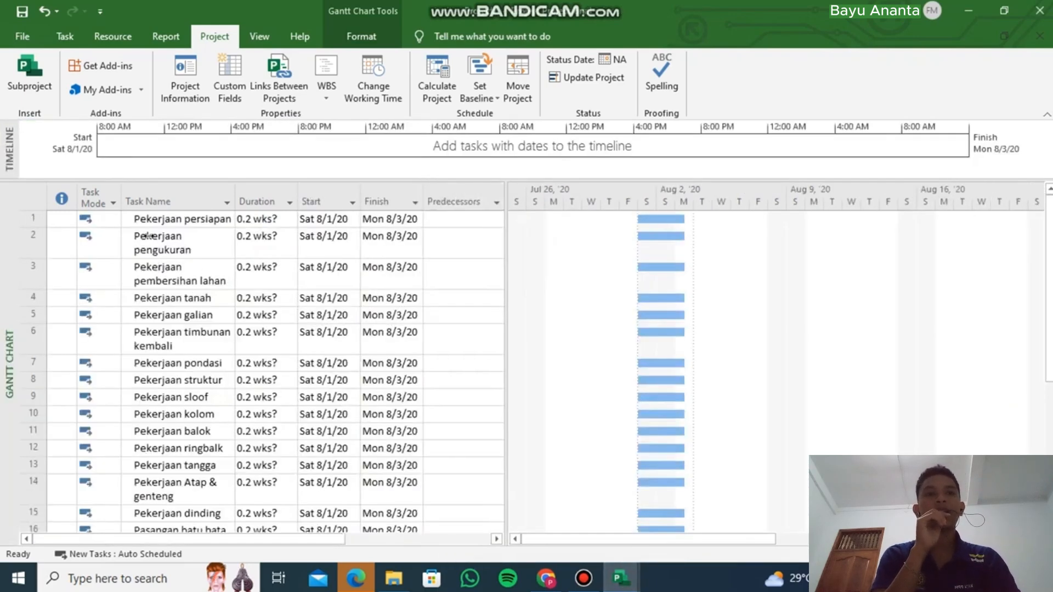
Indent "Pekerjaan pengukuran" and "Pekerjaan pembersihan lahan" as subtasks of "Pekerjaan persiapan".
left_click_drag(134, 235, 156, 266)
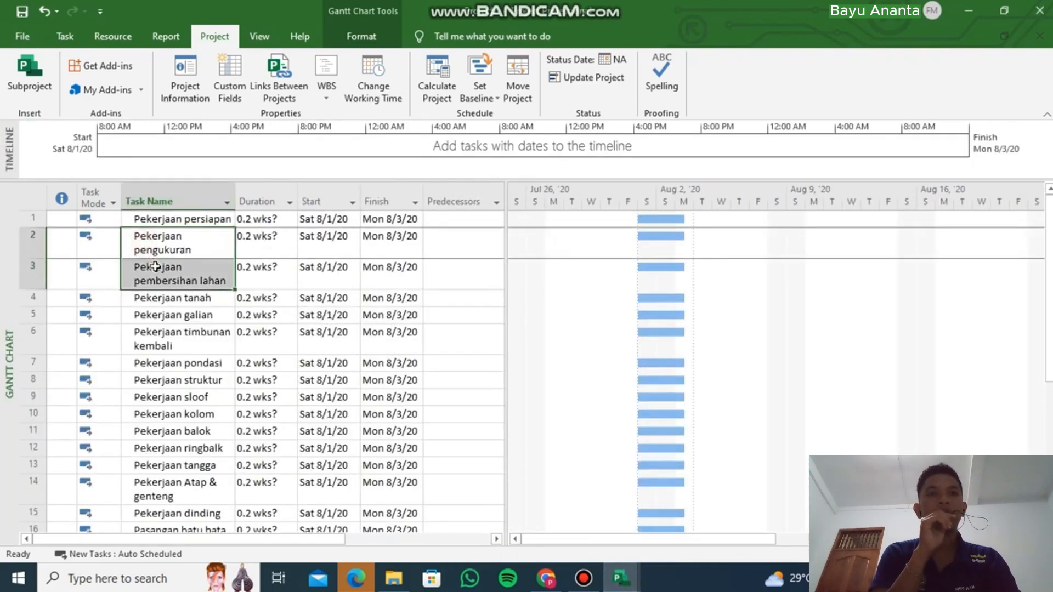
left_click(66, 38)
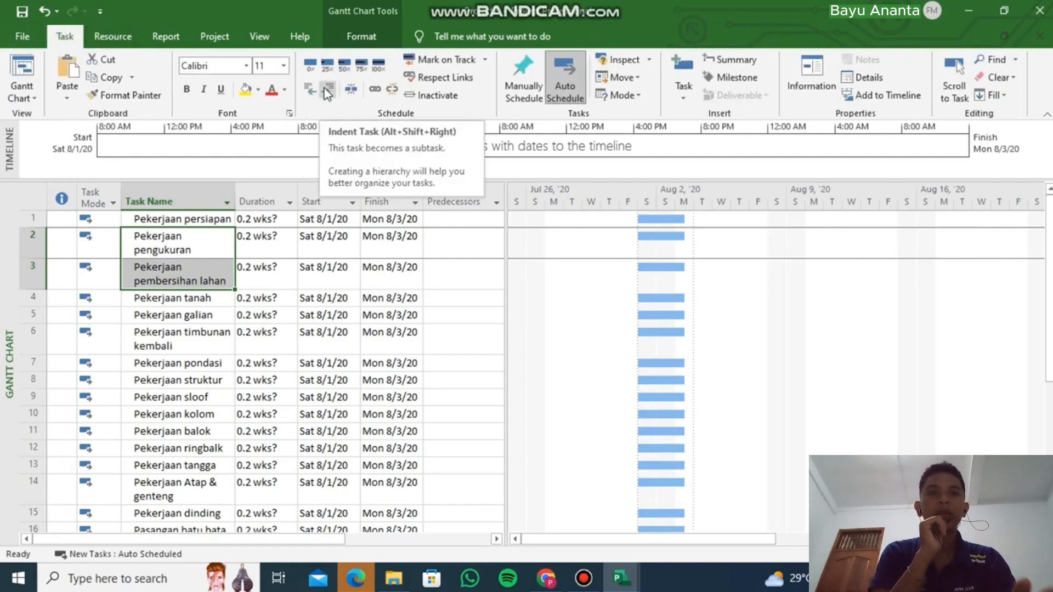
left_click(328, 90)
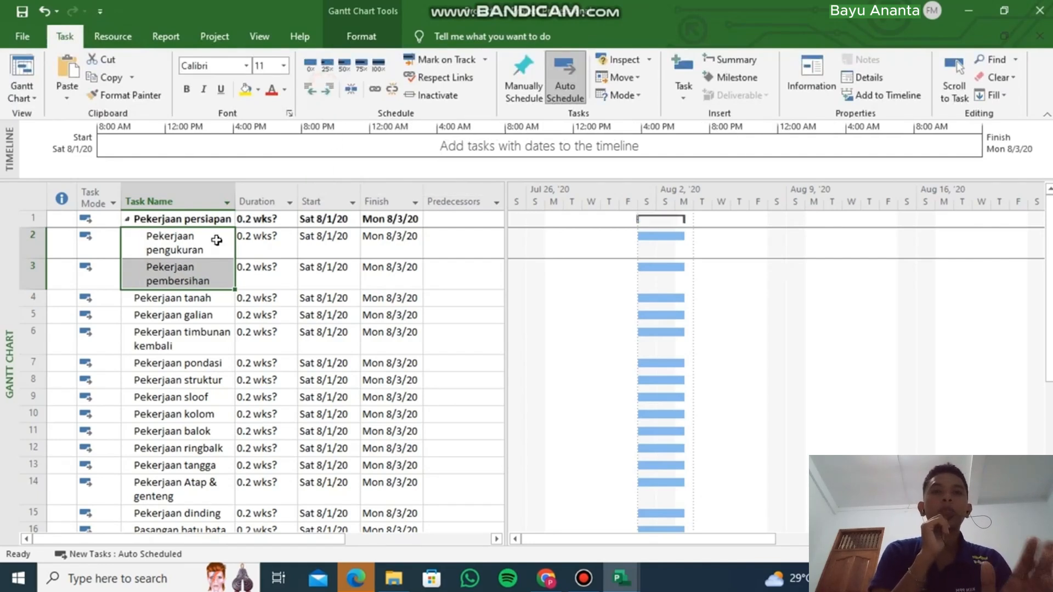
left_click(212, 317)
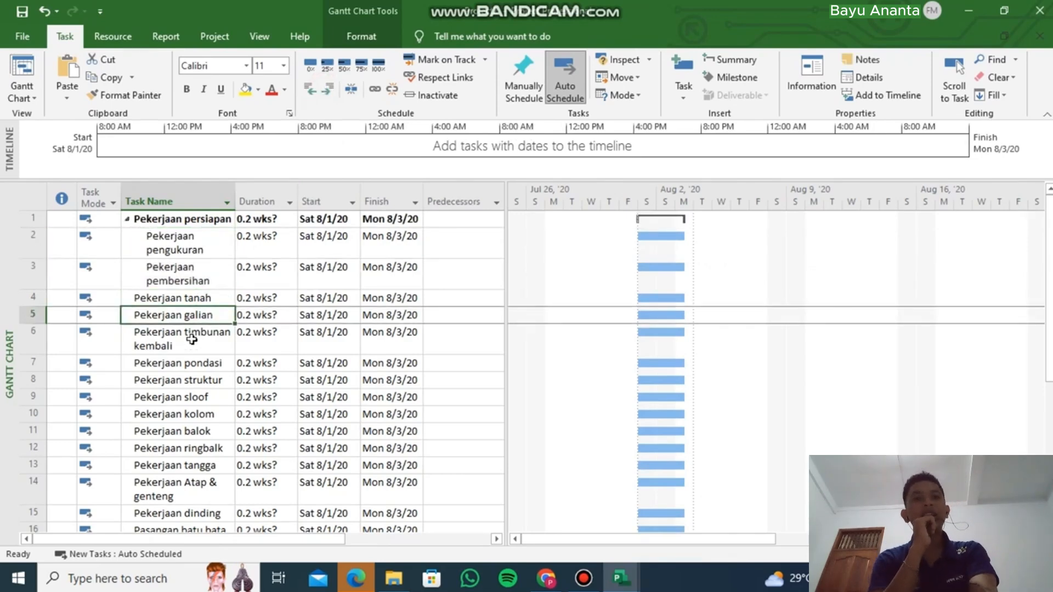
left_click(182, 401)
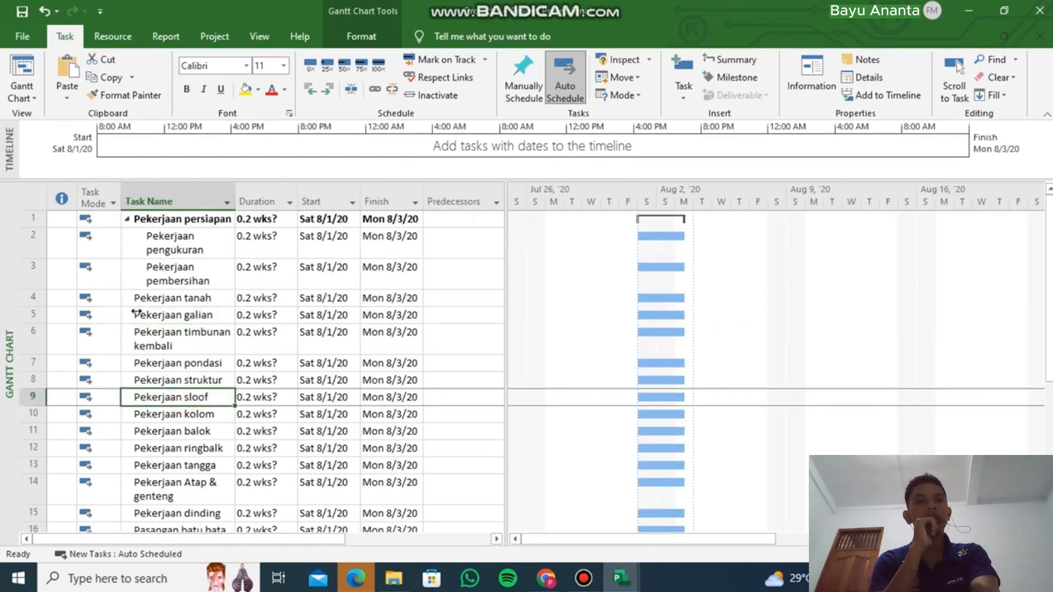
left_click_drag(136, 314, 150, 327)
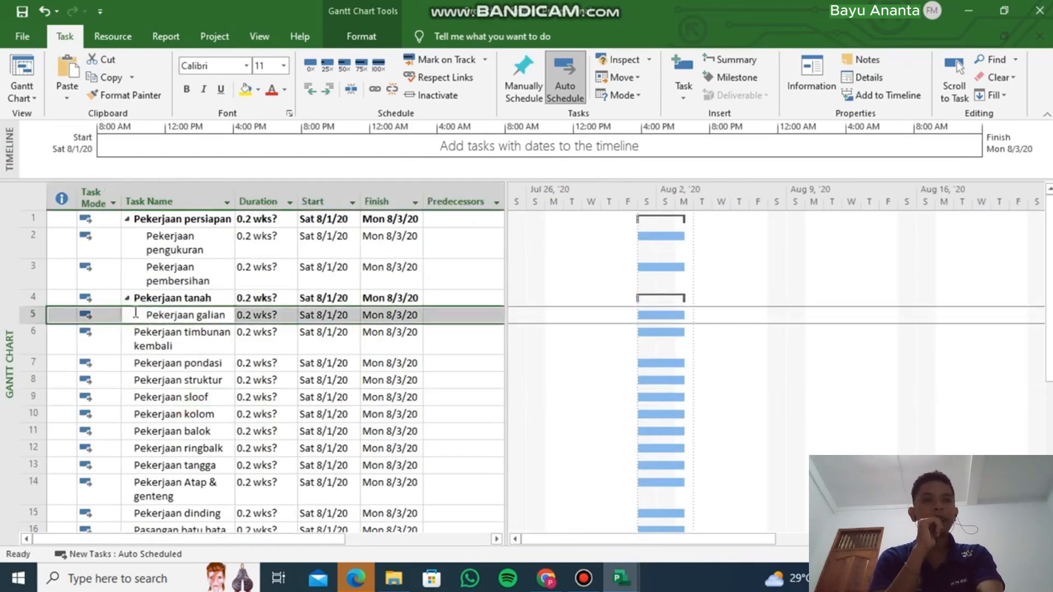
key("ctrl+z")
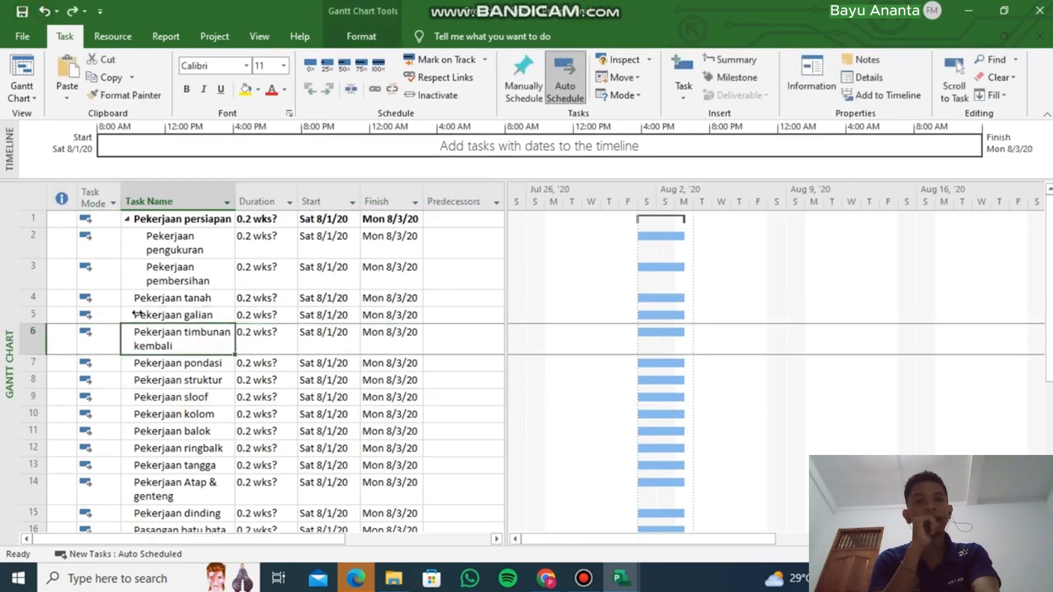
Indent "Pekerjaan galian", "Pekerjaan timbunan kembali" and "Pekerjaan pondasi" as subtasks of "Pekerjaan tanah".
left_click_drag(121, 315, 178, 365)
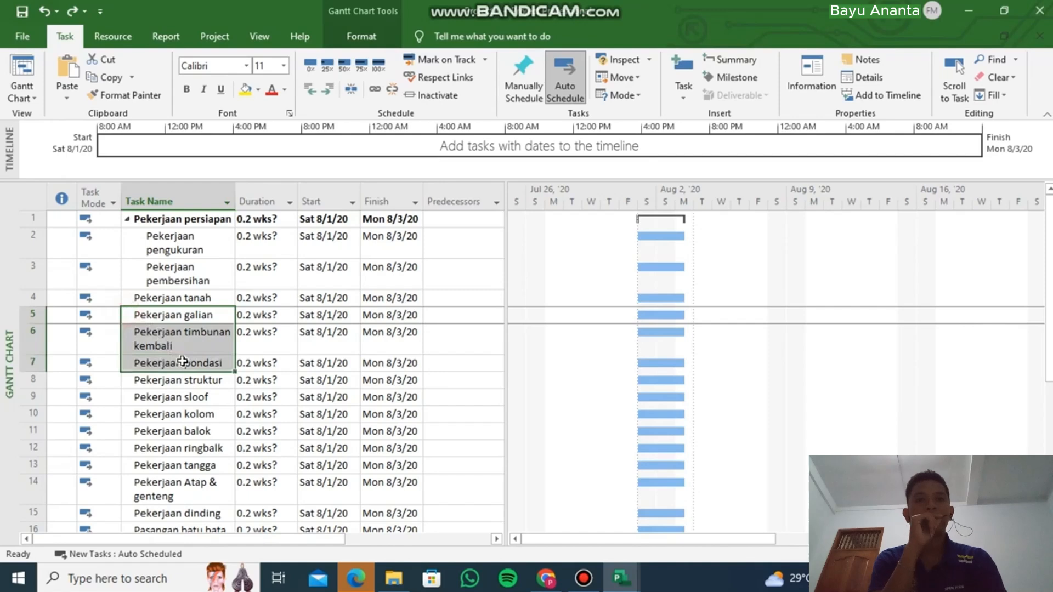
left_click(328, 92)
left_click(148, 434)
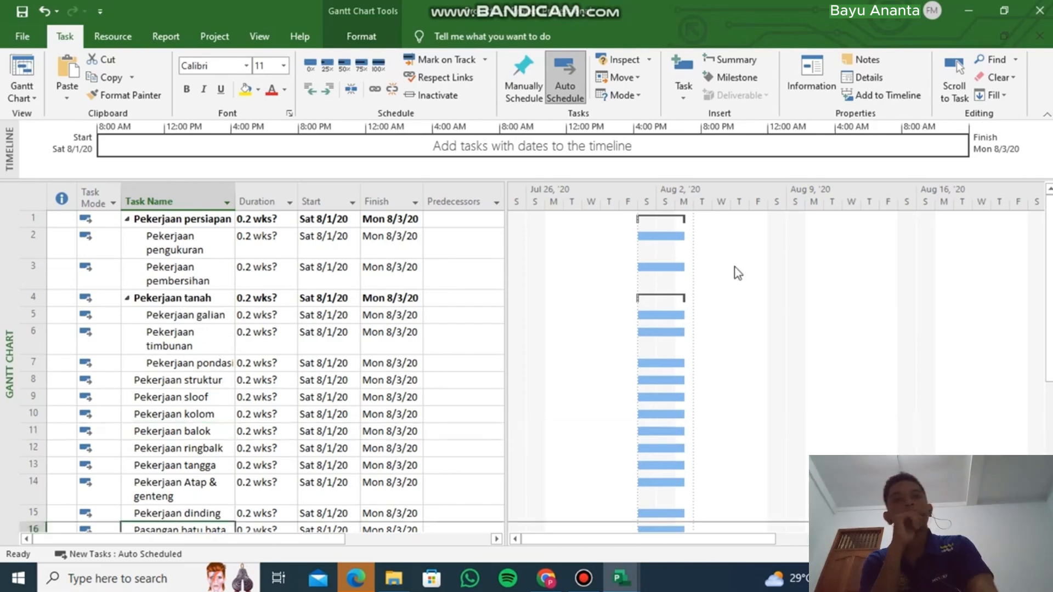
Indent the five tasks from "Pekerjaan sloof" through "Pekerjaan tangga" as subtasks of "Pekerjaan struktur".
left_click(177, 403)
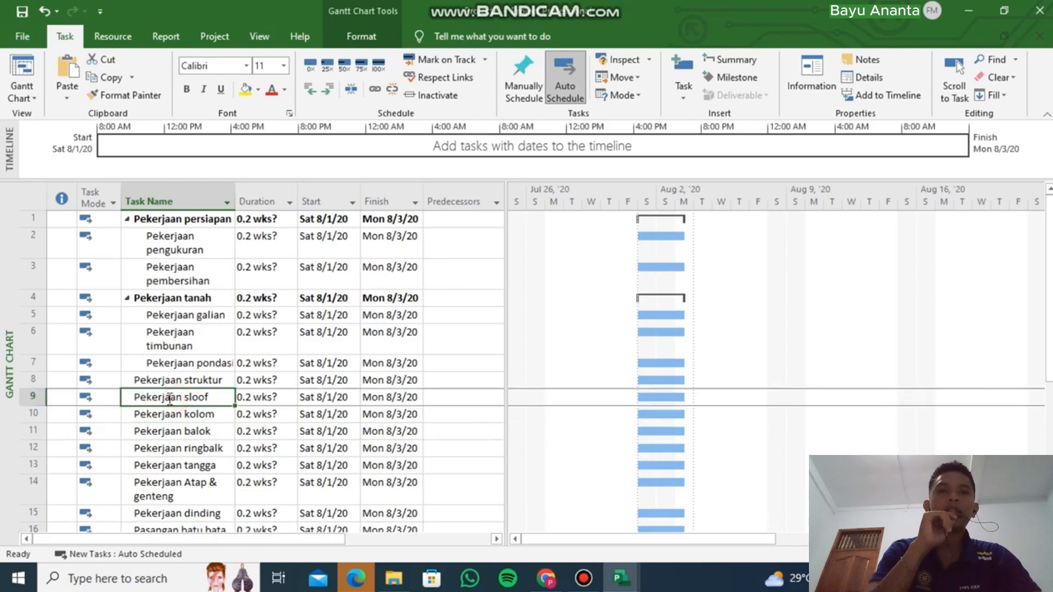
left_click(171, 432)
left_click(136, 392)
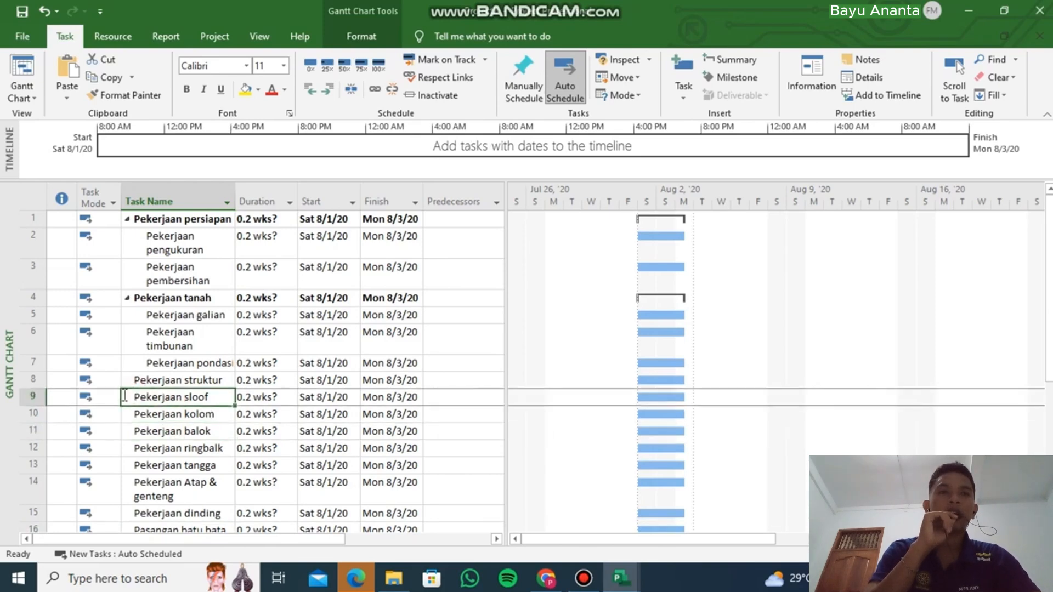
left_click_drag(121, 396, 155, 465)
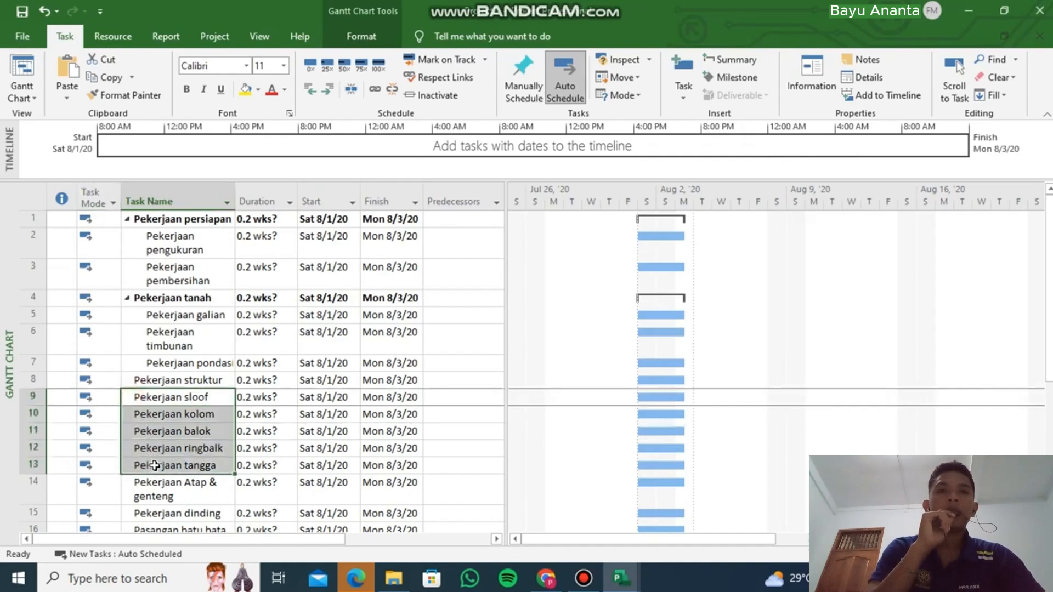
left_click(327, 90)
Indent "Pasangan batu bata", "Pekerjaan plesteran" and "Pekerjaan acian" as subtasks of "Pekerjaan dinding".
scroll(196, 344, "down", 2)
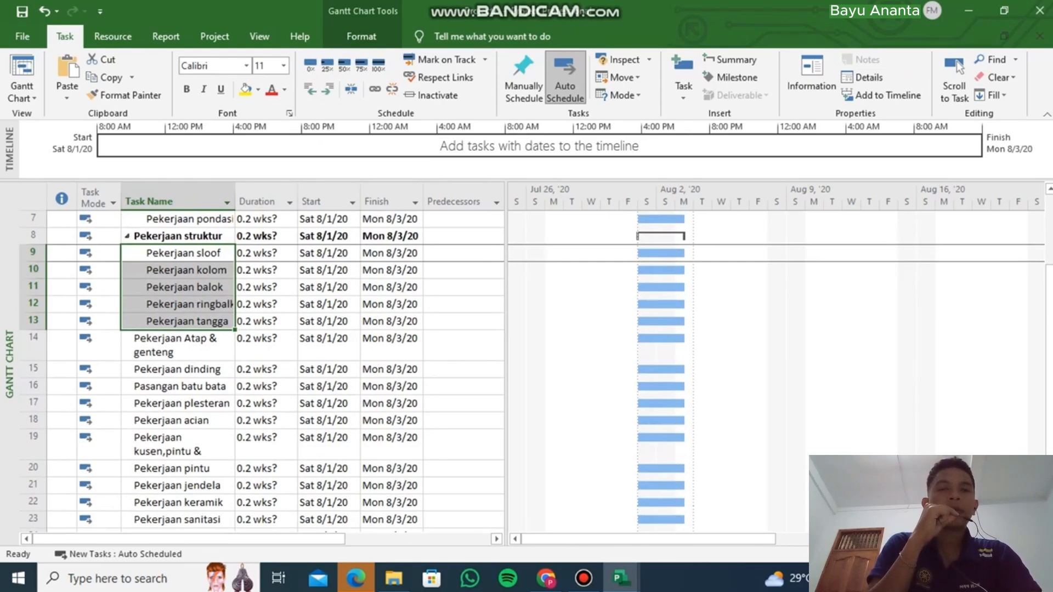
scroll(228, 390, "down", 2)
left_click(178, 378)
scroll(184, 355, "up", 1)
left_click(189, 337)
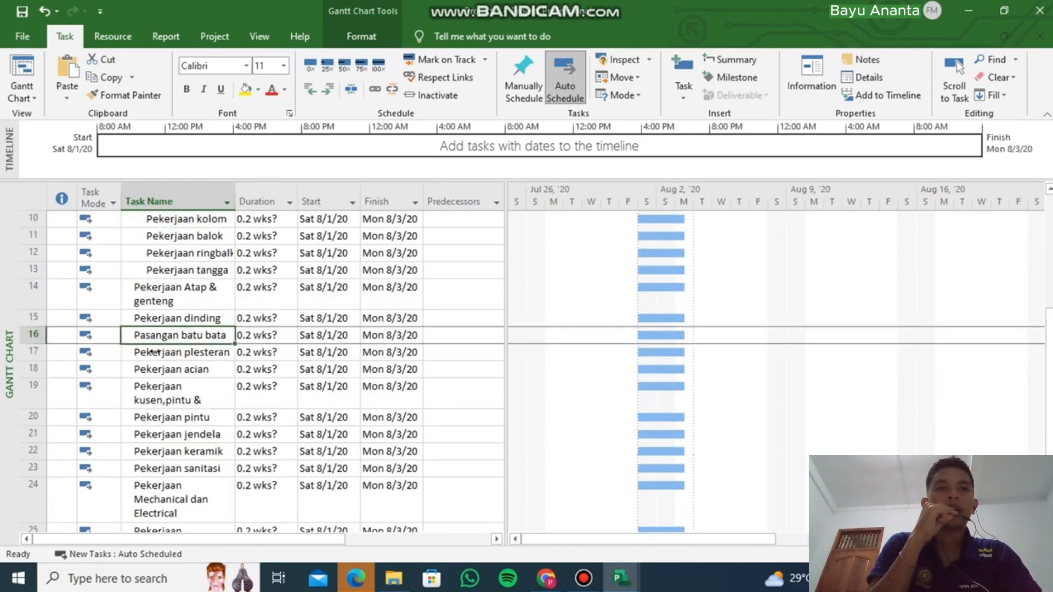
left_click(160, 388)
left_click_drag(132, 338, 146, 369)
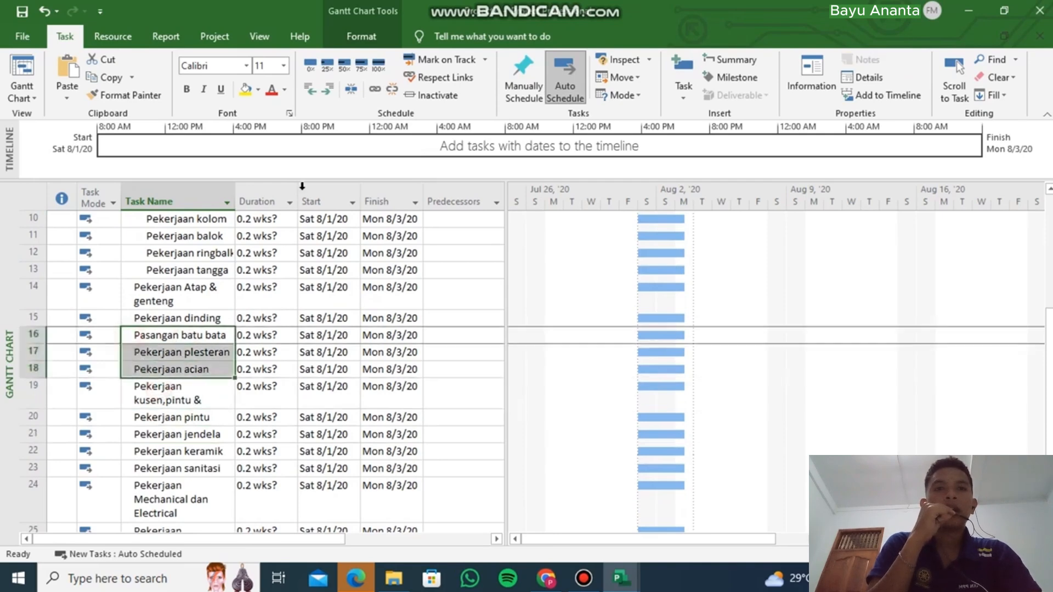
left_click(327, 89)
Indent "Pekerjaan pintu" and "Pekerjaan jendela" as subtasks of task 19, the frames, doors and windows work ("Pekerjaan kusen,pintu &").
left_click(135, 420)
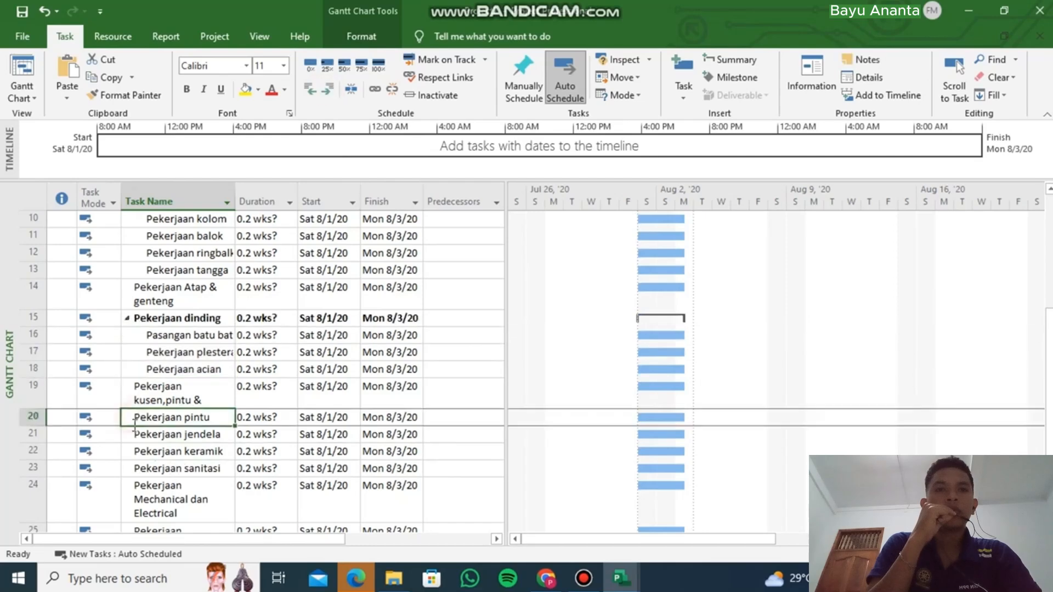
left_click_drag(131, 418, 143, 434)
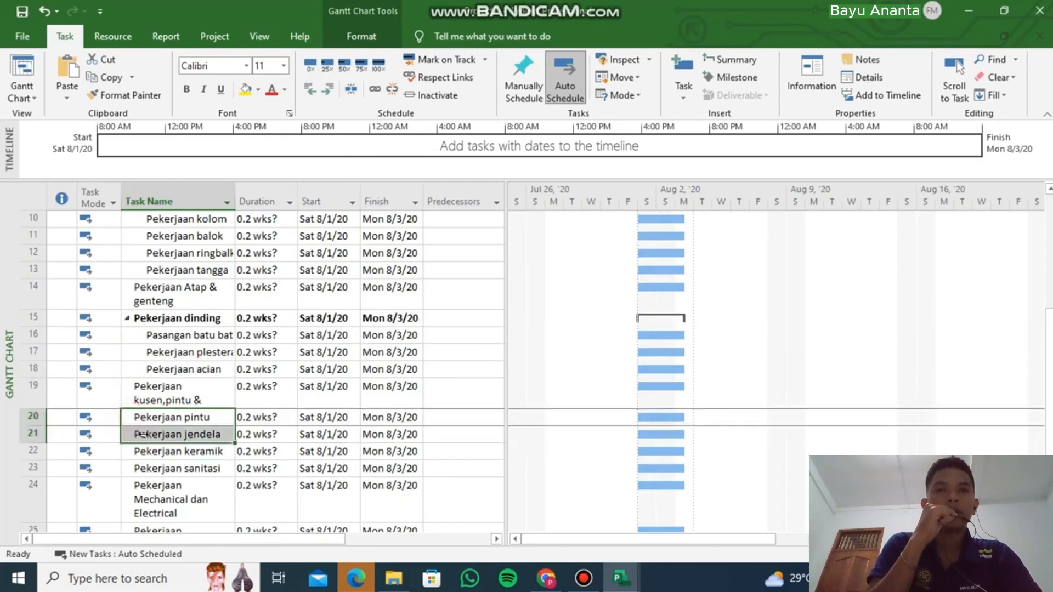
left_click(328, 89)
scroll(254, 301, "down", 2)
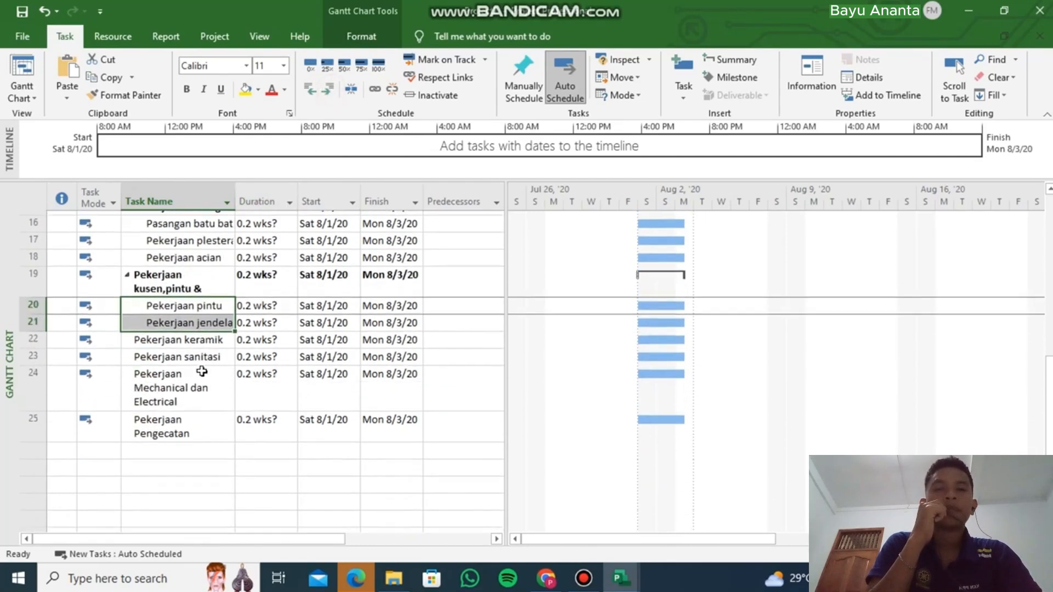
left_click(220, 466)
Set the durations of "Pekerjaan pengukuran" and "Pekerjaan pembersihan lahan" to 1 wk each.
scroll(205, 466, "up", 5)
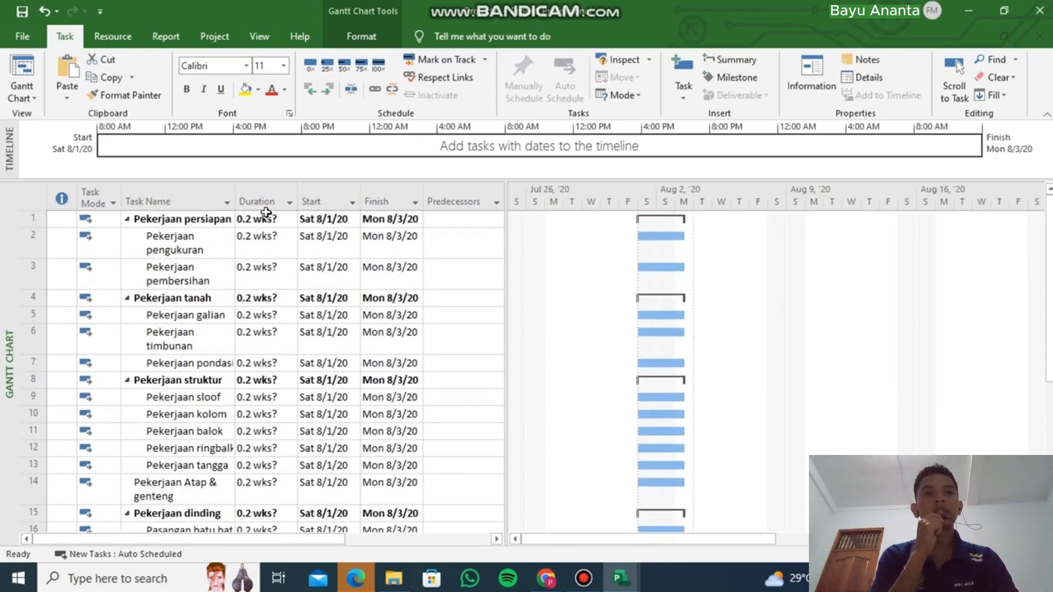
left_click(254, 240)
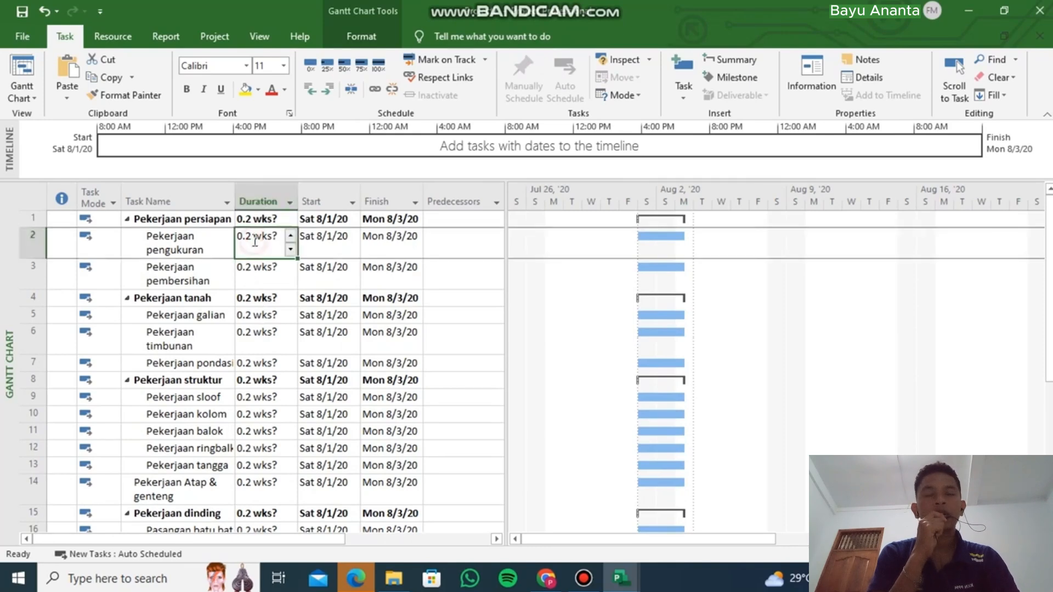
left_click(291, 237)
left_click(260, 269)
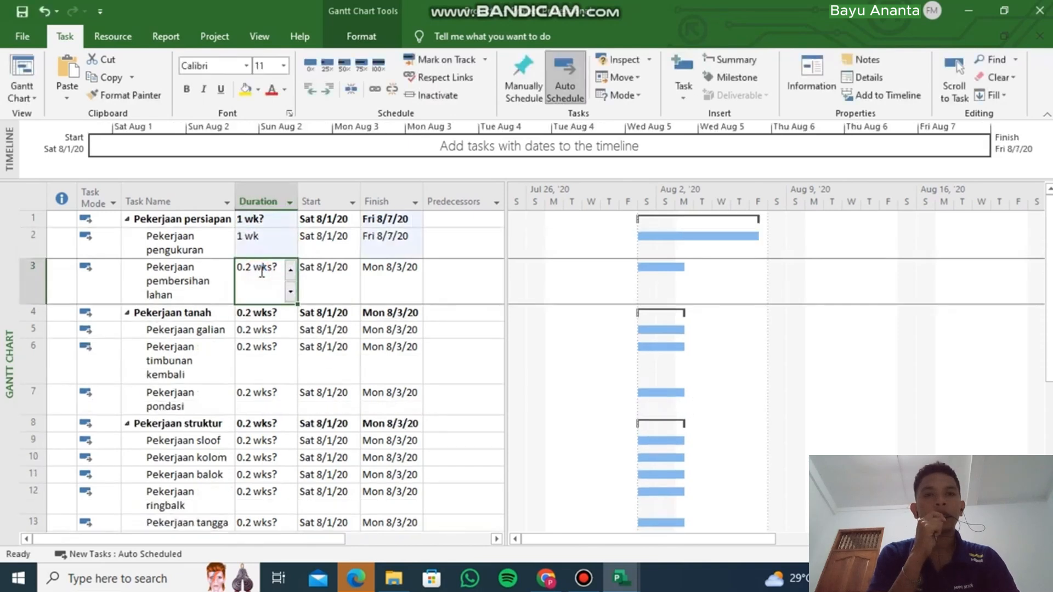
left_click(290, 269)
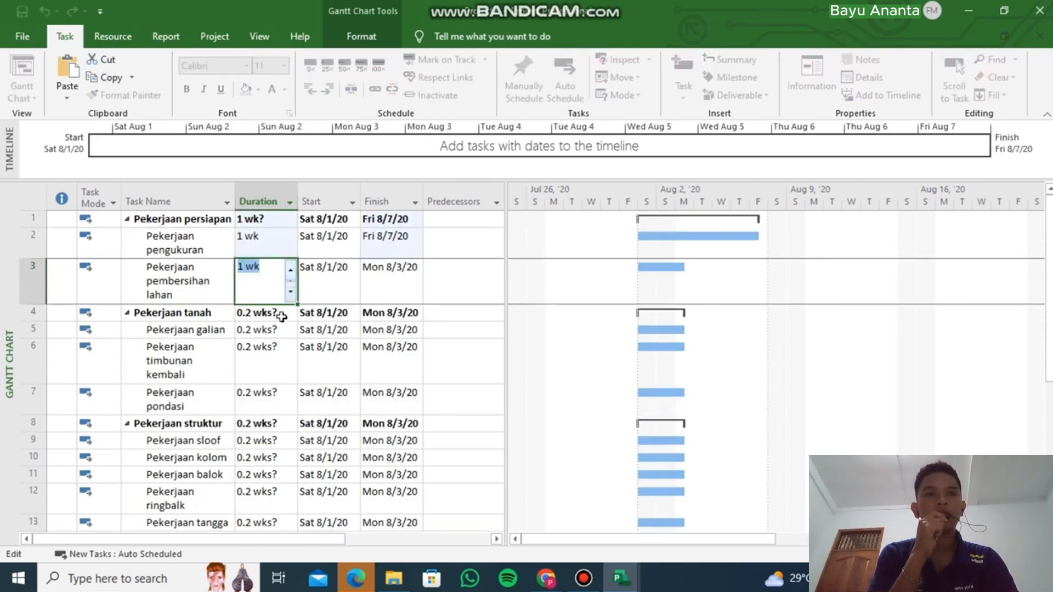
Set the duration of "Pekerjaan galian" to 1 wk and fill in the following task durations, ending with 2 wks for "Pekerjaan Pengecatan".
left_click(261, 334)
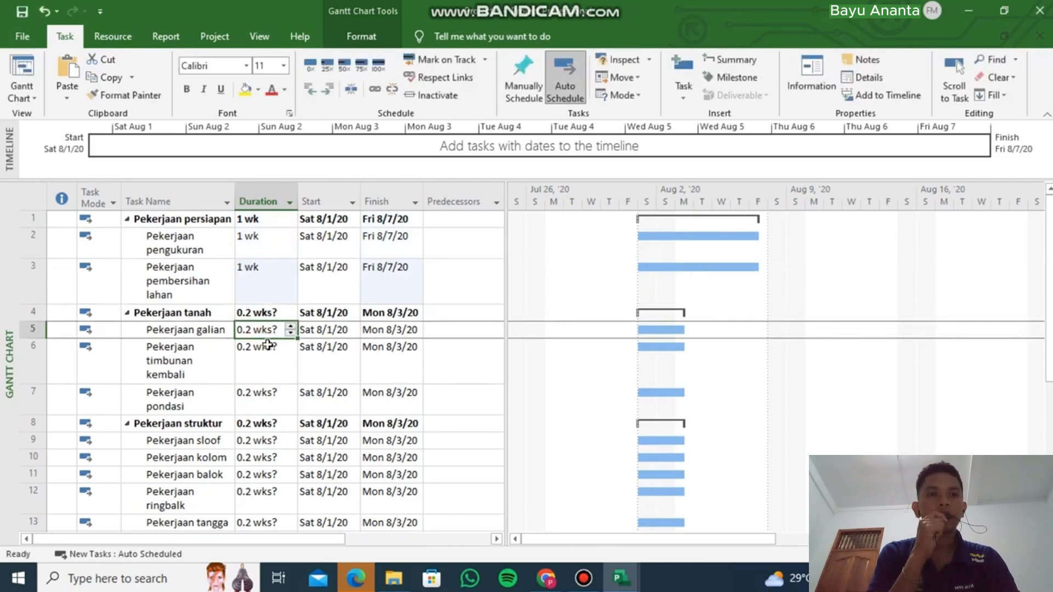
left_click(290, 326)
left_click(261, 352)
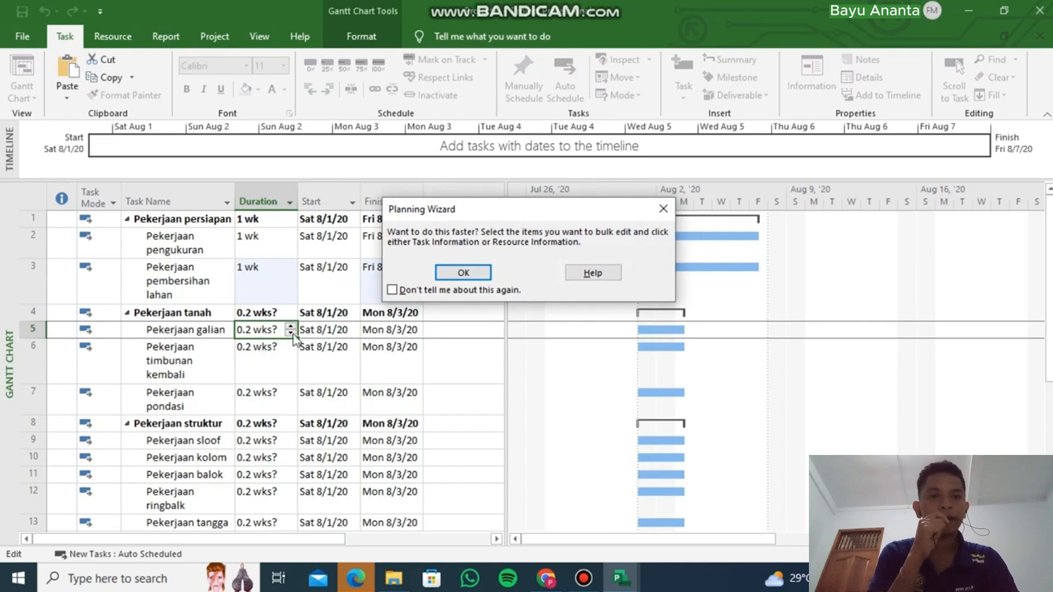
left_click(463, 273)
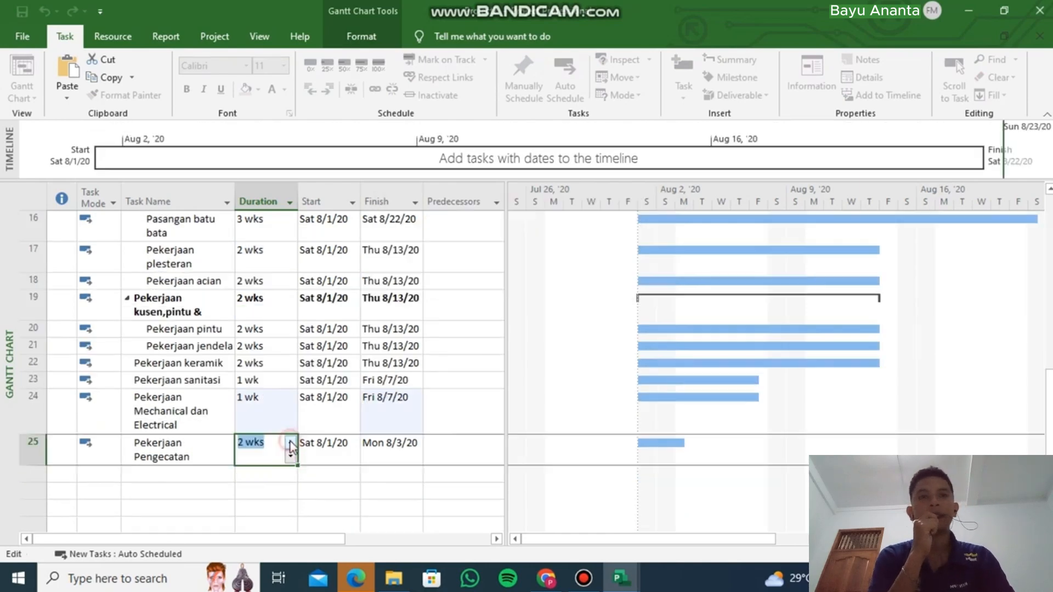
left_click(294, 479)
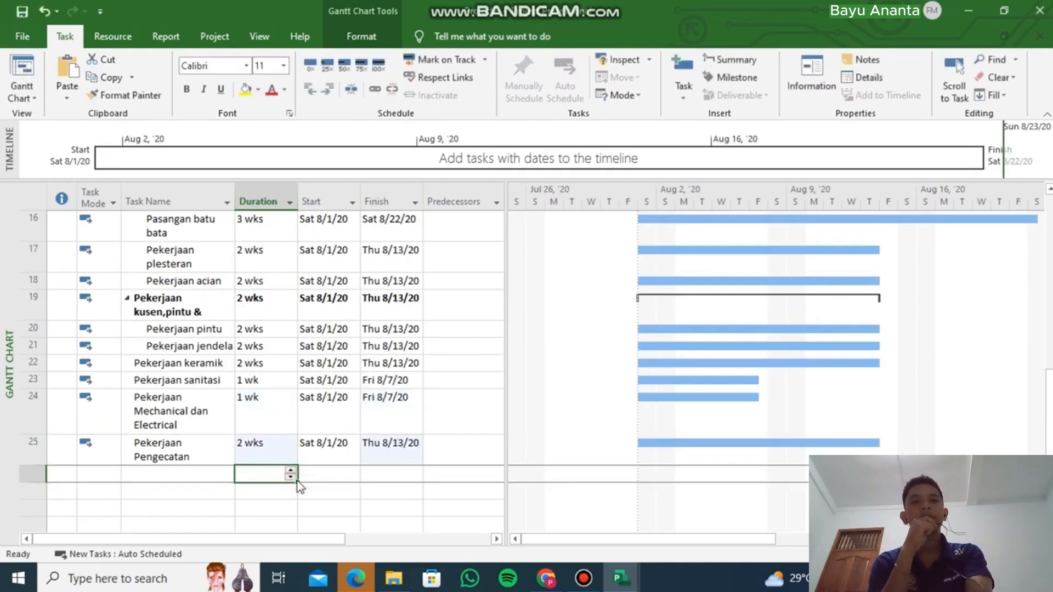
Link "Pekerjaan pembersihan lahan" to "Pekerjaan pengukuran" with a start-to-start relationship by entering the predecessor 2SS.
scroll(297, 480, "up", 5)
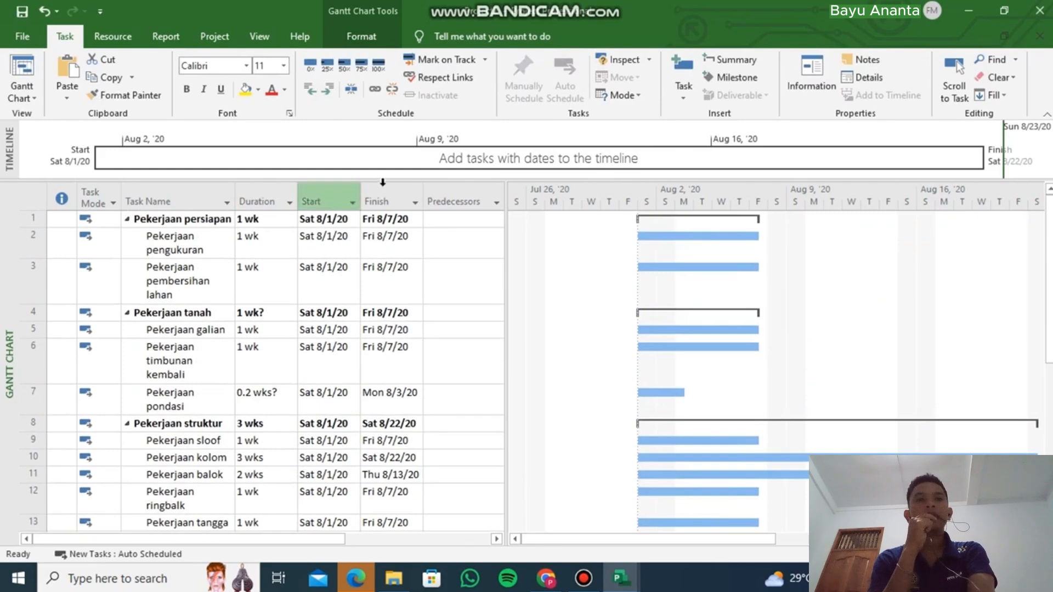
left_click(62, 223)
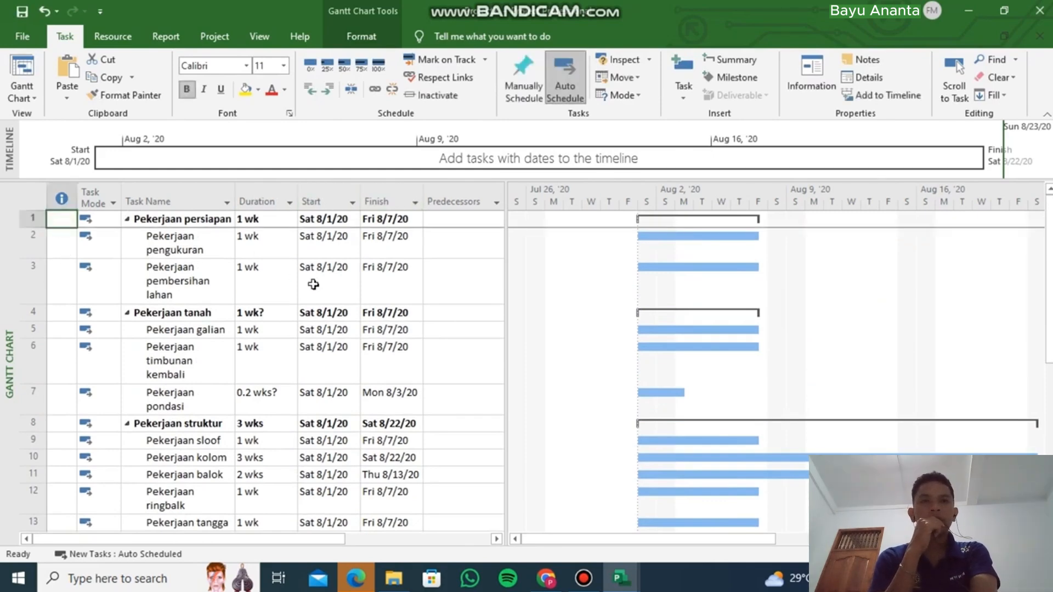
scroll(282, 282, "down", 1)
left_click(460, 277)
scroll(437, 304, "up", 1)
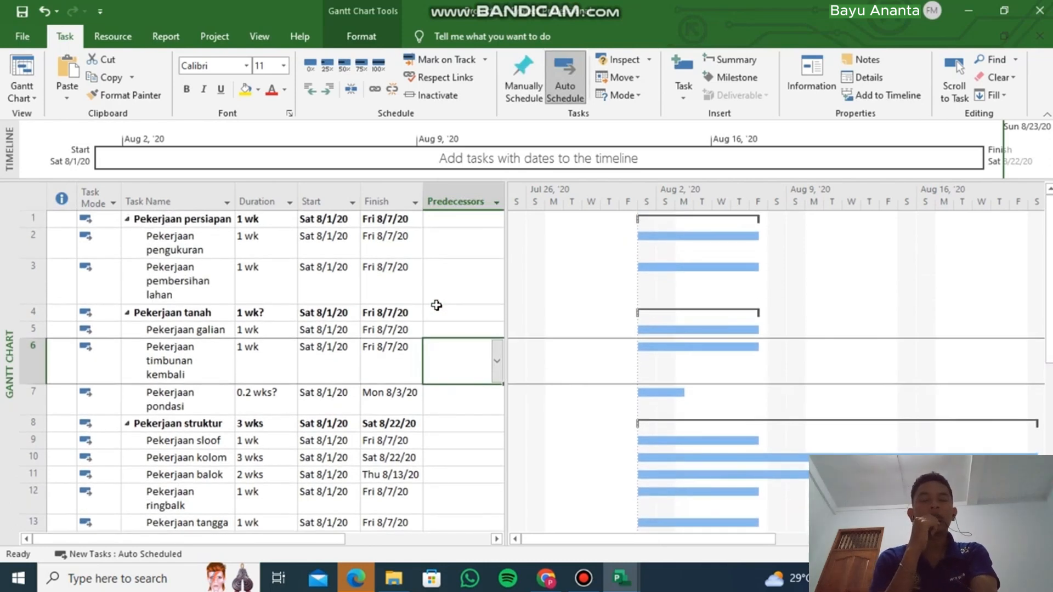
left_click(203, 292)
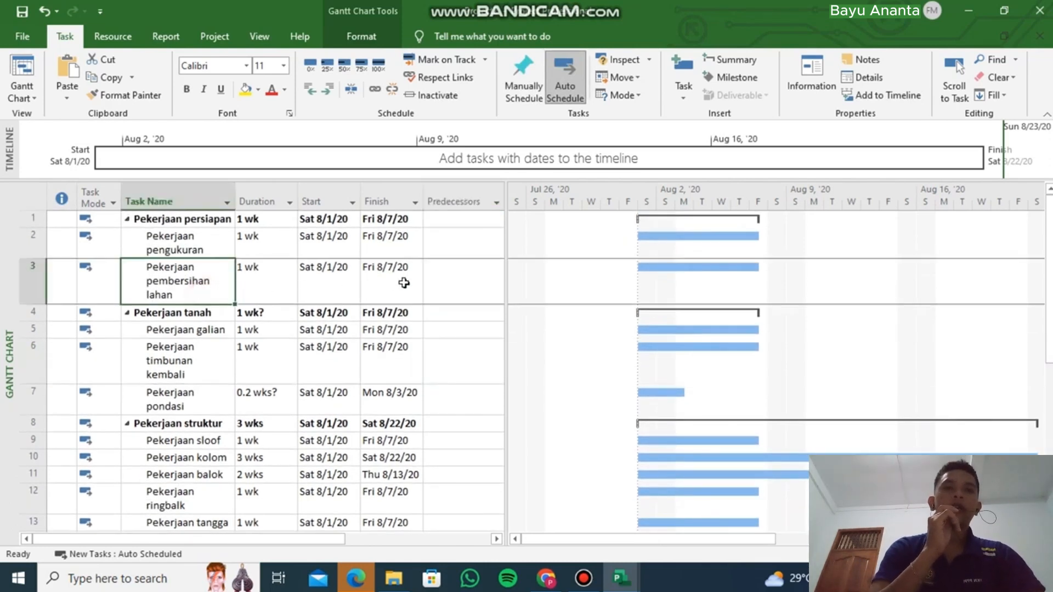
left_click(441, 277)
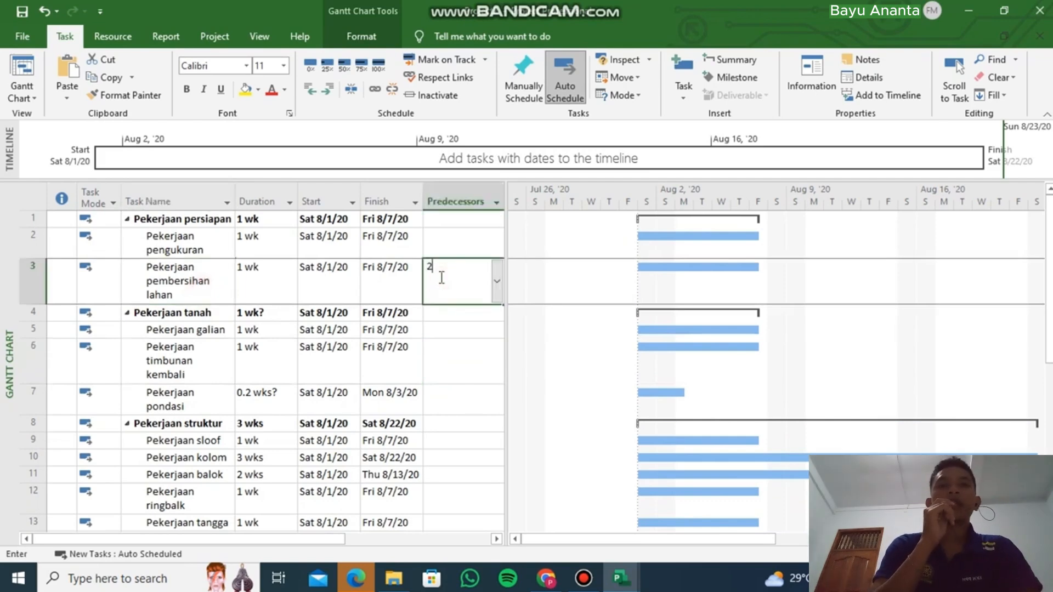
type("2")
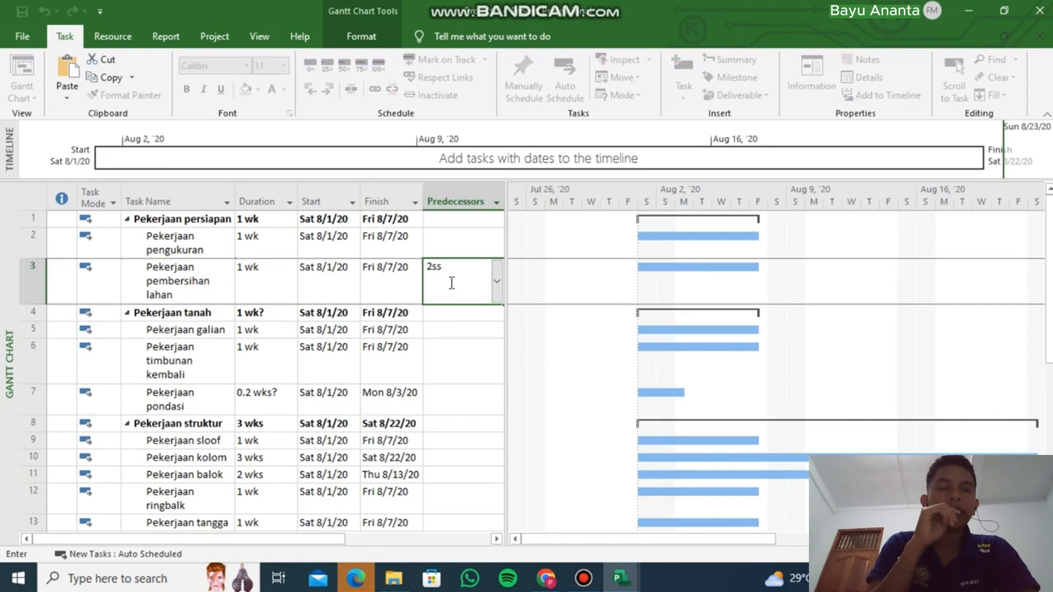
type("ss")
key("Return")
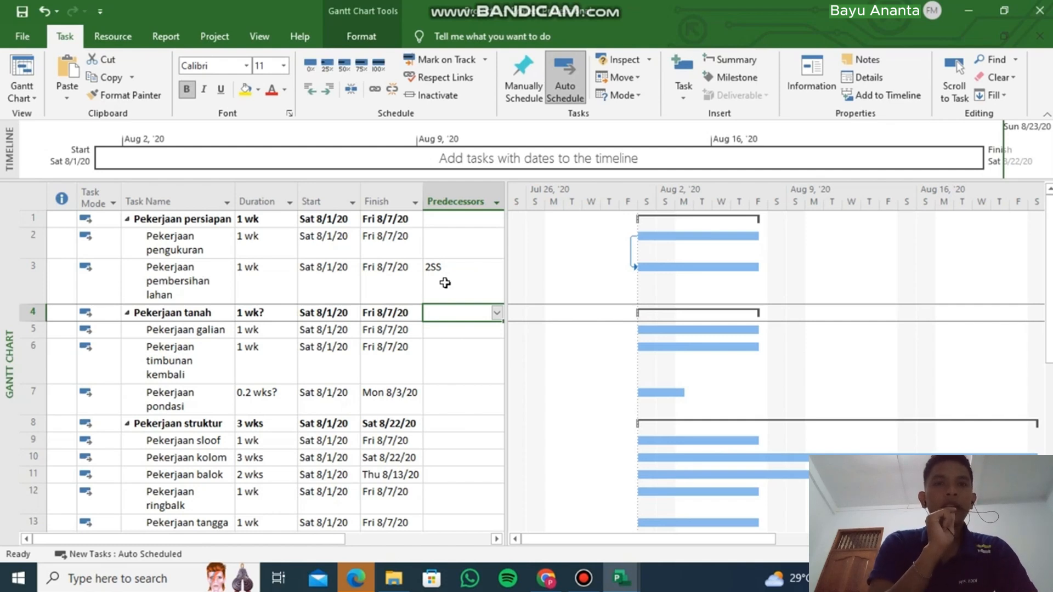
Link "Pekerjaan galian" to "Pekerjaan pembersihan lahan" with a finish-to-start relationship by entering the predecessor 3.
left_click(445, 329)
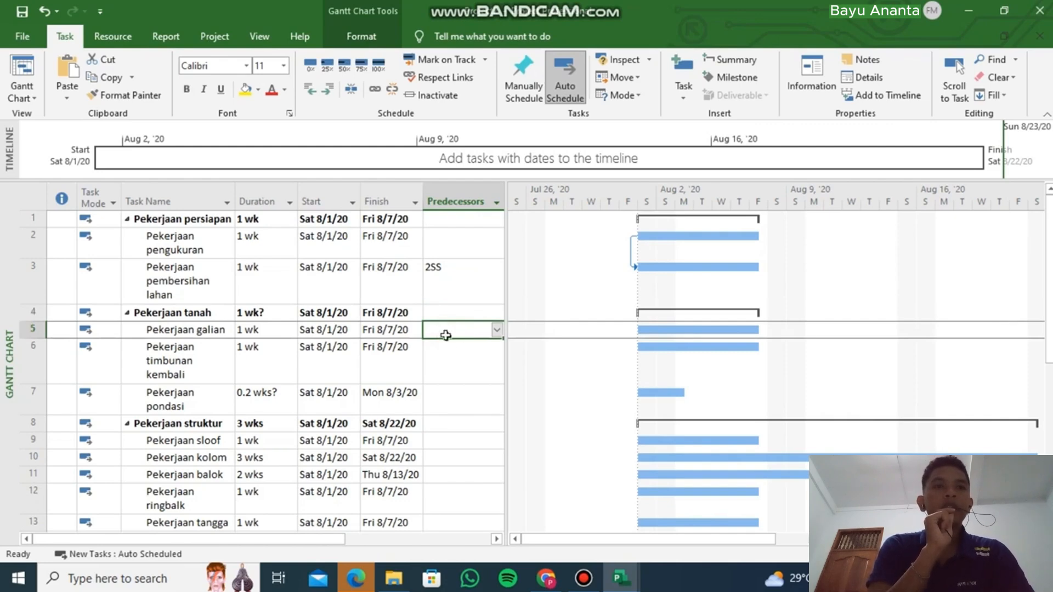
type("3")
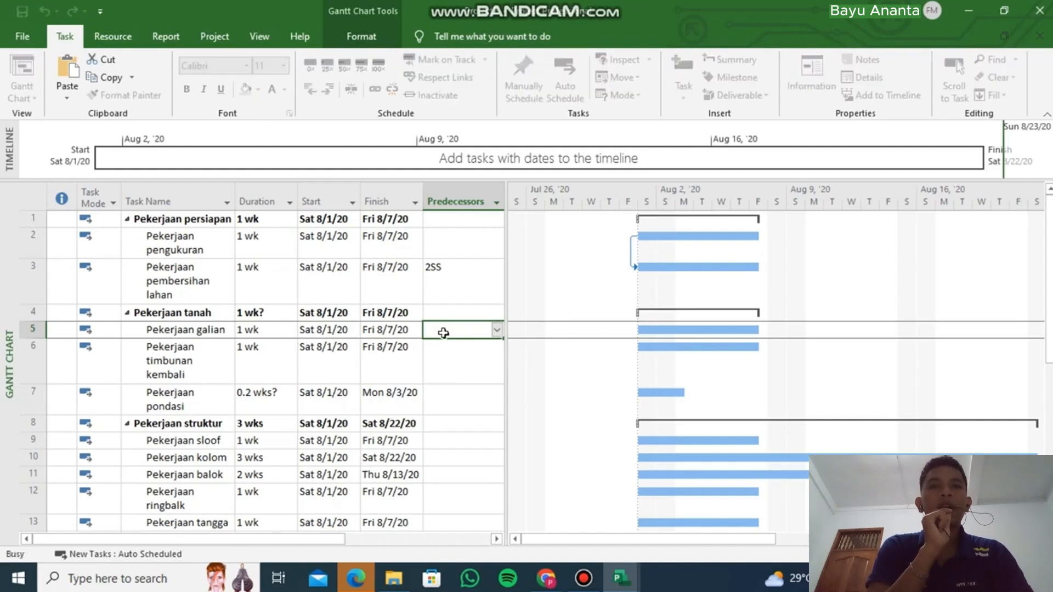
key("Return")
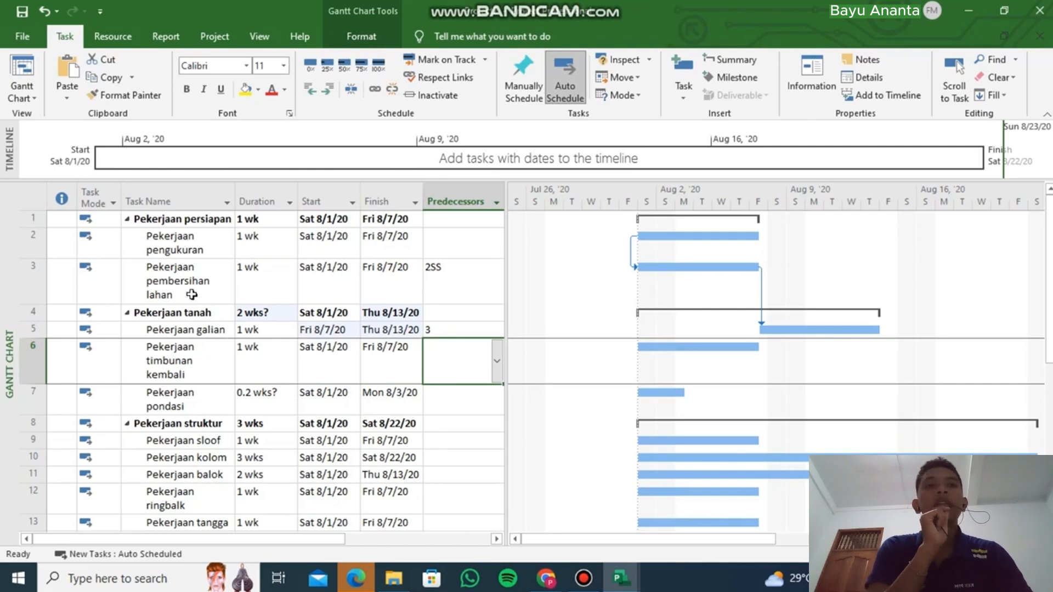
left_click(20, 271)
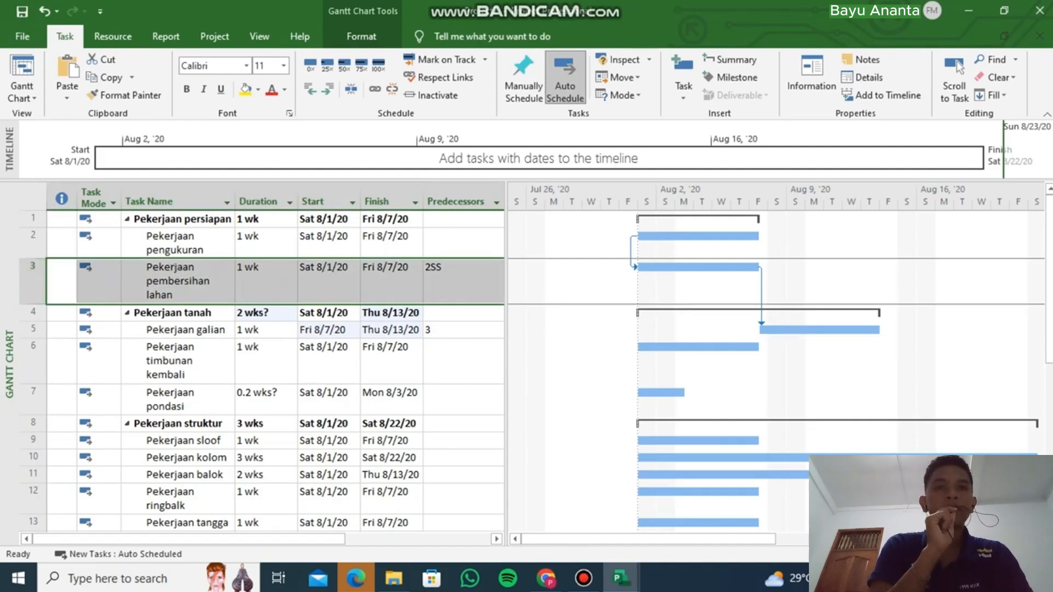
Enter predecessor 7 for "Pekerjaan timbunan kembali", 5 for "Pekerjaan pondasi", and fill in the remaining predecessors, ending with 24,18,14 for "Pekerjaan Pengecatan".
left_click(465, 362)
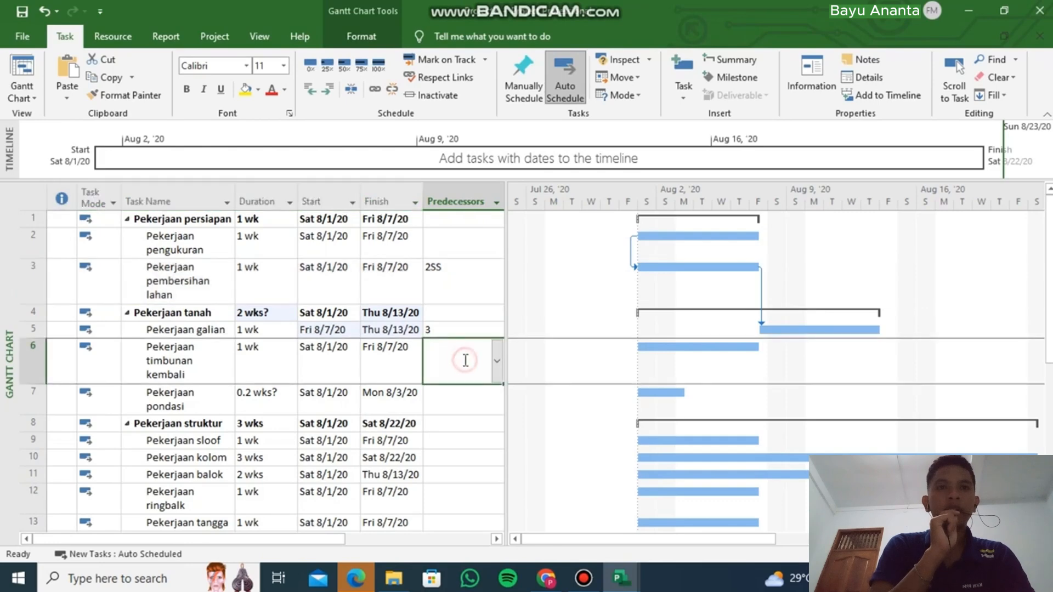
type("7")
key("Return")
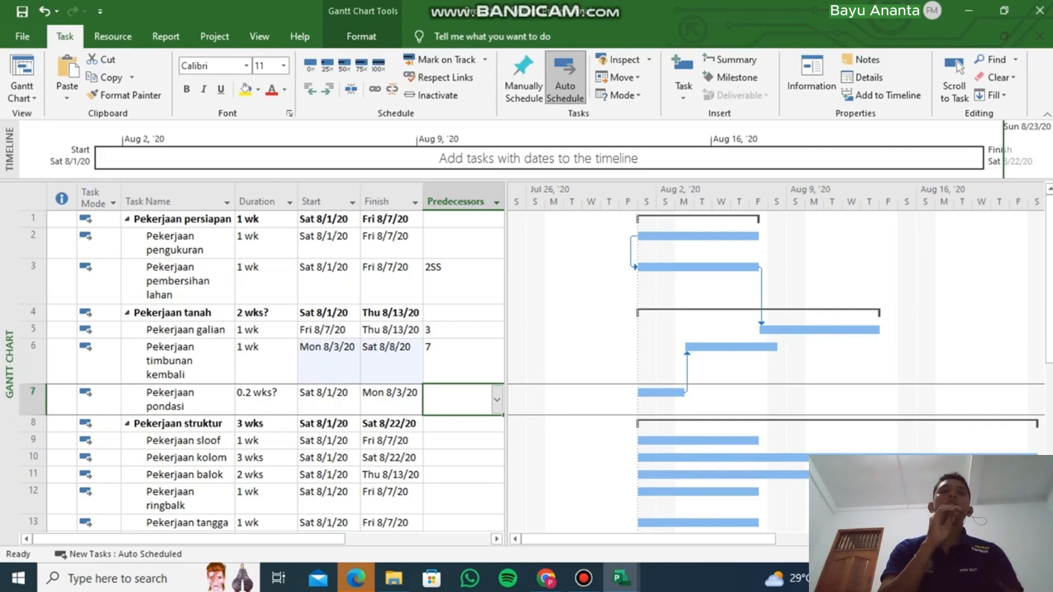
left_click(465, 399)
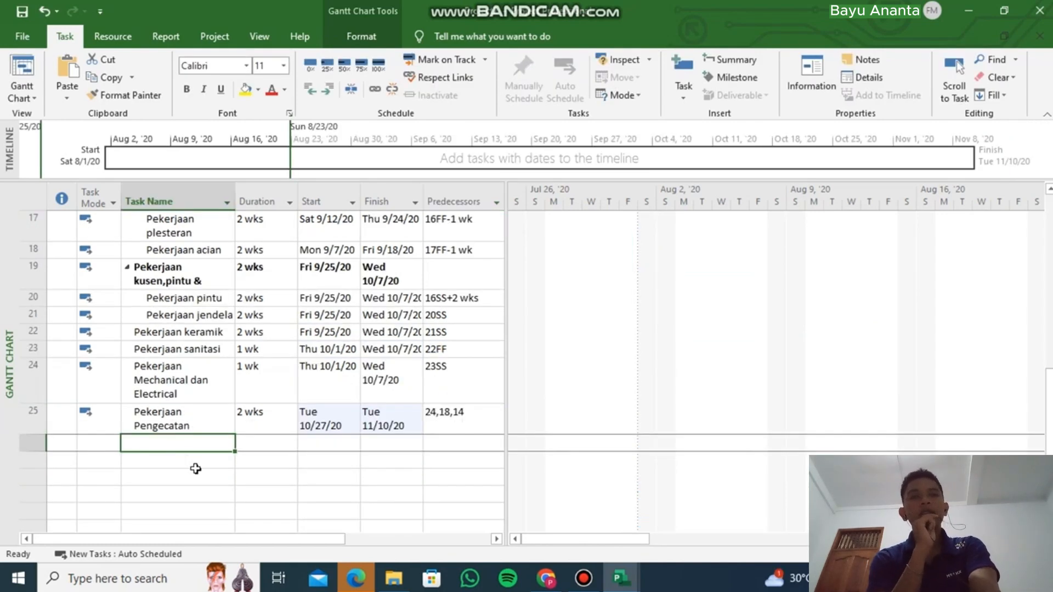
Zoom the Gantt timescale out to months and examine the linked bars of all tasks from preparation to painting.
scroll(266, 426, "up", 6)
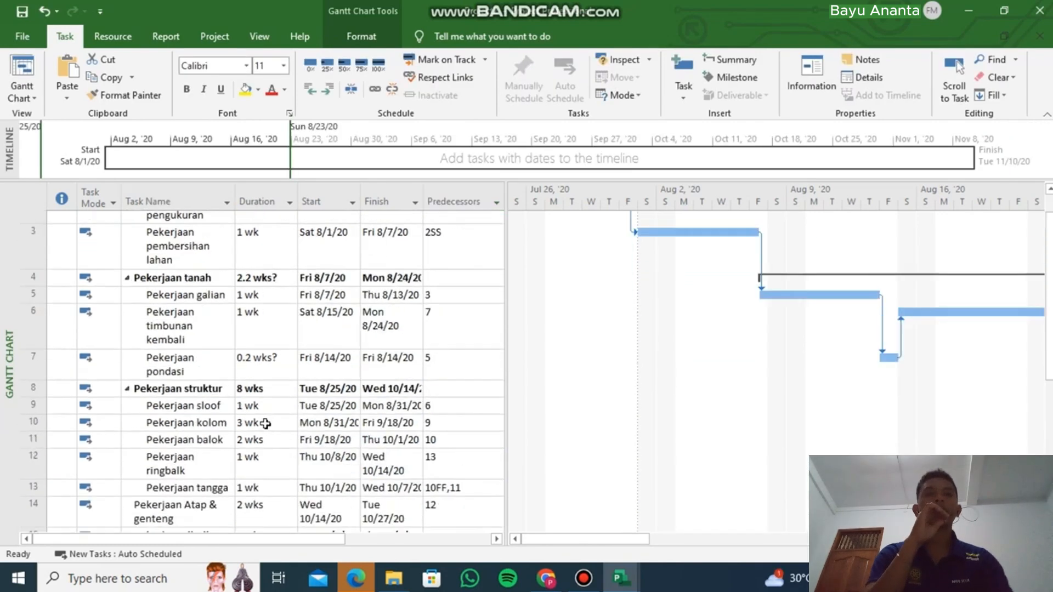
scroll(444, 392, "down", 1)
scroll(444, 392, "up", 1)
left_click_drag(649, 541, 762, 535)
left_click(939, 554)
scroll(759, 435, "down", 4)
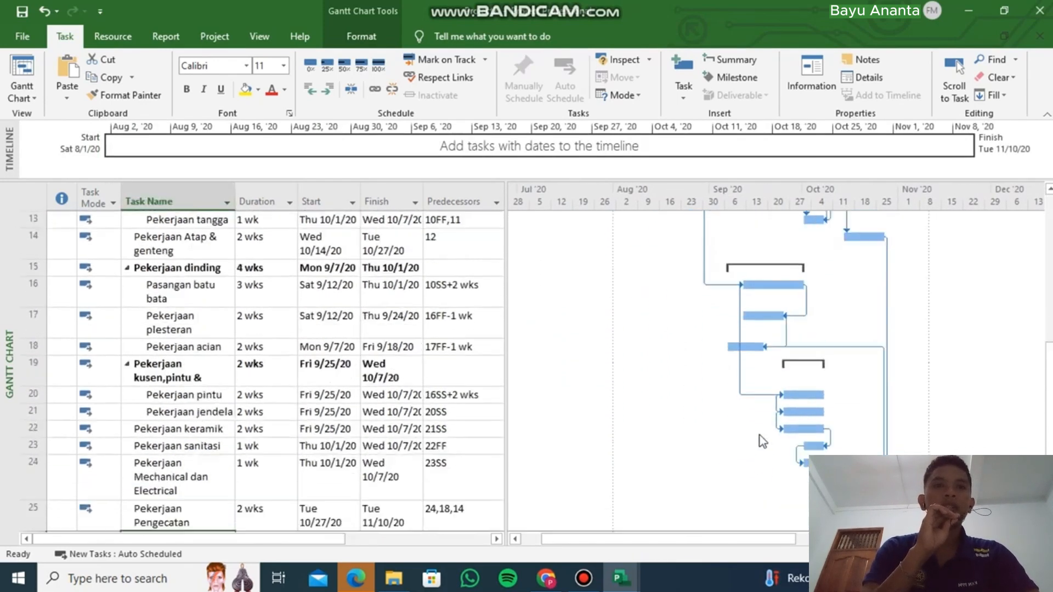
scroll(759, 436, "up", 4)
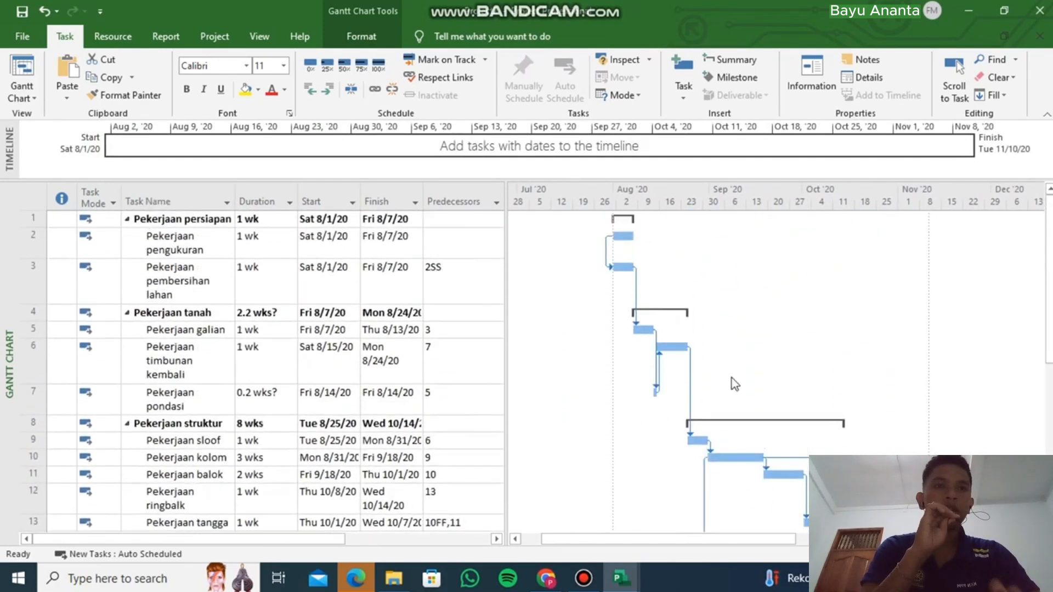
scroll(734, 382, "down", 7)
scroll(733, 382, "up", 7)
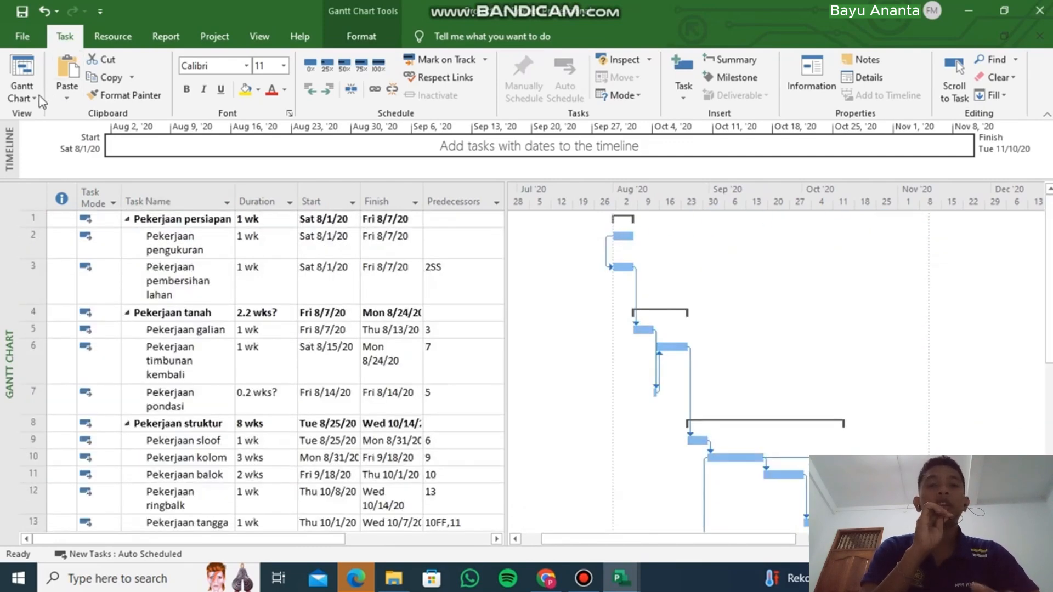
View the schedule as a Network Diagram and return to the Gantt Chart view.
left_click(39, 97)
left_click(66, 122)
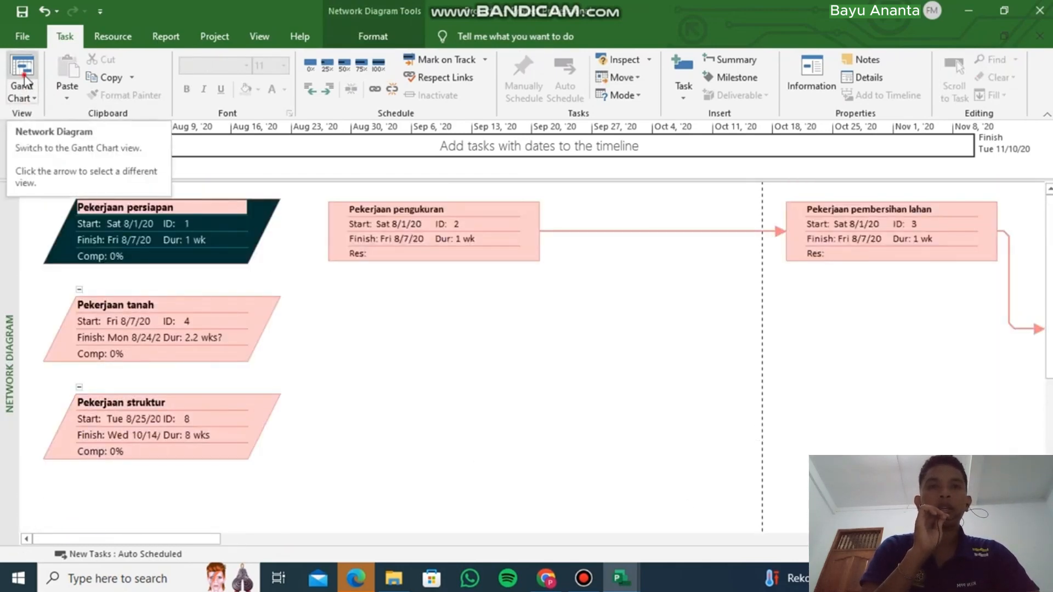
left_click(31, 86)
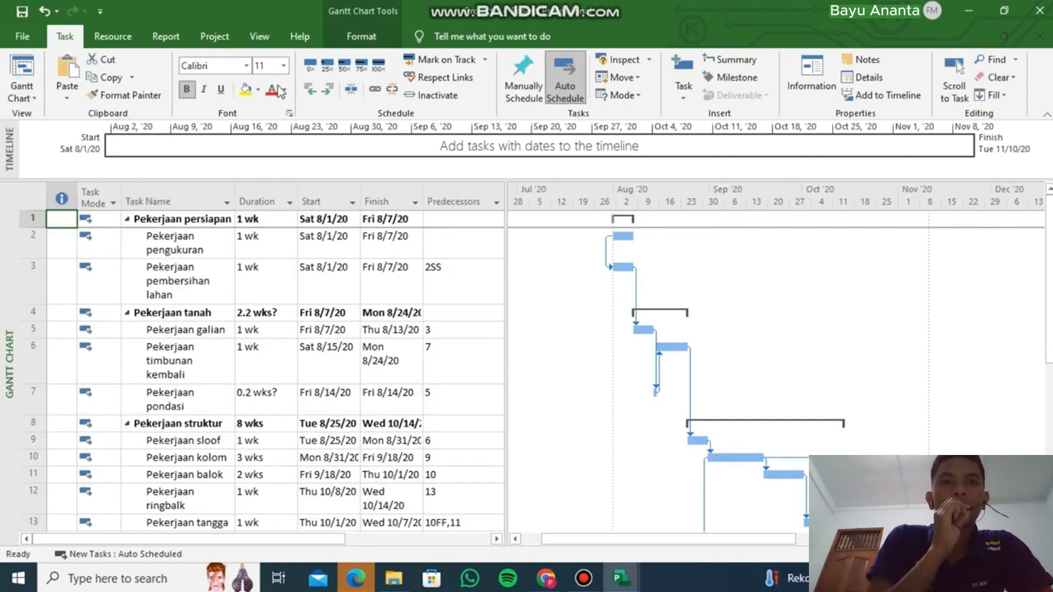
Show the project summary task above the task list and check the task durations.
left_click(362, 38)
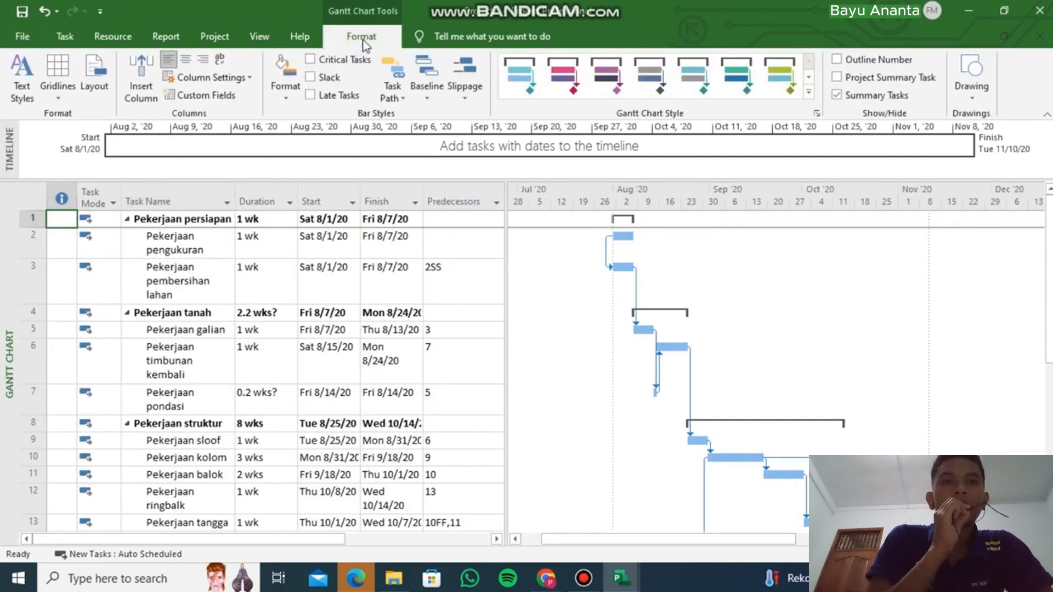
left_click(836, 79)
scroll(300, 341, "down", 5)
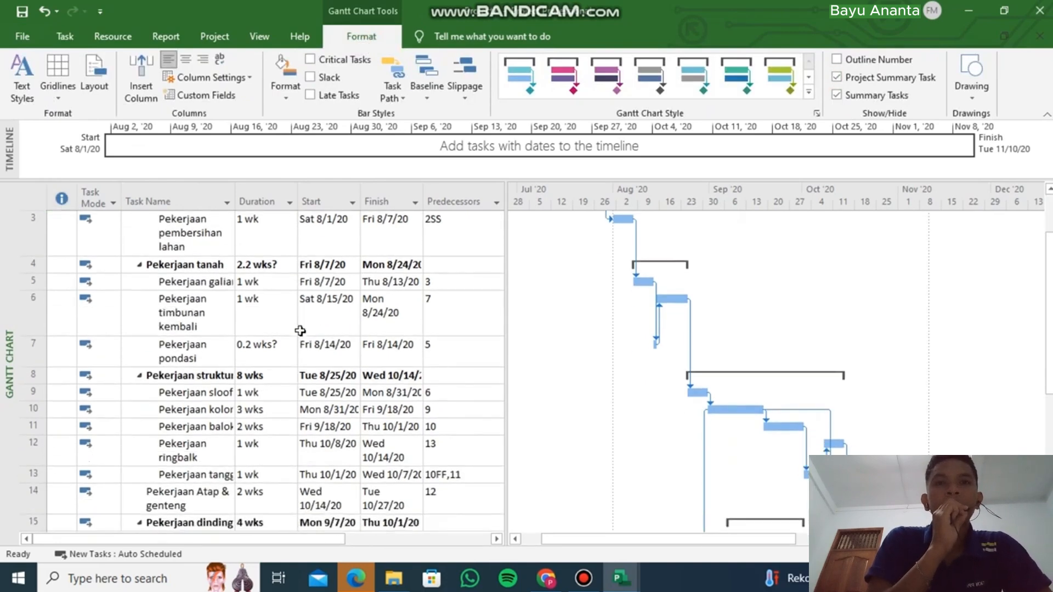
scroll(300, 331, "up", 5)
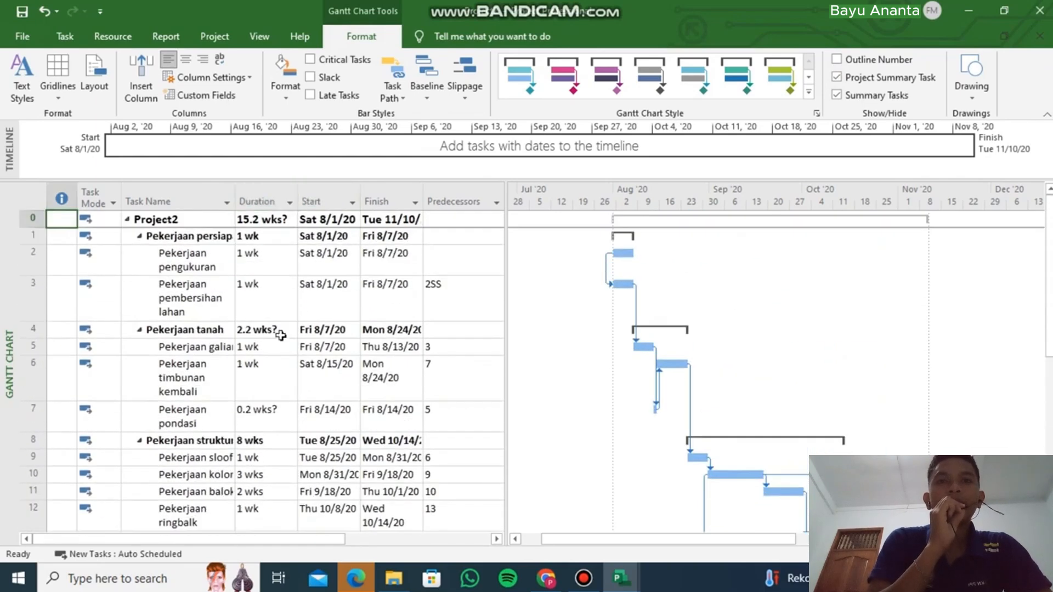
scroll(279, 351, "down", 6)
scroll(290, 395, "up", 5)
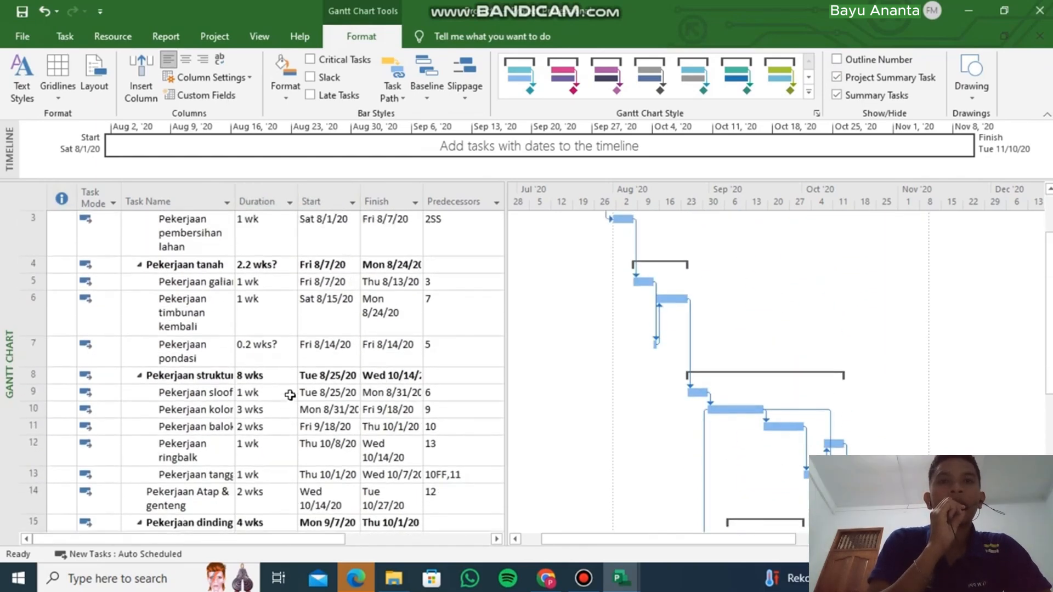
Set the duration of "Pekerjaan pondasi" to 2 wks.
left_click(269, 353)
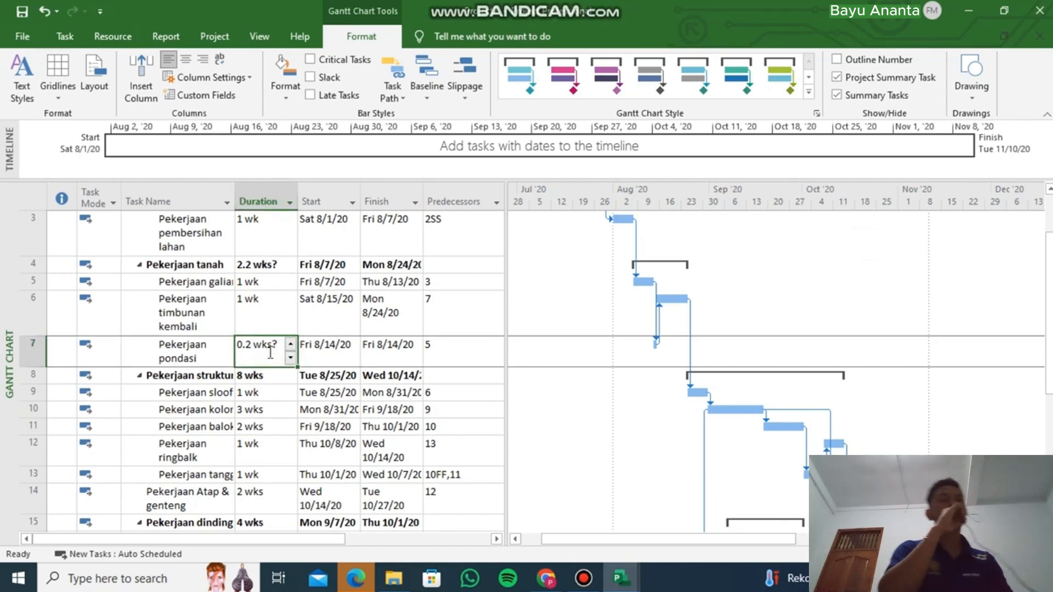
type("2 wks")
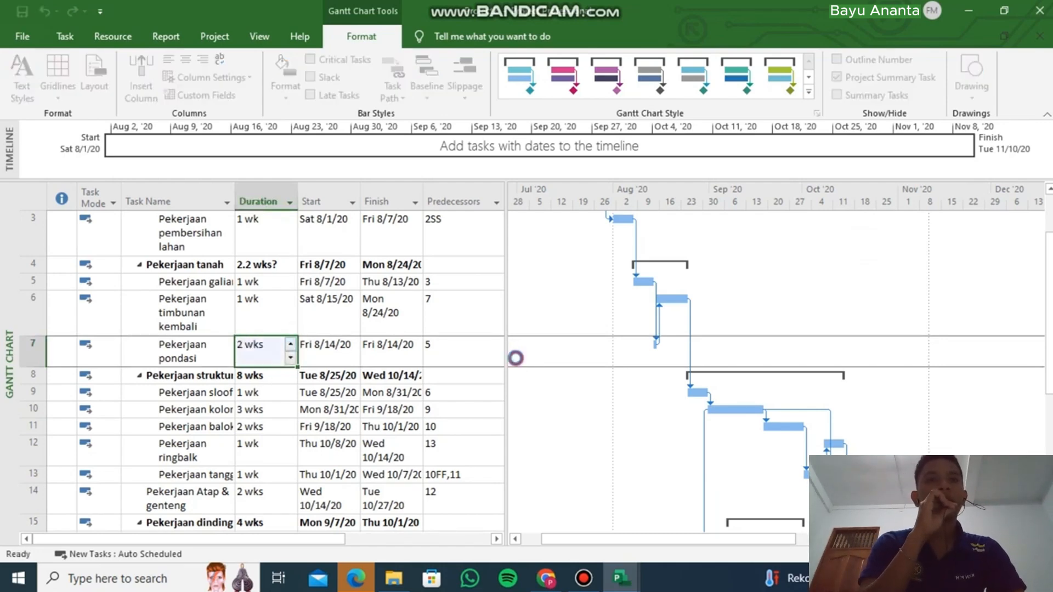
left_click(449, 350)
Check the overall project duration and the recalculated dates of the tasks in the list.
scroll(463, 341, "up", 3)
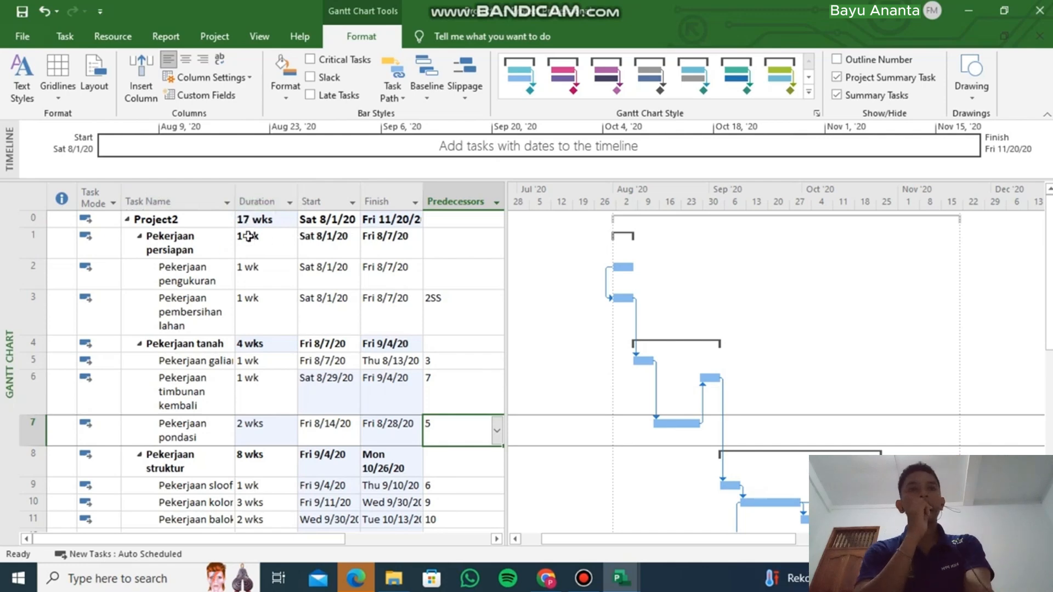
scroll(320, 308, "down", 1)
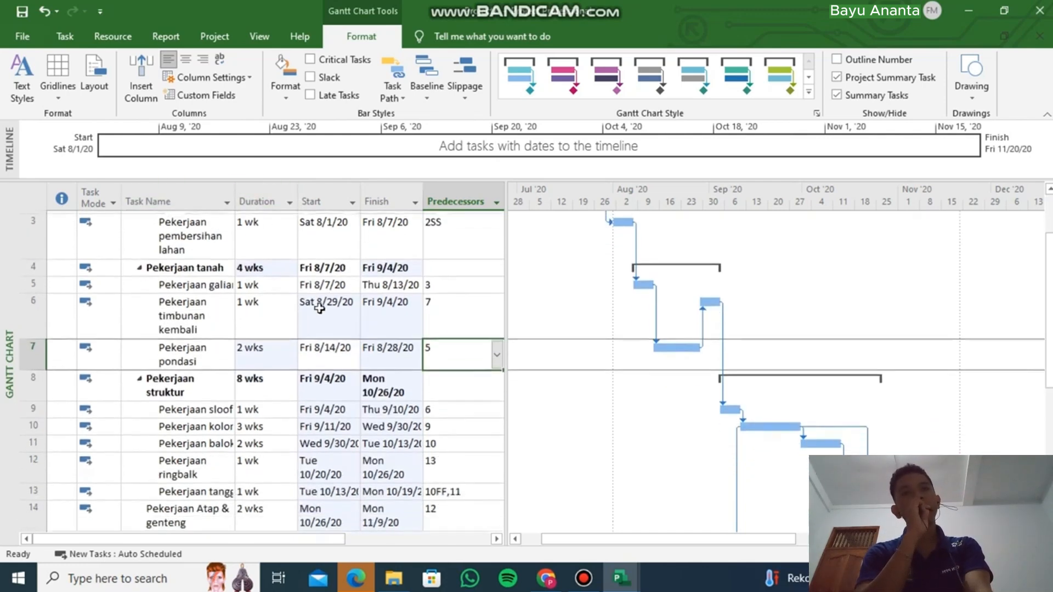
scroll(263, 289, "down", 2)
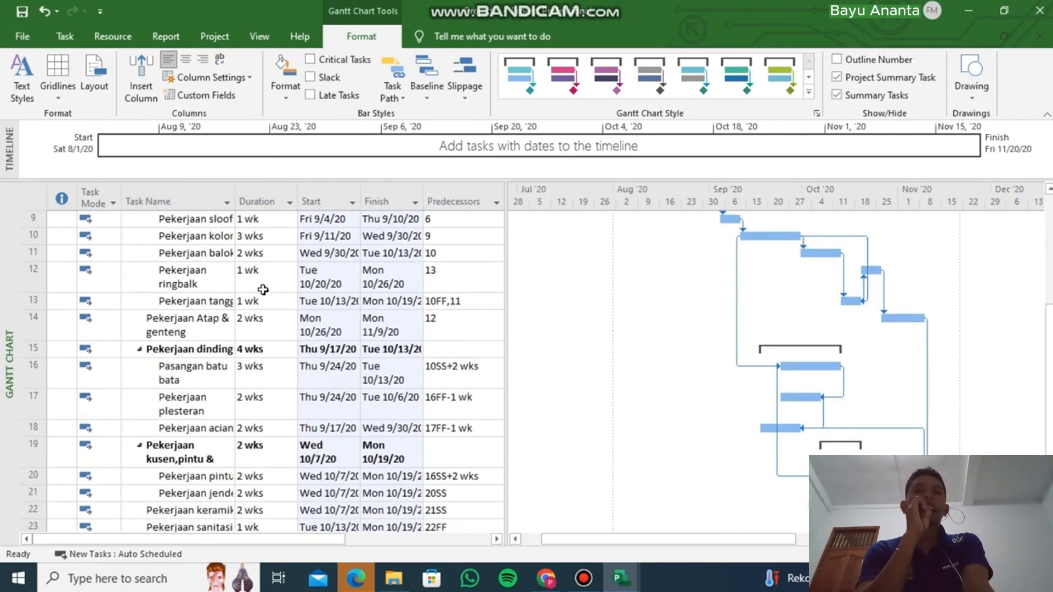
scroll(263, 289, "up", 3)
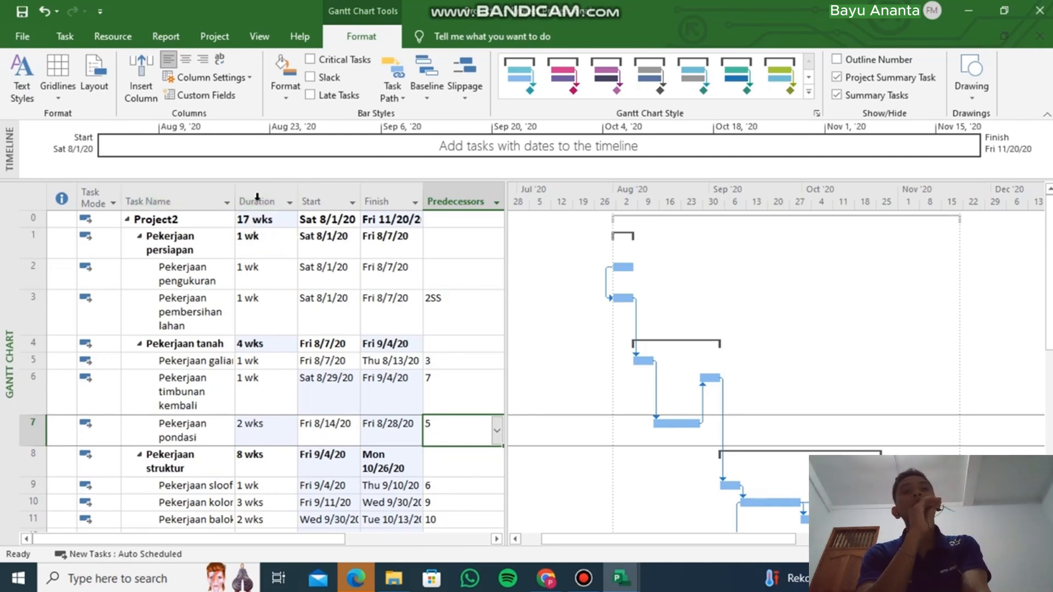
scroll(324, 310, "down", 1)
scroll(266, 293, "down", 3)
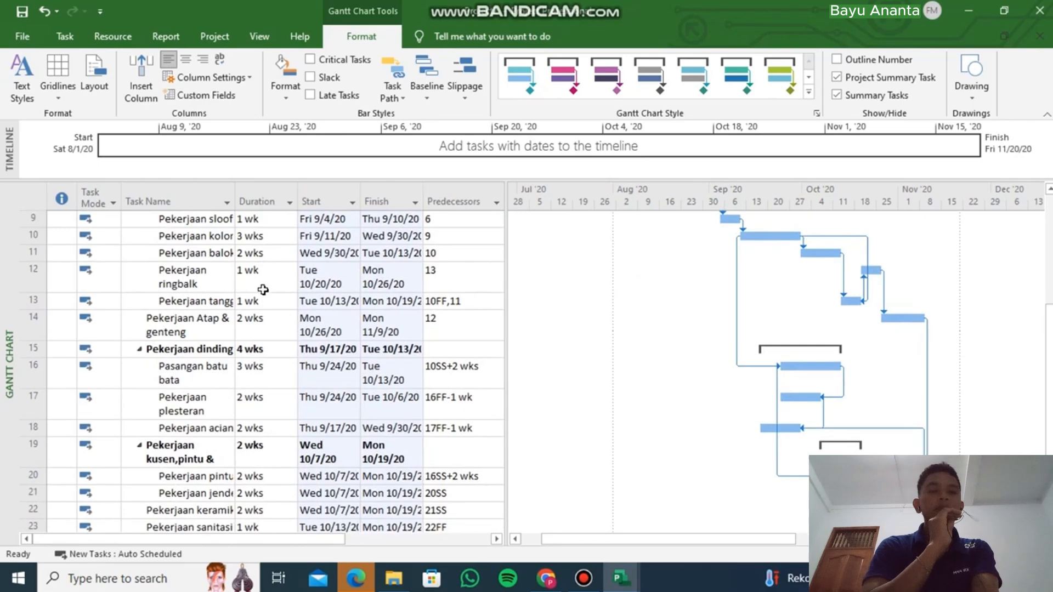
scroll(272, 296, "up", 5)
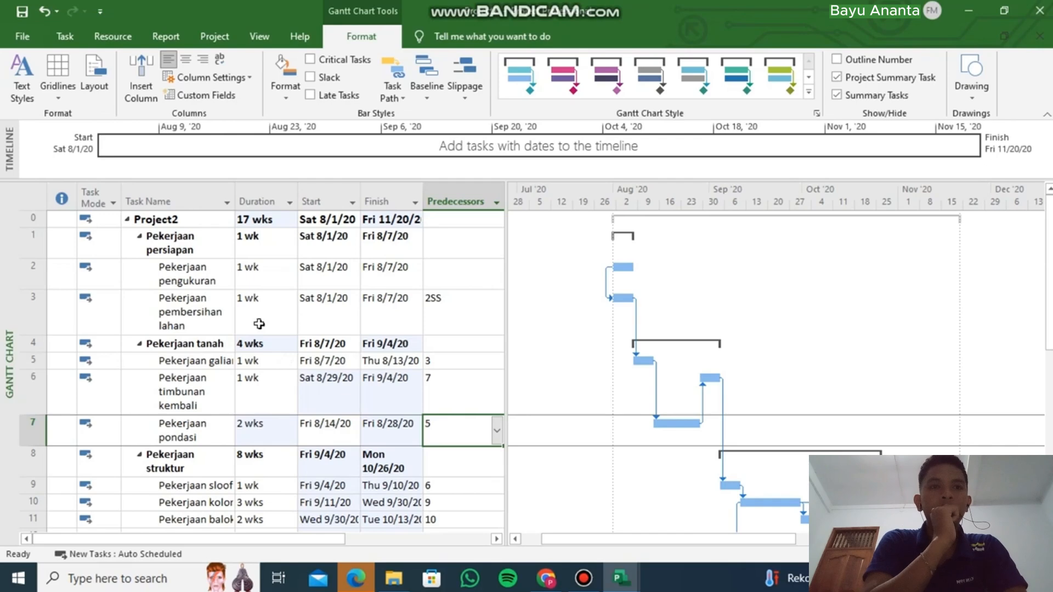
Highlight the critical tasks, examine the critical path through the whole Gantt chart, and turn the highlighting off again.
left_click(311, 60)
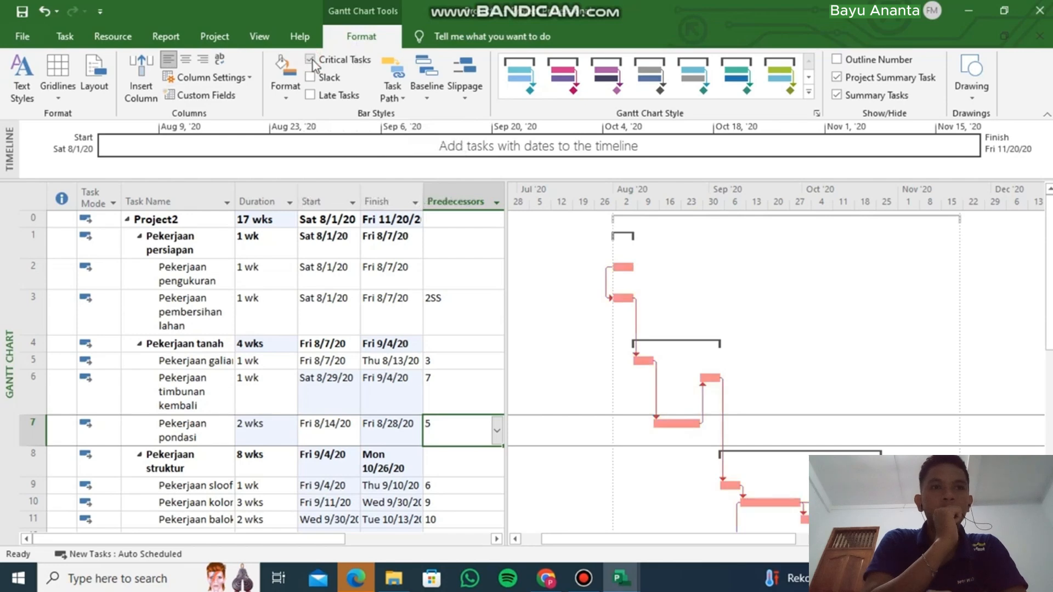
scroll(714, 426, "down", 5)
scroll(713, 426, "up", 5)
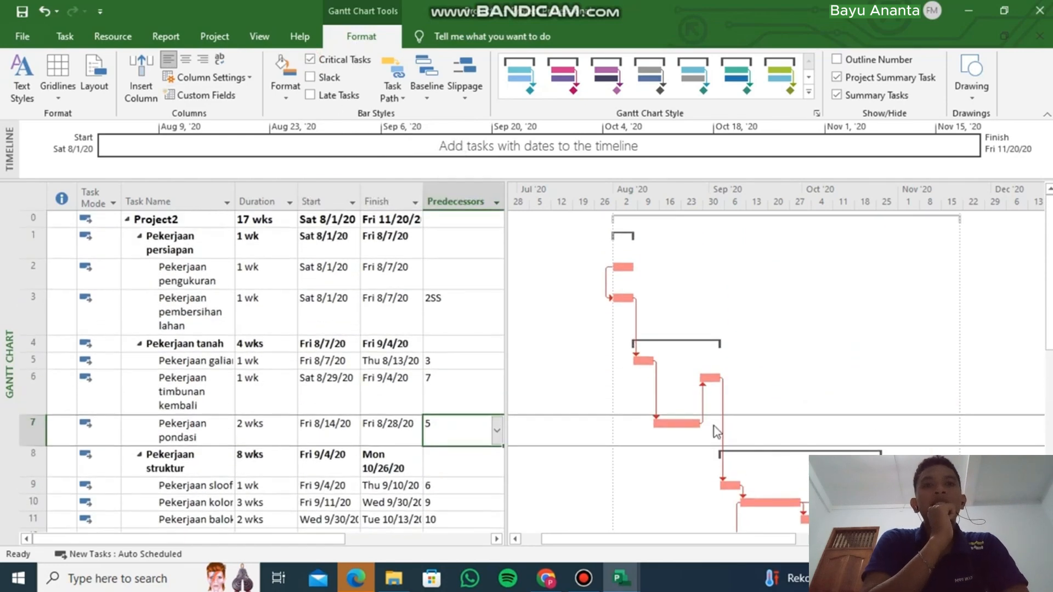
left_click_drag(744, 539, 763, 540)
scroll(774, 400, "down", 5)
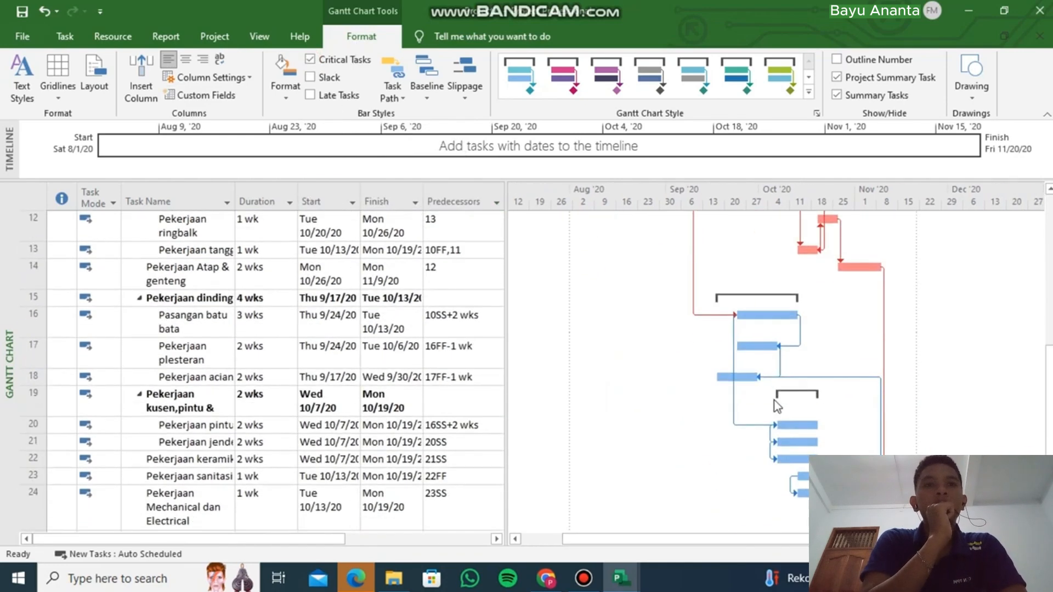
scroll(775, 400, "up", 5)
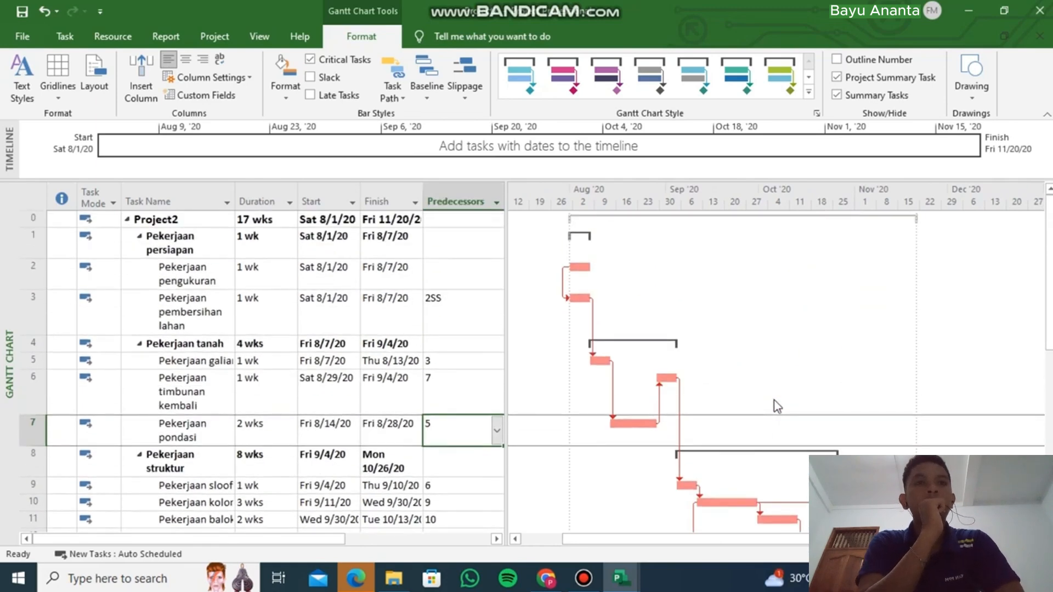
scroll(774, 400, "down", 4)
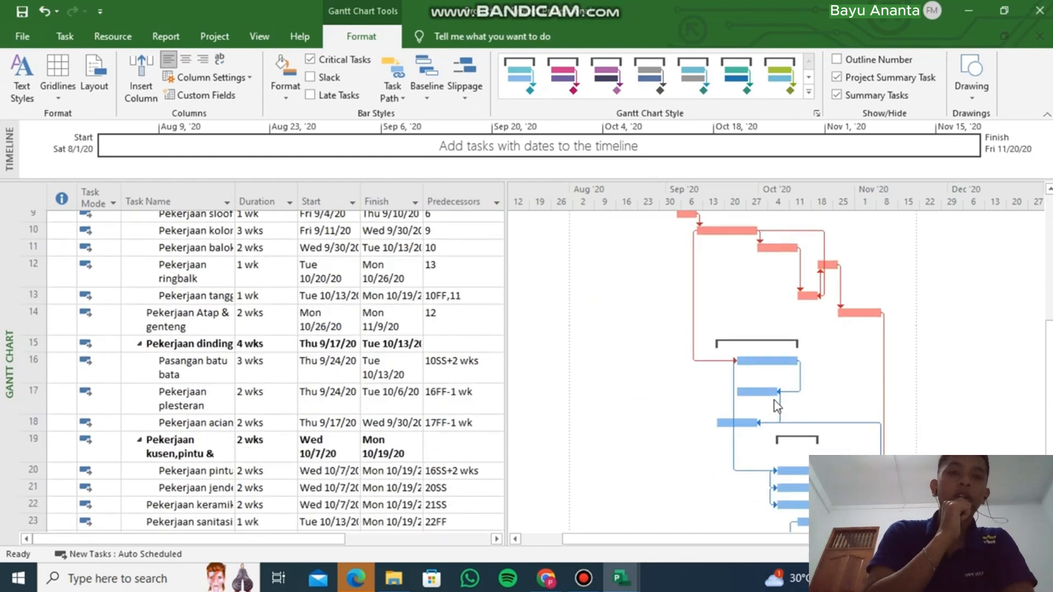
scroll(775, 400, "up", 4)
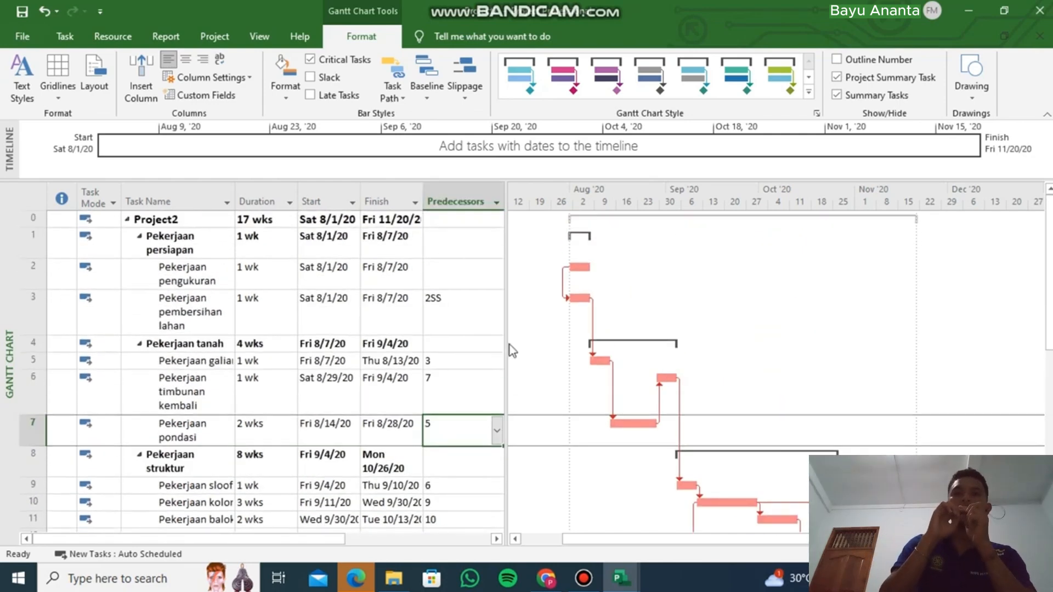
left_click(310, 59)
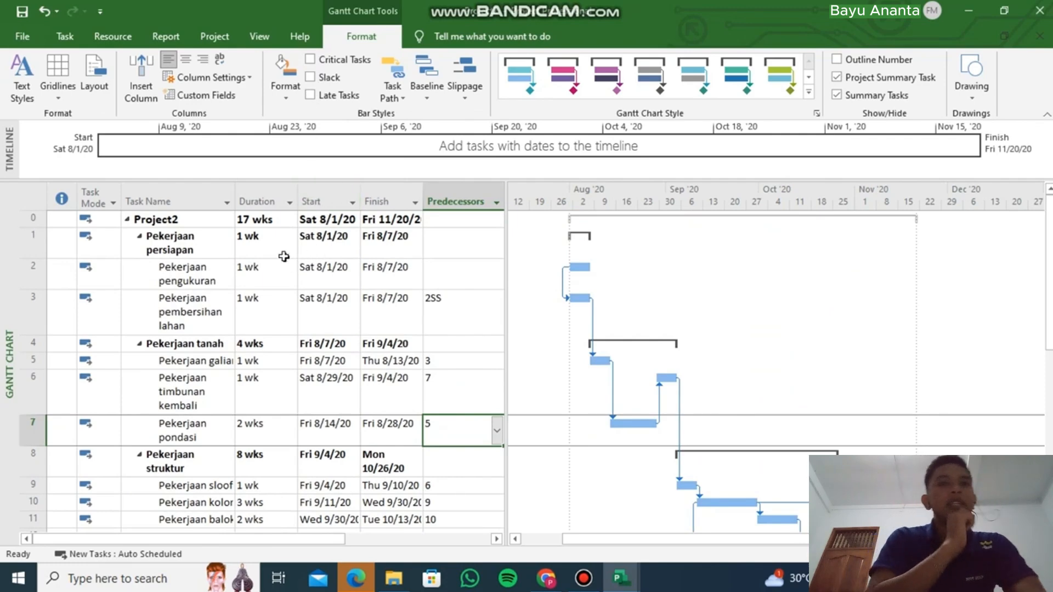
Switch from the Gantt chart to the Resource Sheet view.
left_click(64, 39)
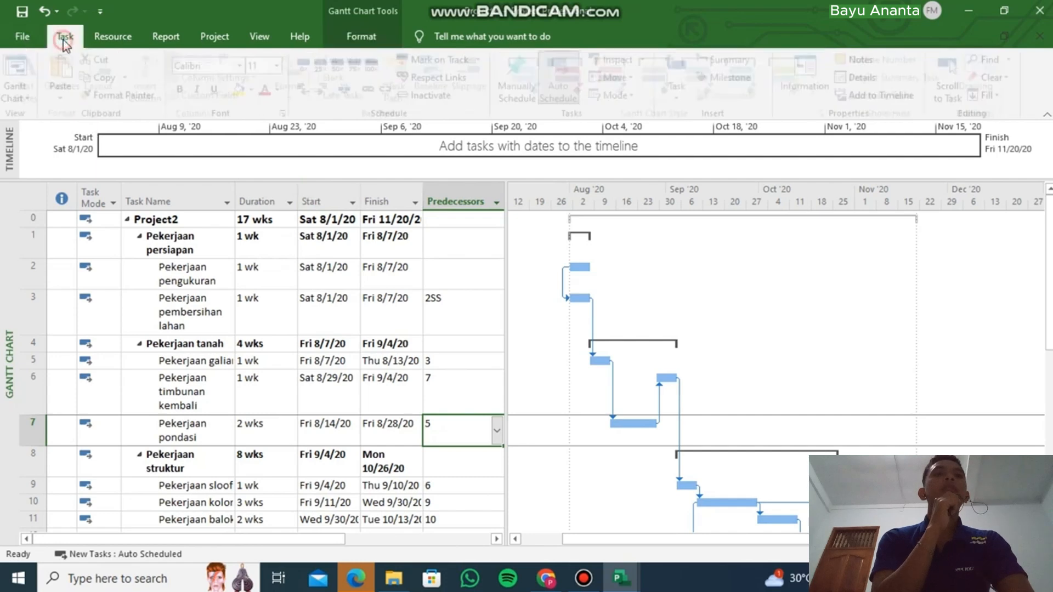
left_click(34, 98)
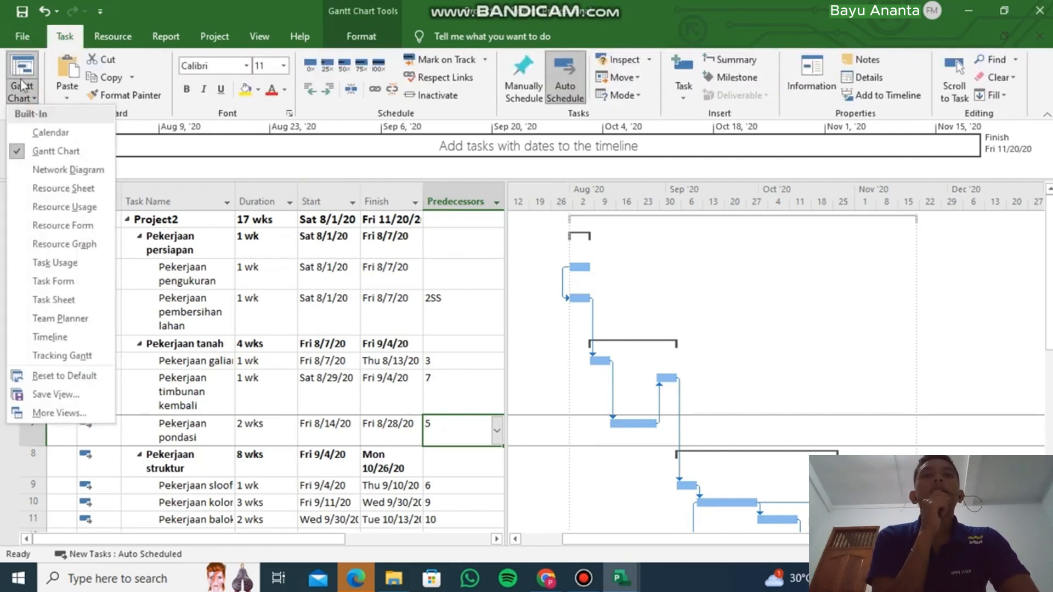
left_click(64, 191)
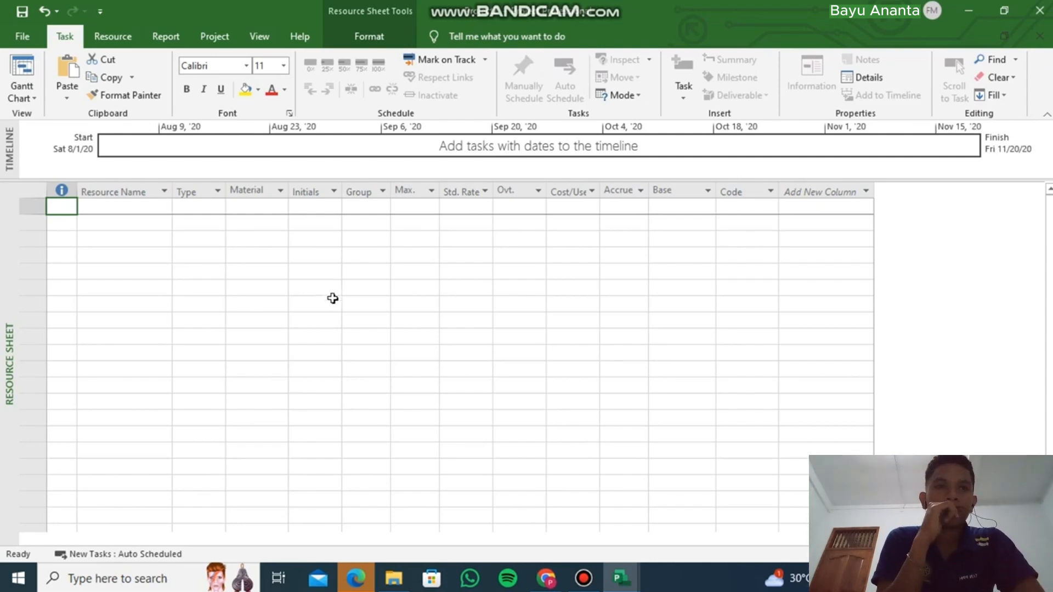
Add the labour resources "Mandor", "Tukang batu" and "Pekerja" to the resource sheet.
left_click(140, 209)
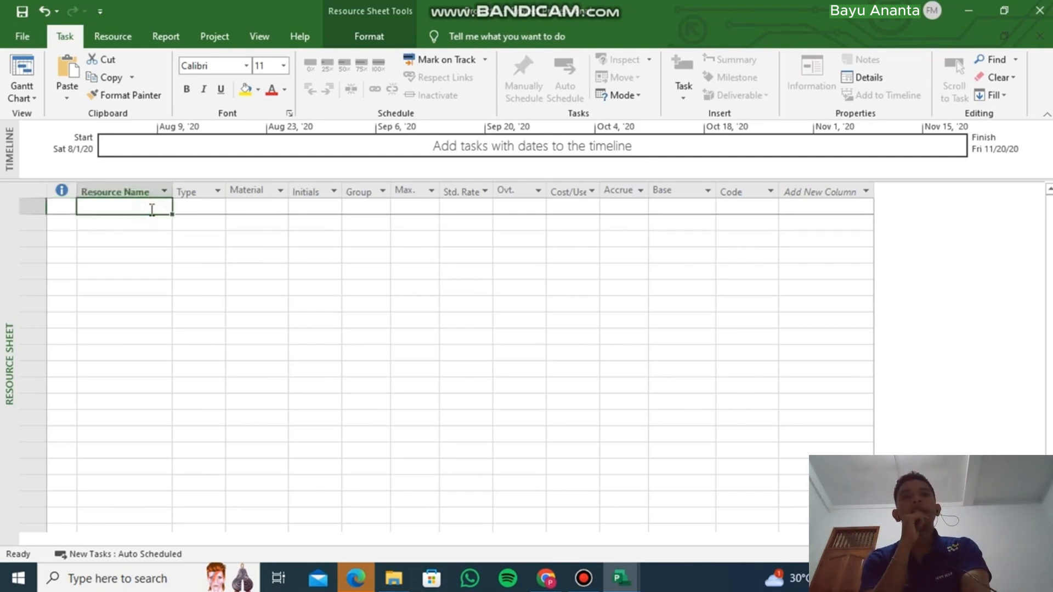
left_click(152, 210)
type("Mandor")
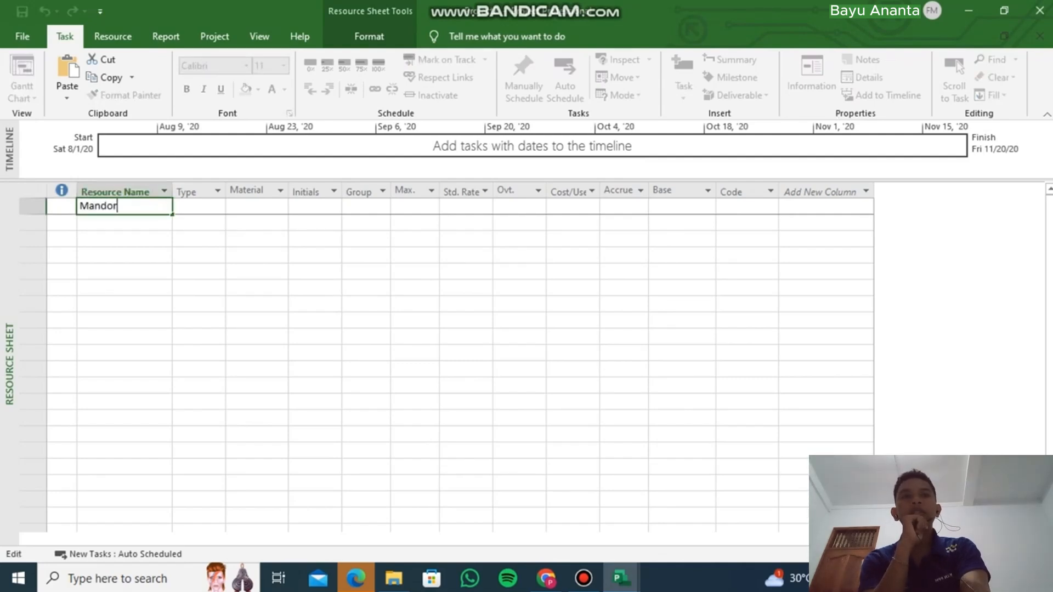
key("Return")
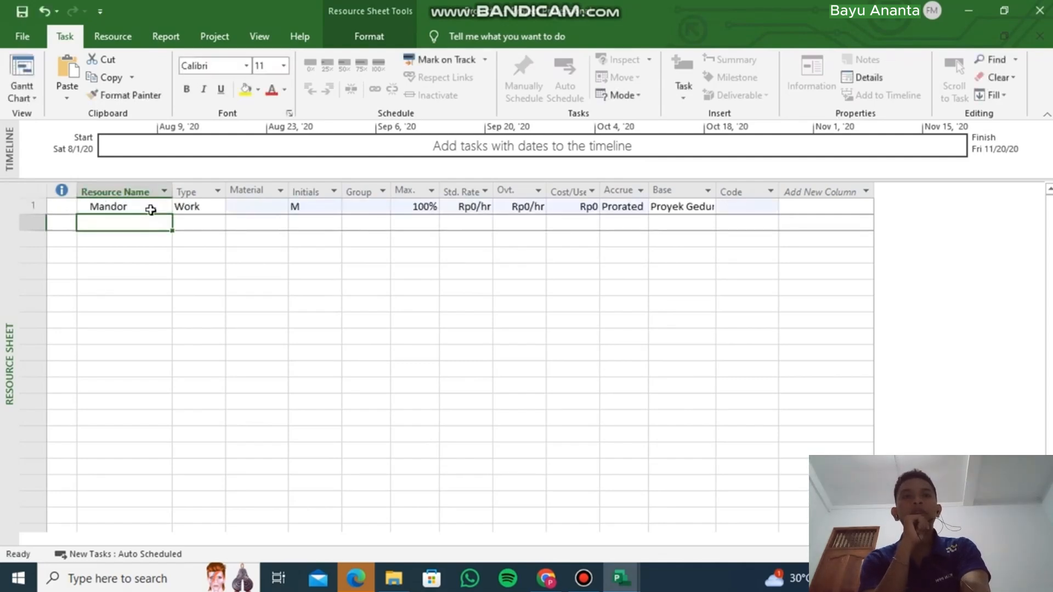
type("Tukang")
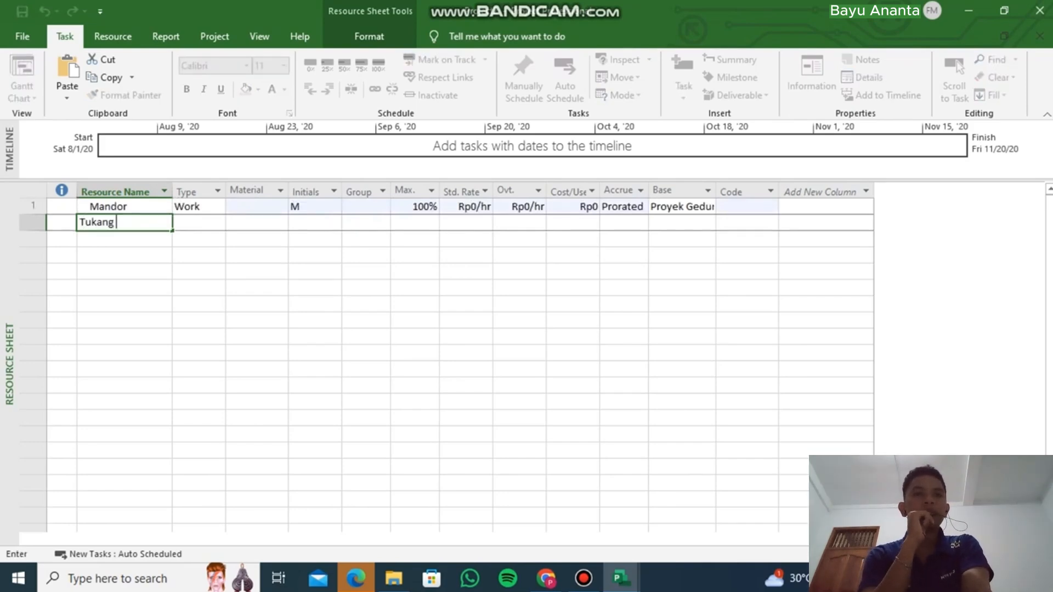
type(" batu")
key("Return")
type("Pek")
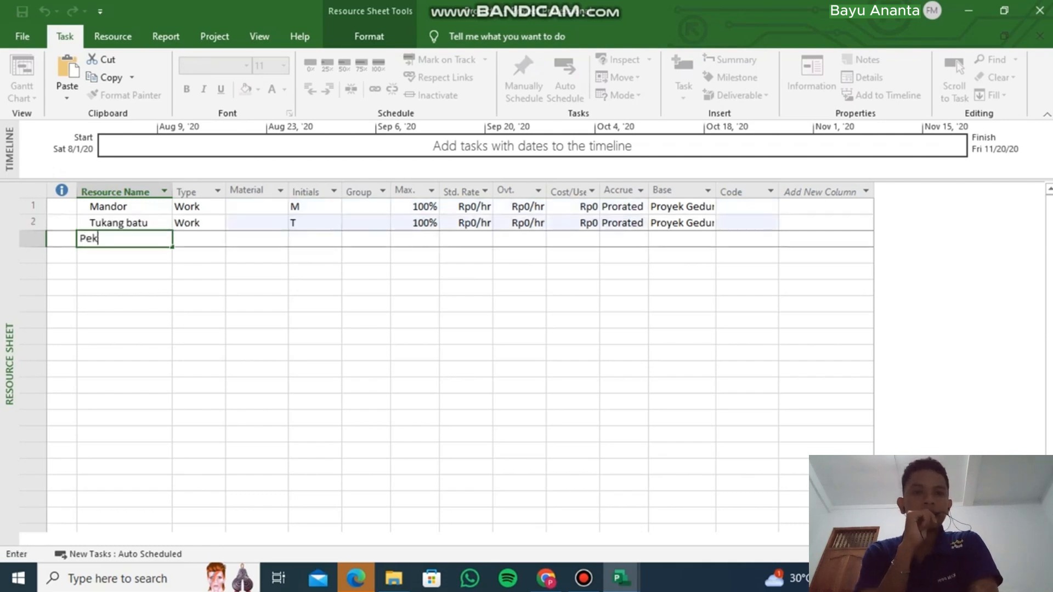
type("erja")
key("Return")
Add the resources "Batu belah", "portland cement", "pasir muntilan" and "batu pecah" below Pekerja.
type("Bat")
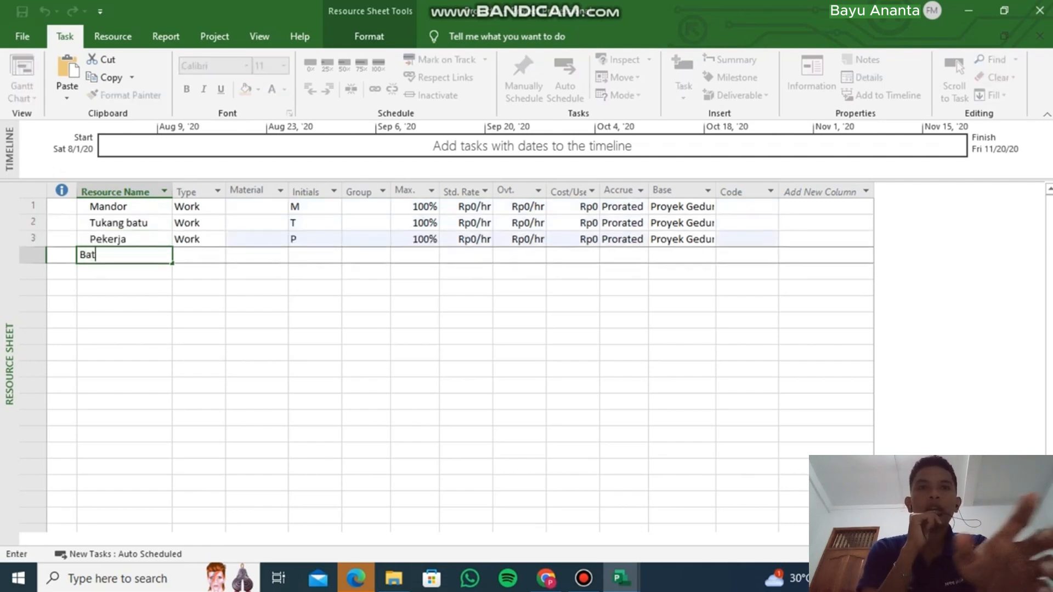
type("u belah")
key("Return")
type("po")
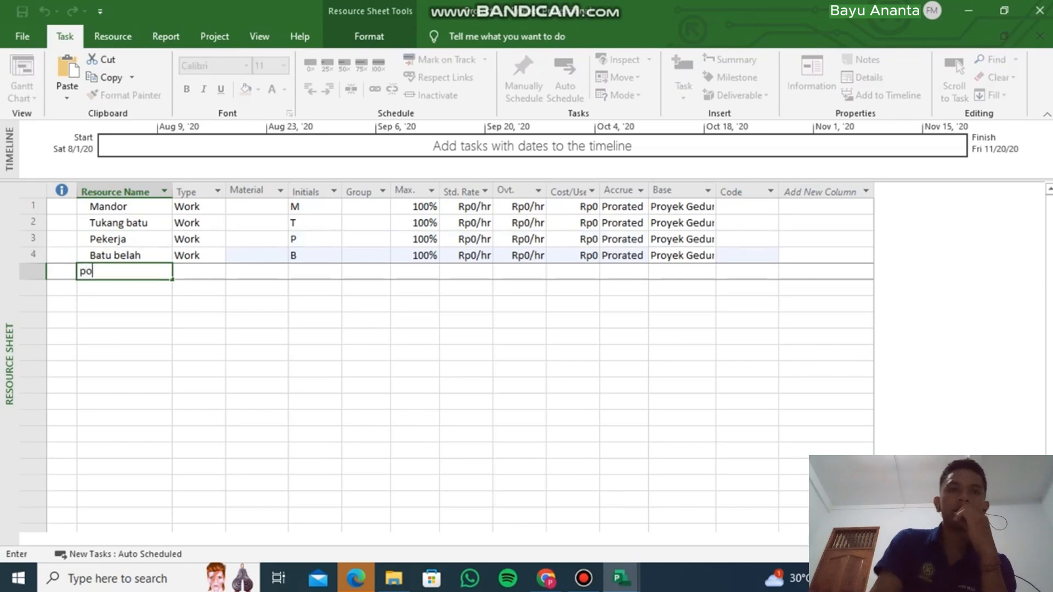
type("rtland cement")
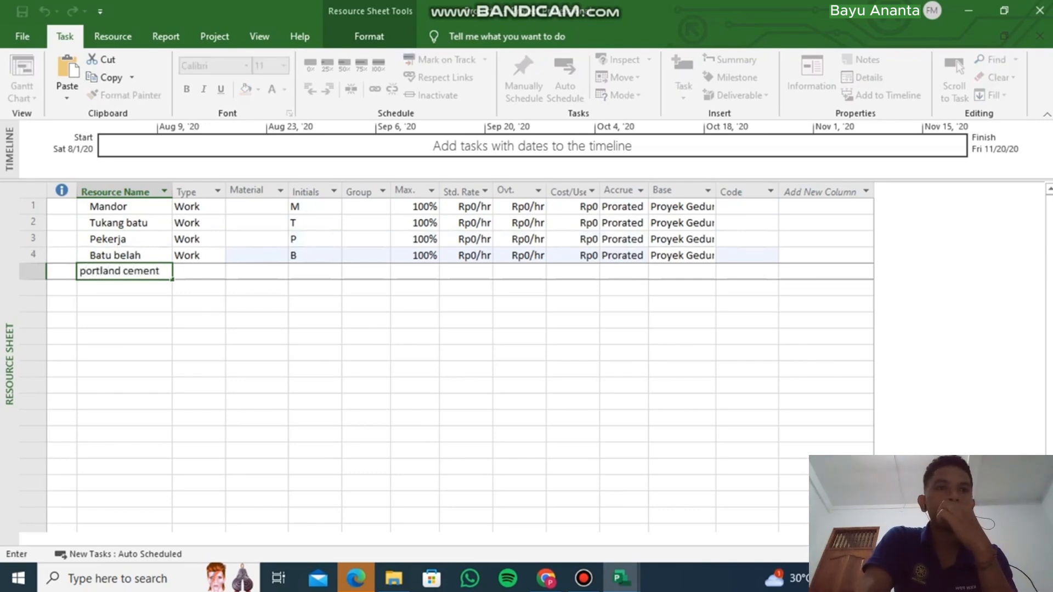
key("Return")
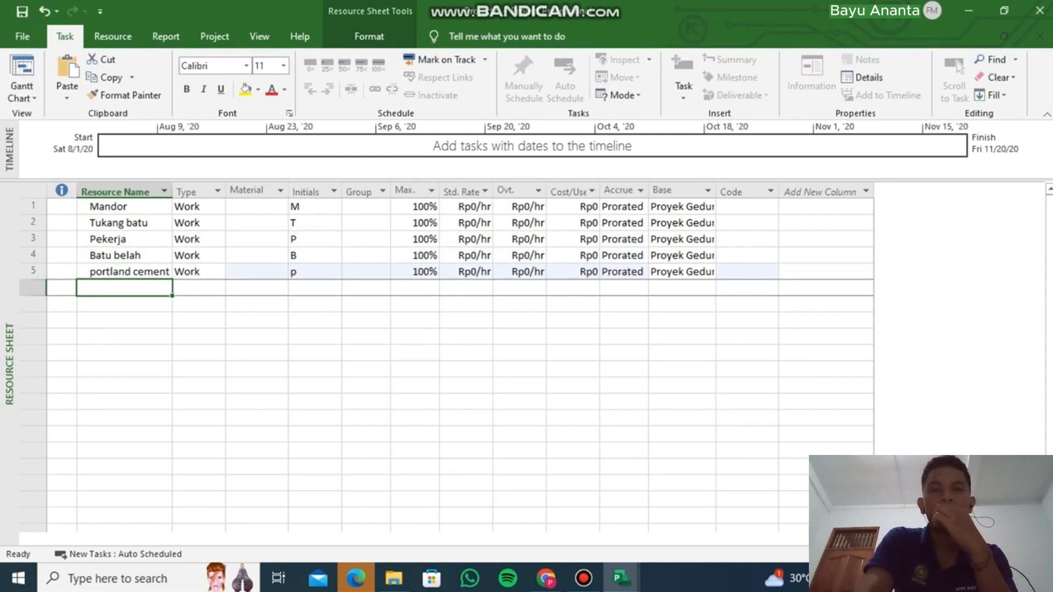
type("pasir muntilan")
key("Return")
type("batu pecah")
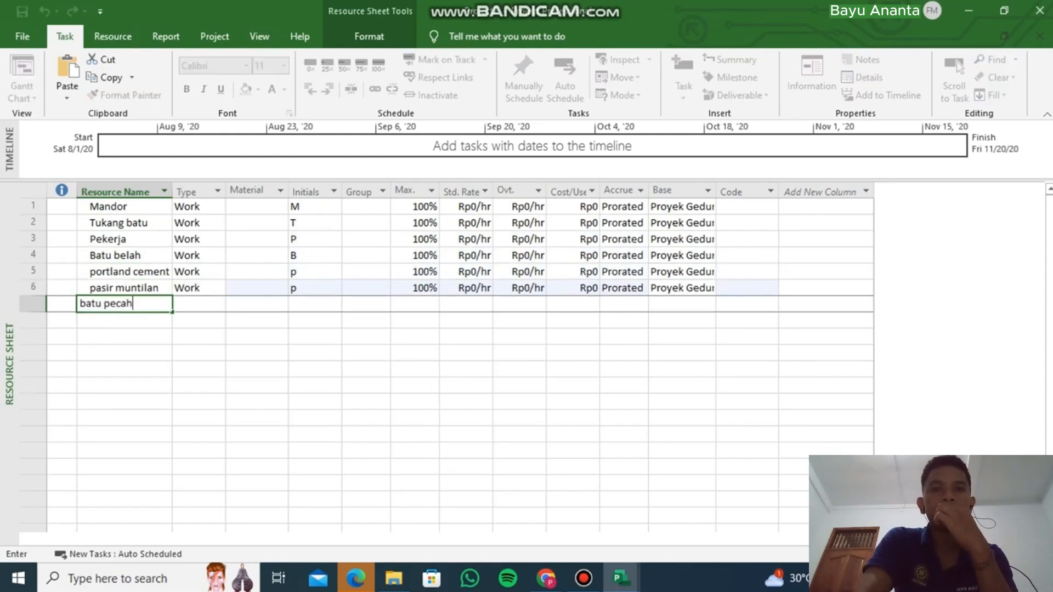
key("Return")
Add the resources "baja tulangan ulir u-32", "kayu sengon" and "bata merah" at the end of the resource list.
type("baj")
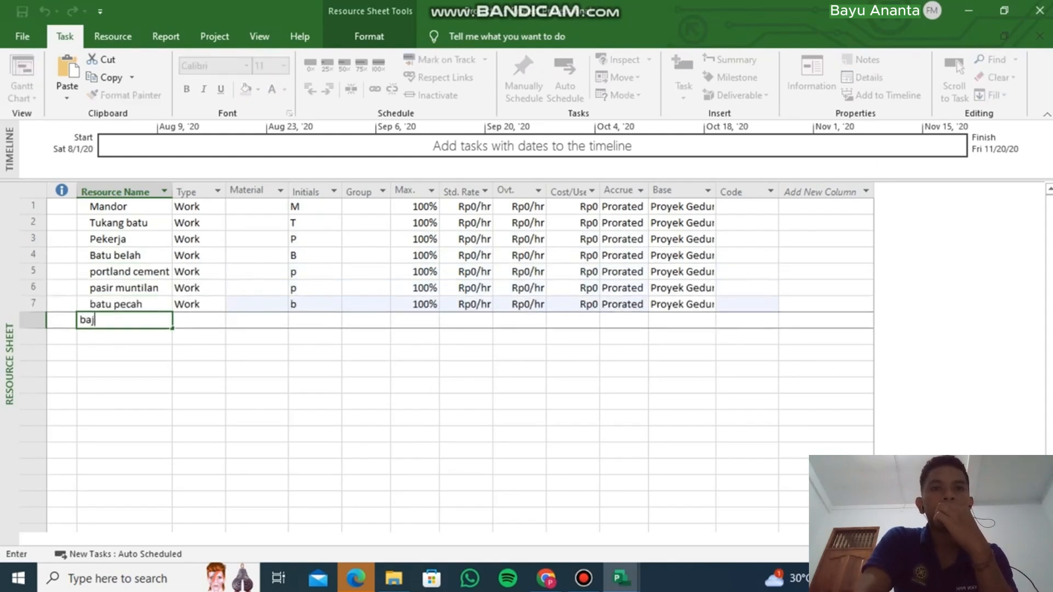
type("a tulangan")
left_click(158, 322)
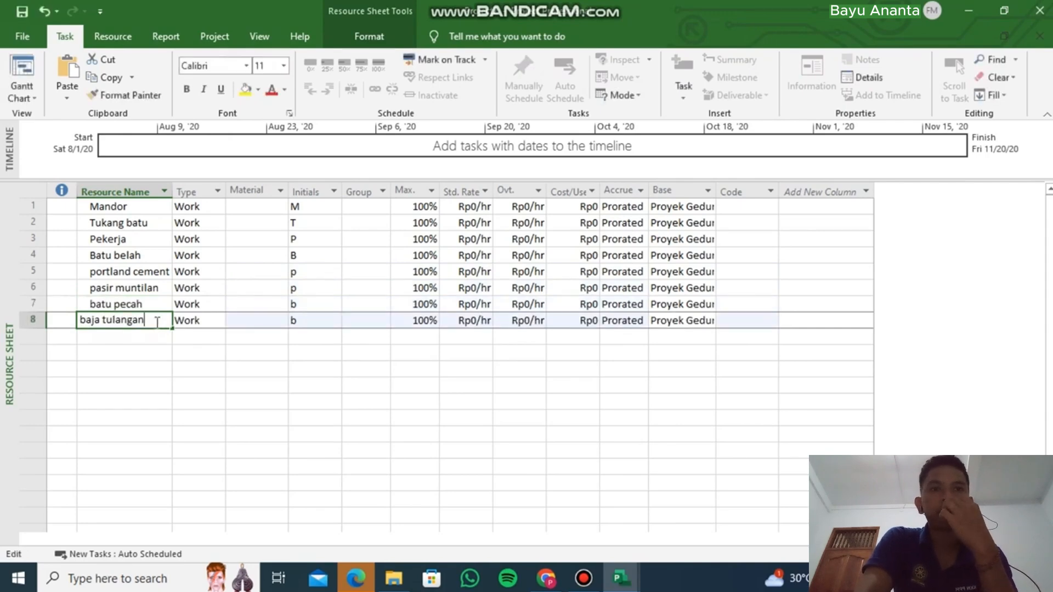
type("ulir")
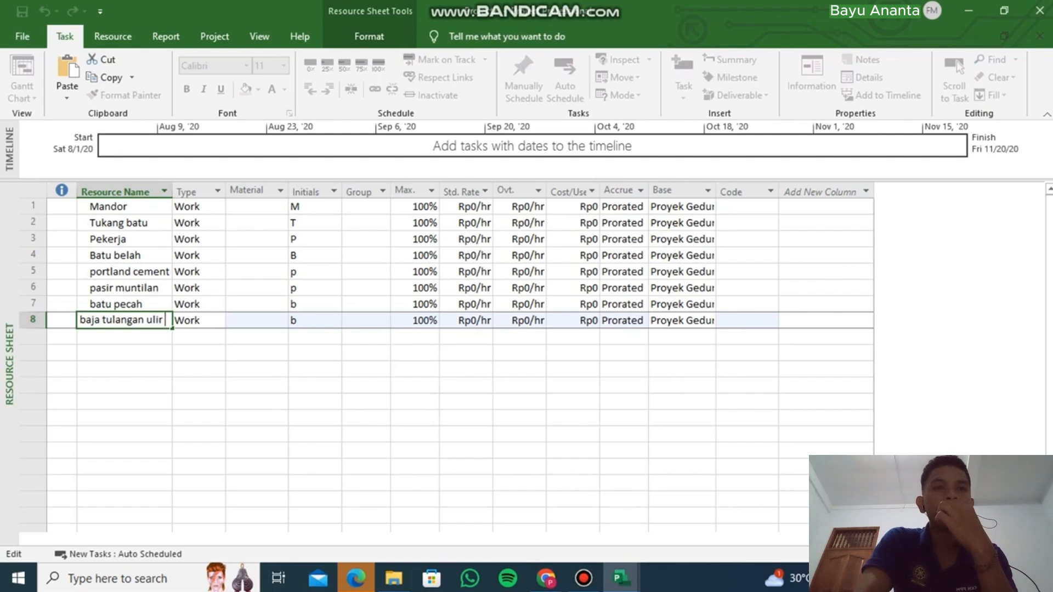
type(" u-32")
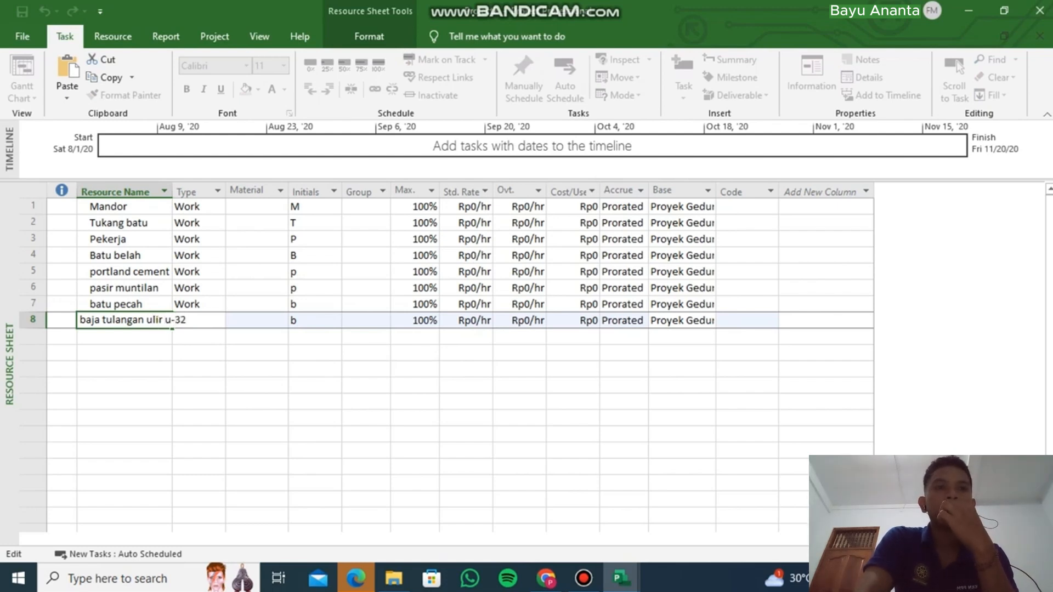
key("Return")
type("kayu sengon")
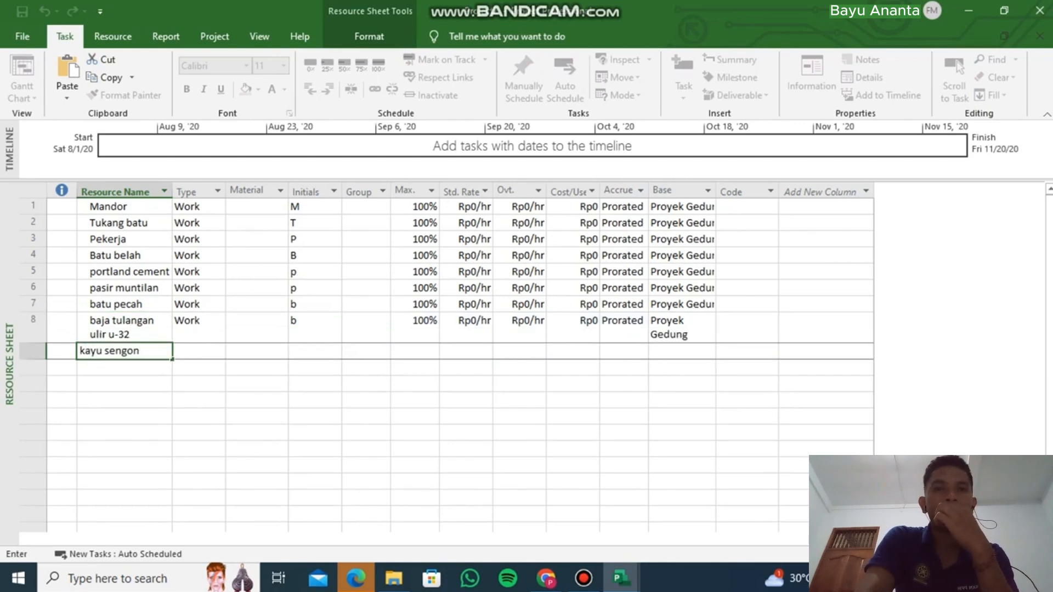
key("Return")
type("bata merah")
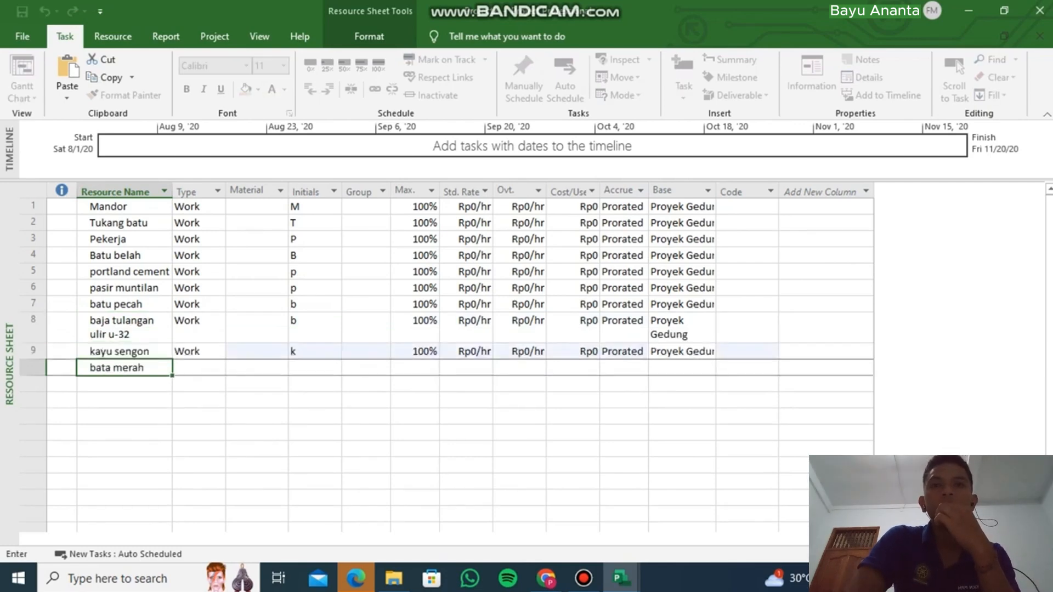
key("Return")
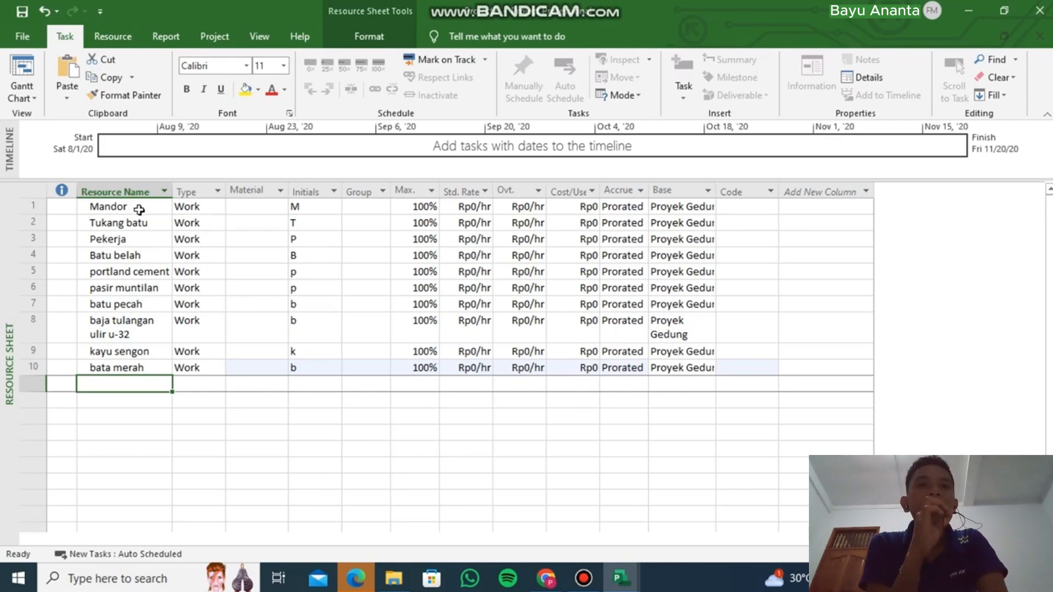
Set the resource type of Batu belah, portland cement and pasir muntilan to Material.
left_click(188, 207)
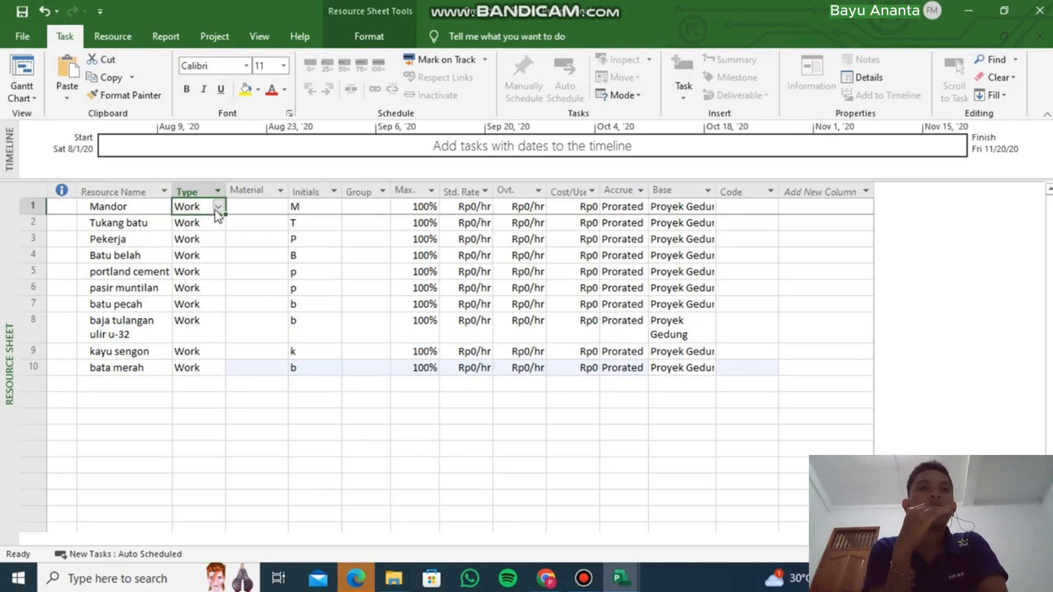
left_click(154, 303)
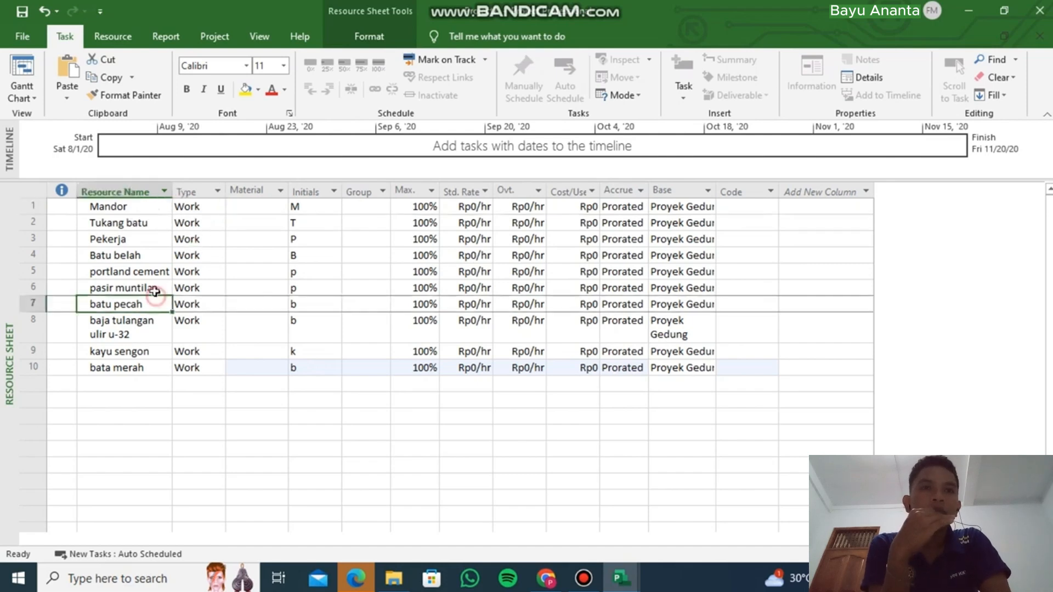
left_click(137, 256)
left_click(222, 259)
left_click(218, 256)
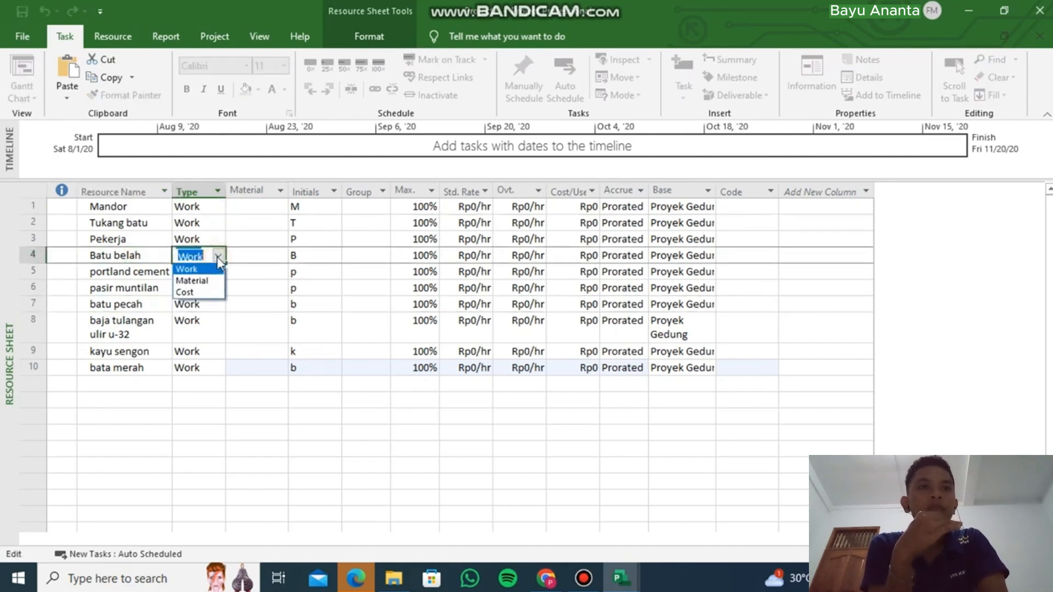
left_click(206, 275)
left_click(214, 272)
left_click(218, 272)
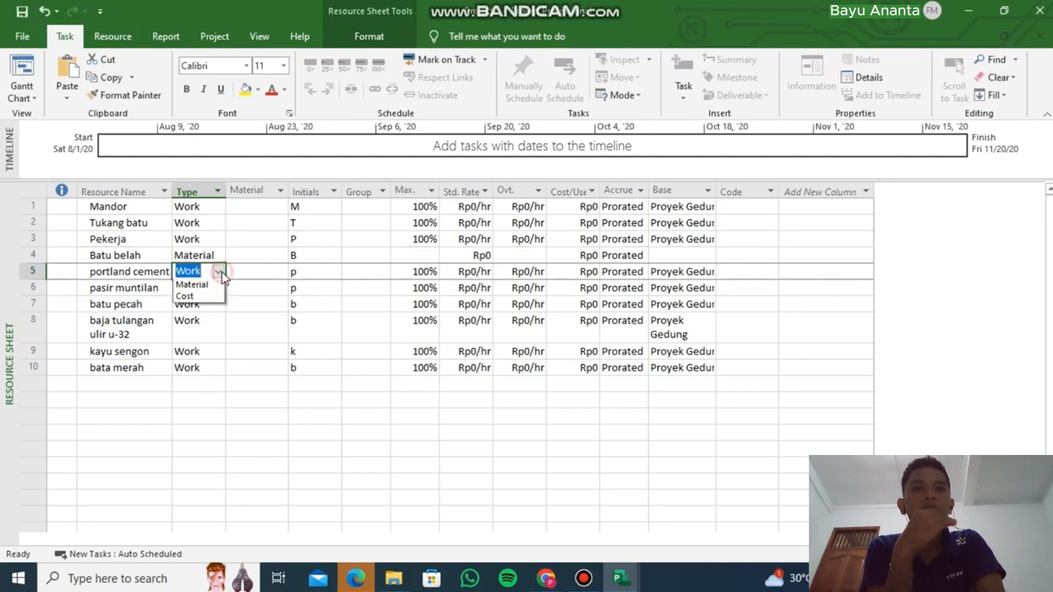
left_click(200, 284)
left_click(210, 287)
left_click(218, 288)
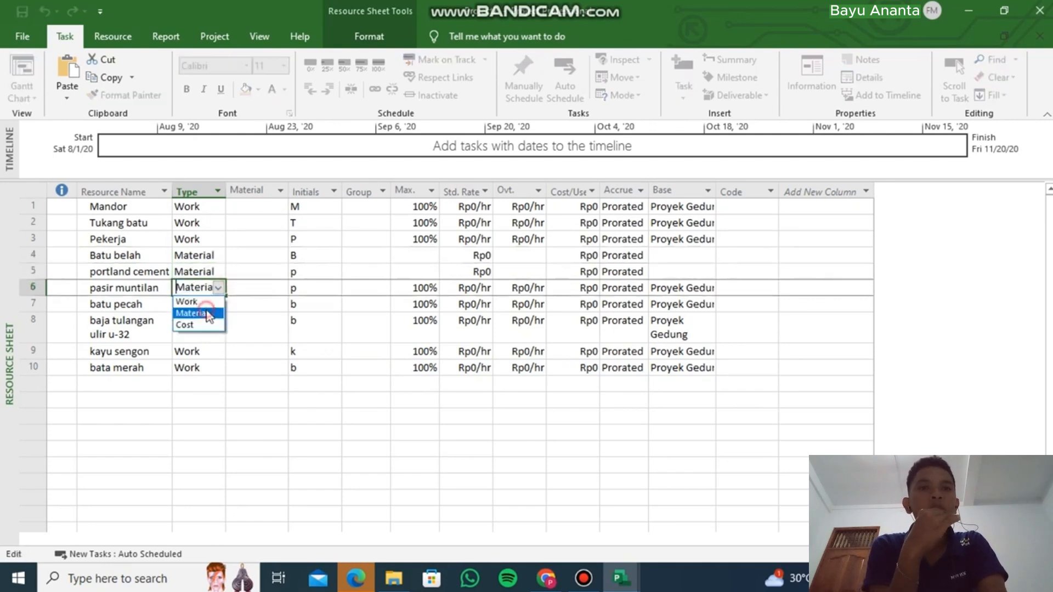
left_click(204, 311)
left_click(463, 271)
Set the resource type of batu pecah, baja tulangan ulir u-32, kayu sengon and bata merah to Material.
left_click(222, 307)
left_click(218, 305)
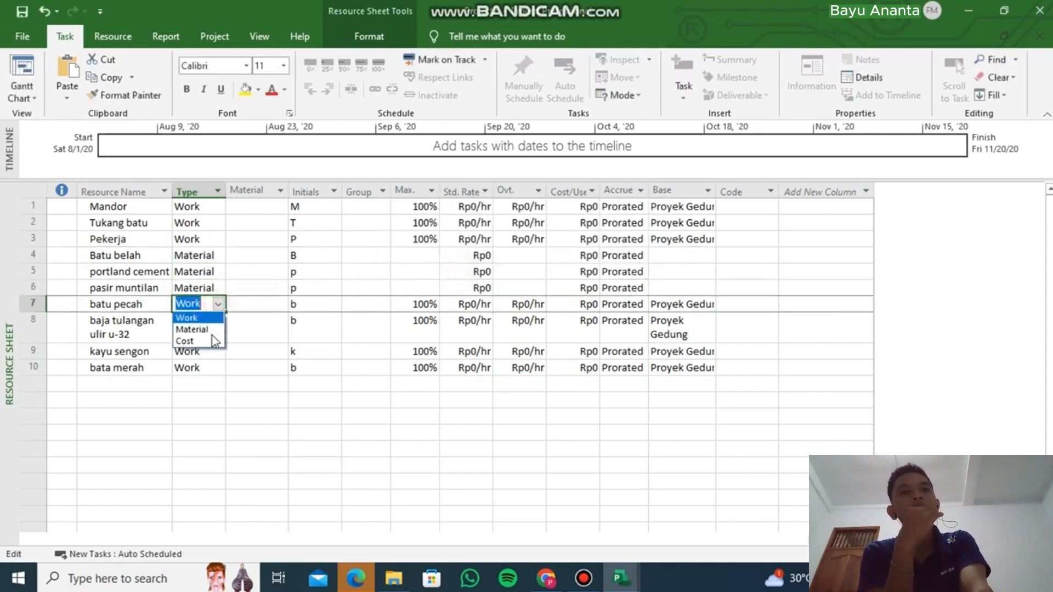
left_click(200, 328)
left_click(215, 329)
left_click(218, 327)
left_click(218, 367)
left_click(201, 351)
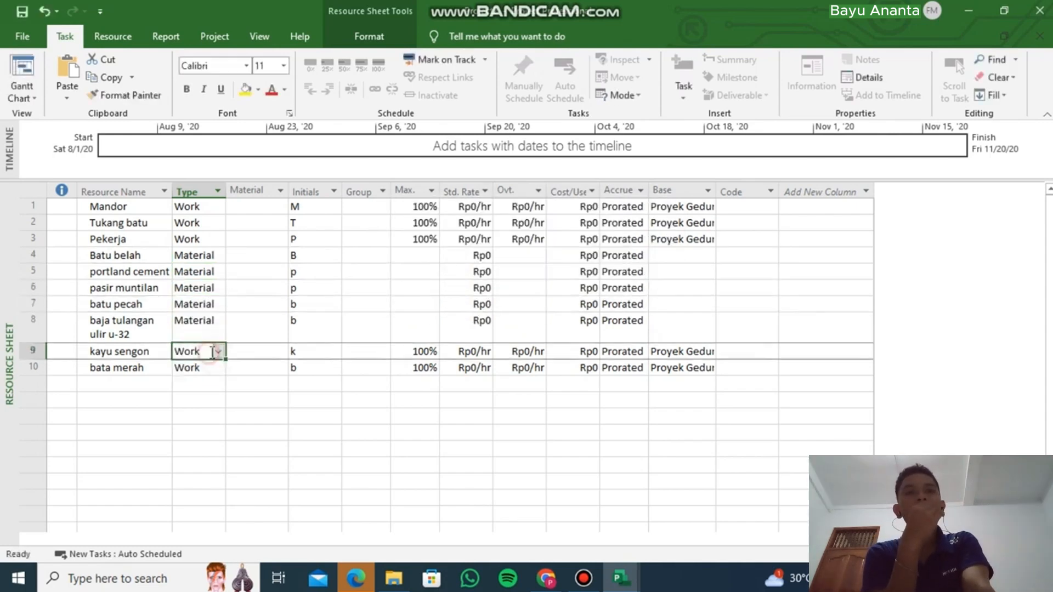
left_click(219, 351)
left_click(209, 373)
left_click(466, 272)
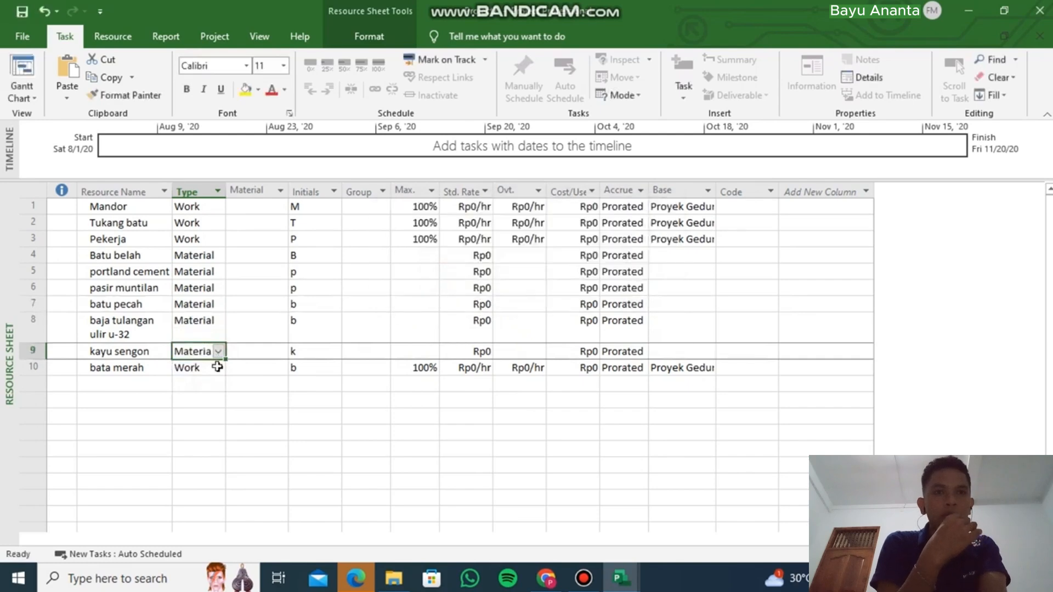
left_click(216, 368)
left_click(218, 368)
left_click(207, 393)
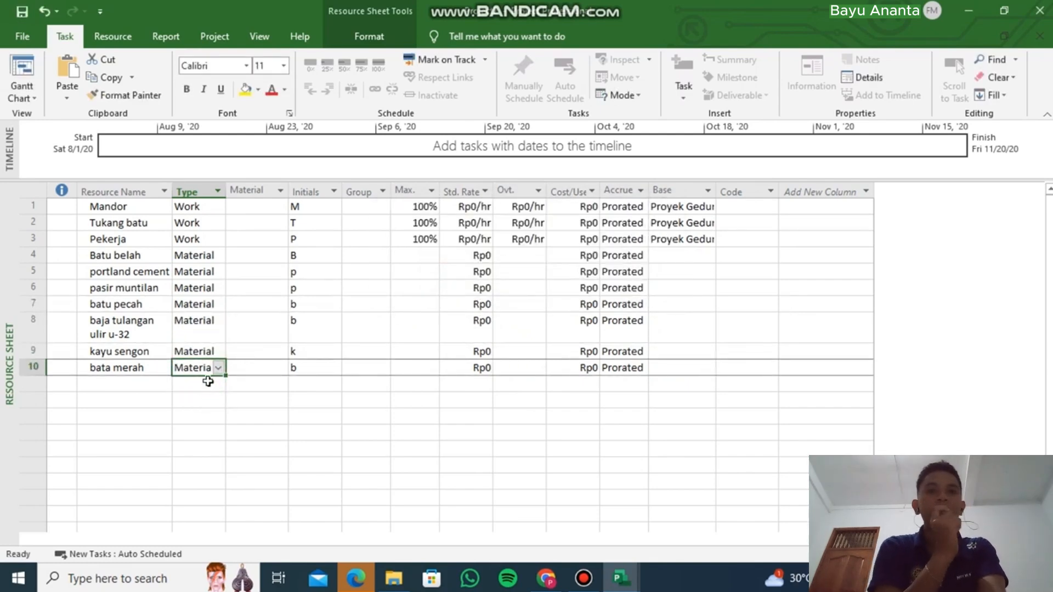
Enter the material units m3 for Batu belah, kg for portland cement, and m3 for pasir muntilan and batu pecah.
left_click(246, 257)
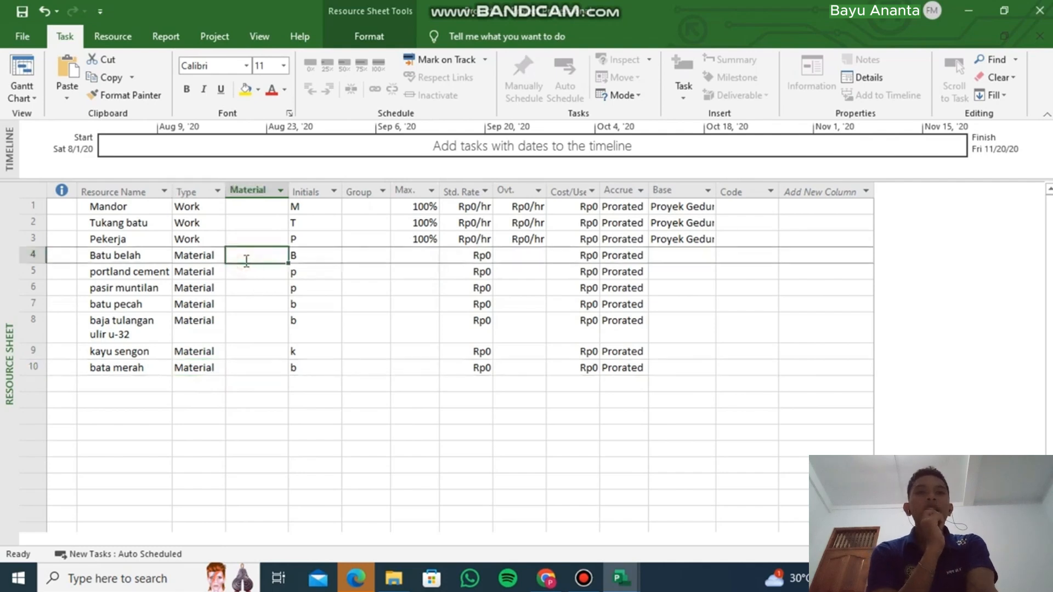
type("m3")
key("Return")
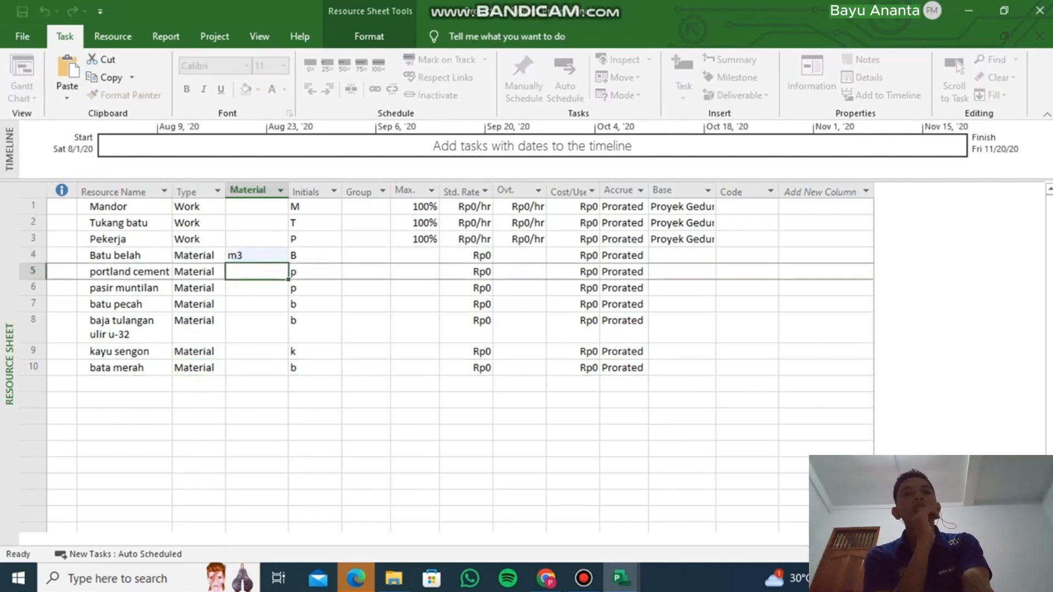
type("kg")
key("Return")
type("m3")
key("Return")
type("m3")
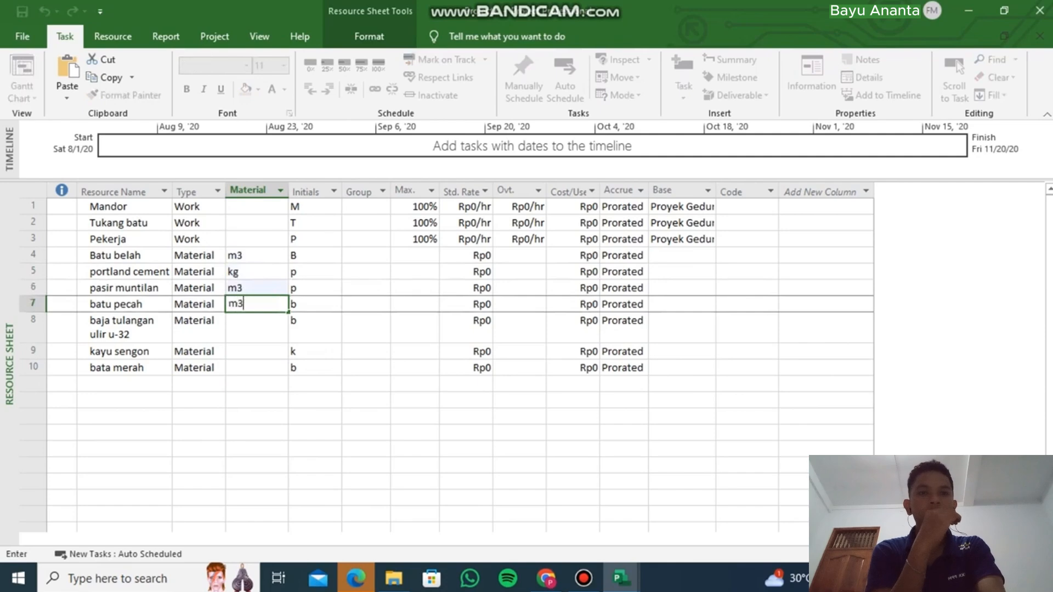
key("Return")
Enter the material units kg for baja tulangan ulir u-32 and m3 for kayu sengon.
type("kg")
key("Return")
type("m3")
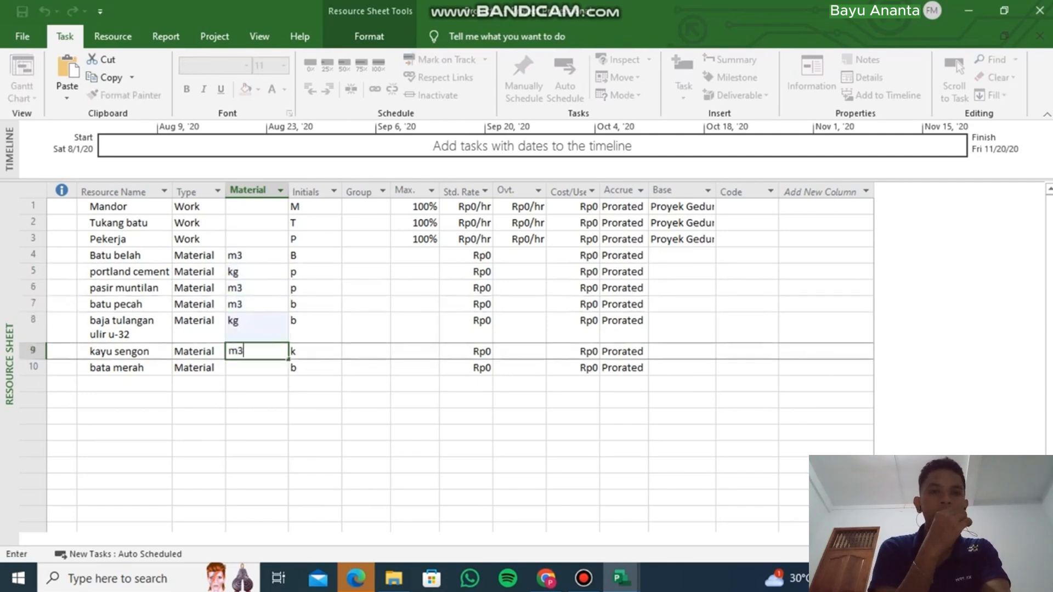
key("Return")
type("buah")
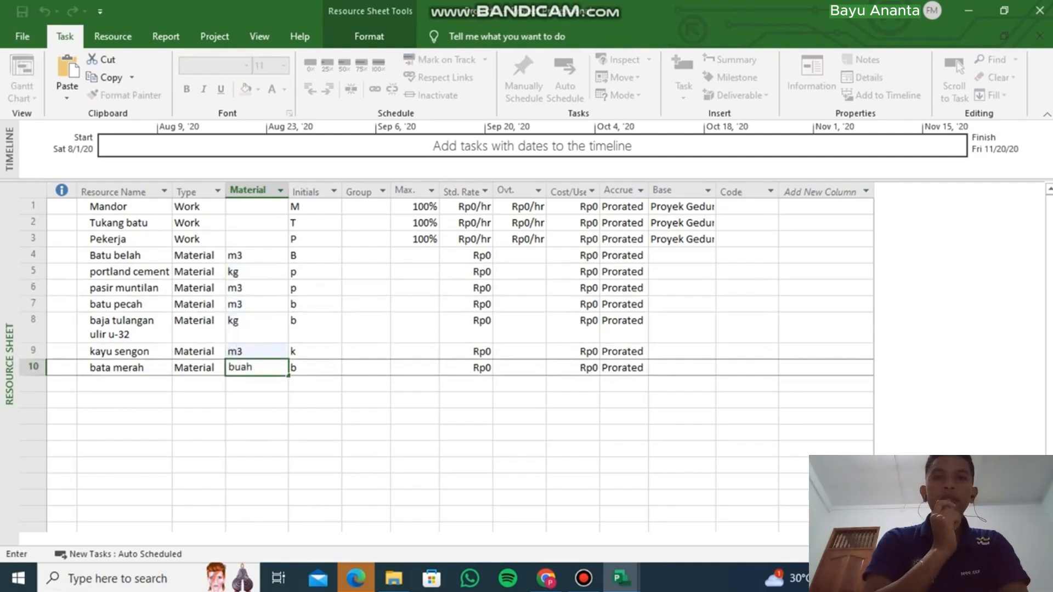
key("Escape")
left_click(367, 418)
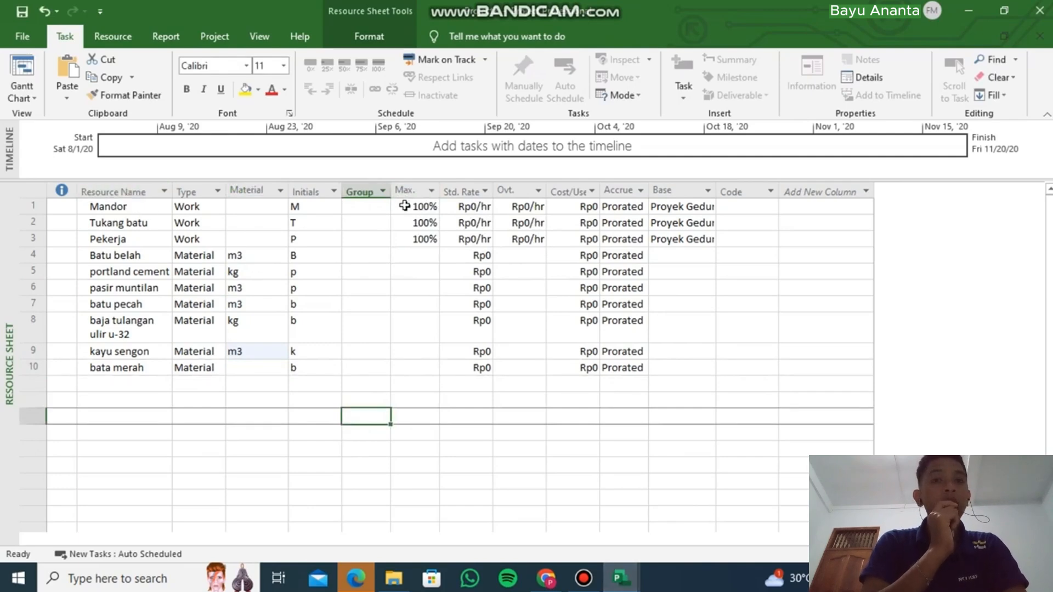
Set the maximum units of the resource Mandor to 200%.
left_click(433, 207)
left_click(433, 204)
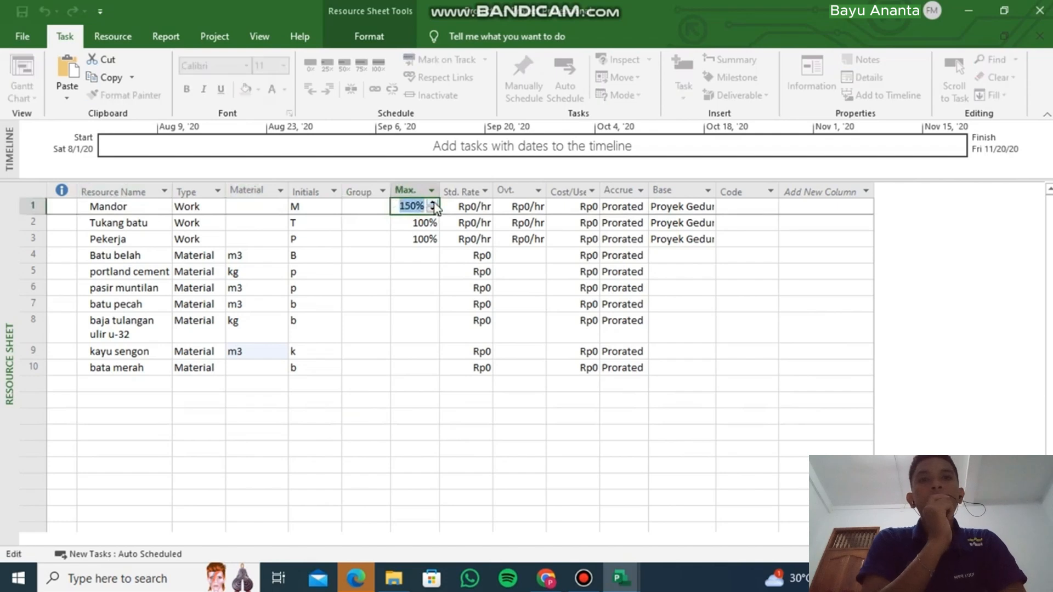
left_click(433, 204)
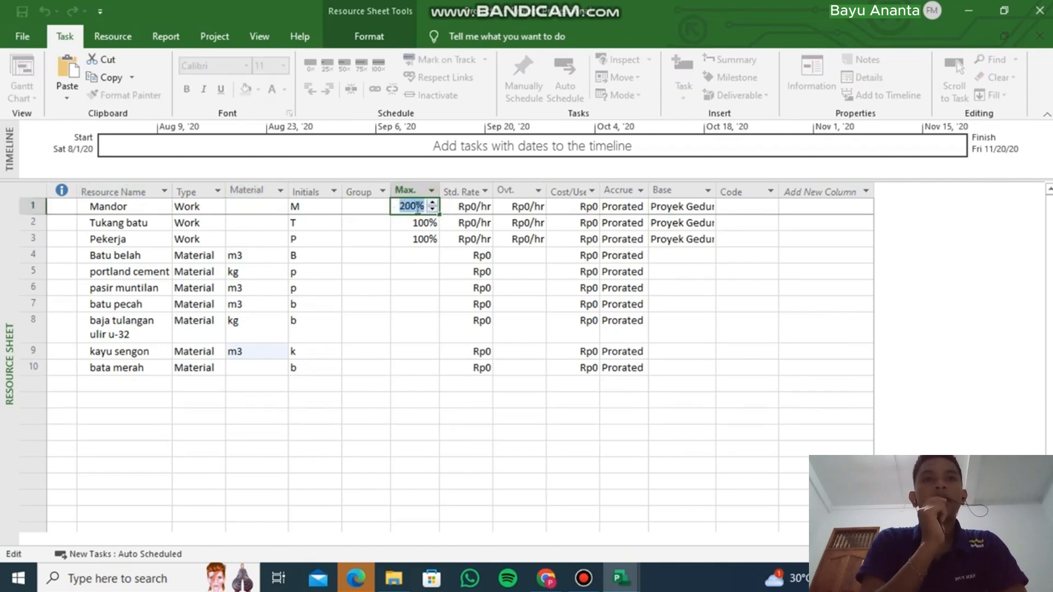
left_click(419, 224)
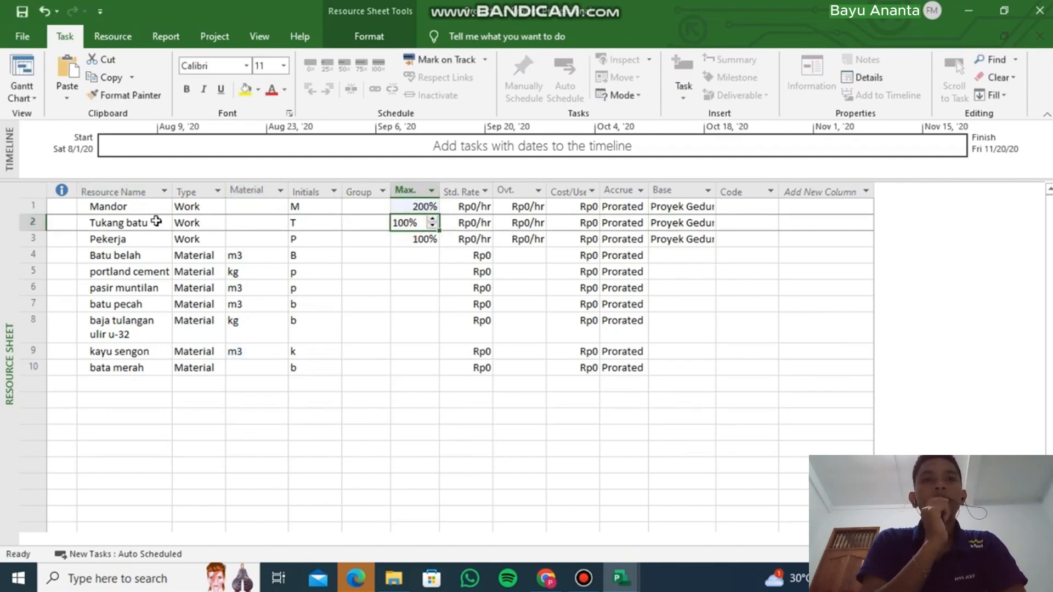
Set the maximum units of the resource Tukang batu to 700%.
left_click(433, 219)
left_click(432, 220)
left_click(432, 220)
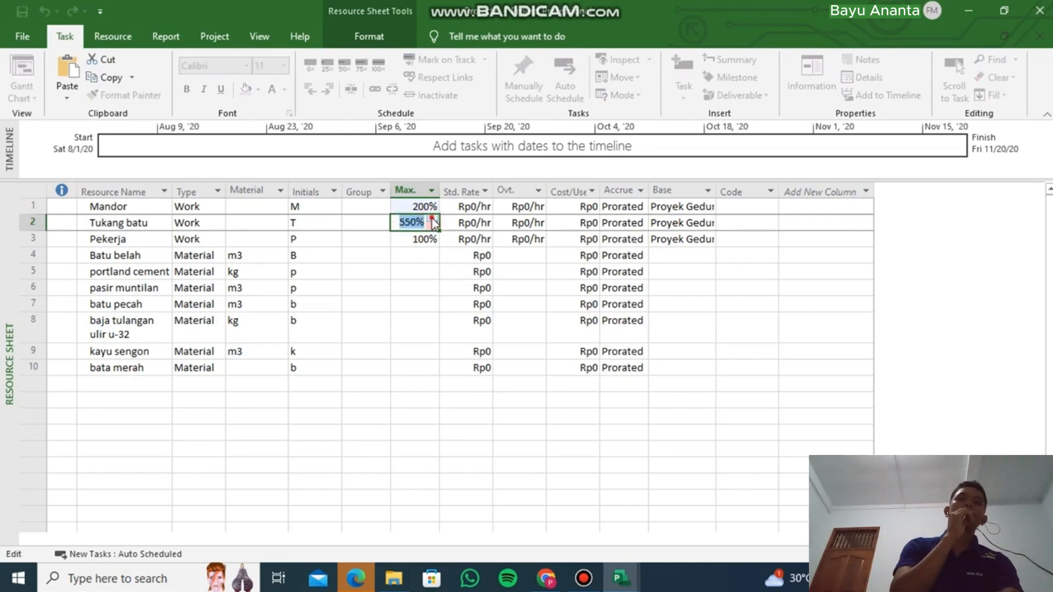
left_click(432, 219)
Set the maximum units of the resource Pekerja to 1,500%.
left_click(423, 239)
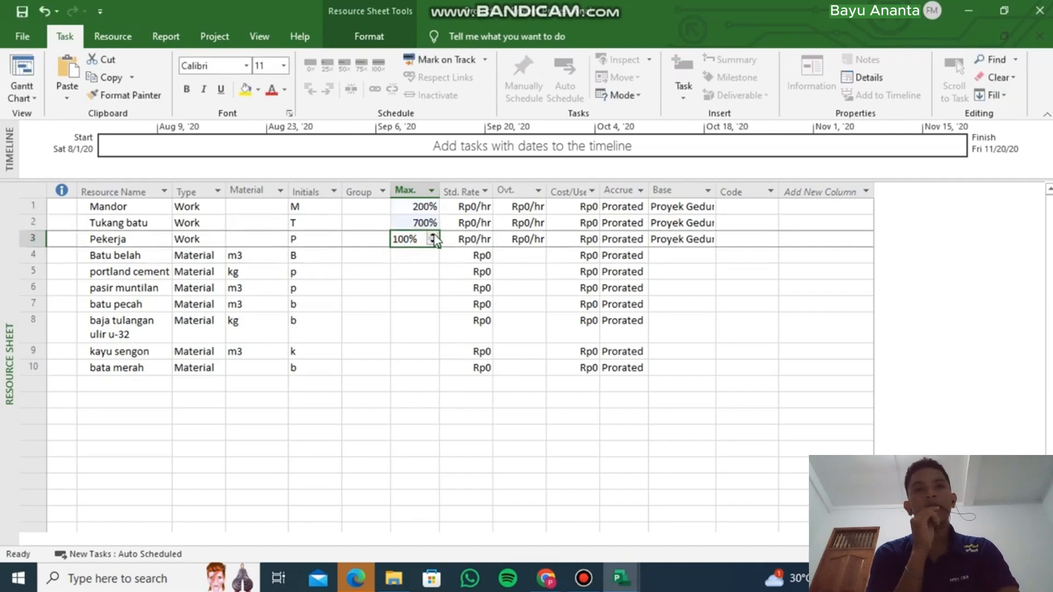
left_click(433, 235)
left_click(433, 236)
left_click(433, 236)
left_click(433, 236)
left_click(433, 236)
left_click(433, 235)
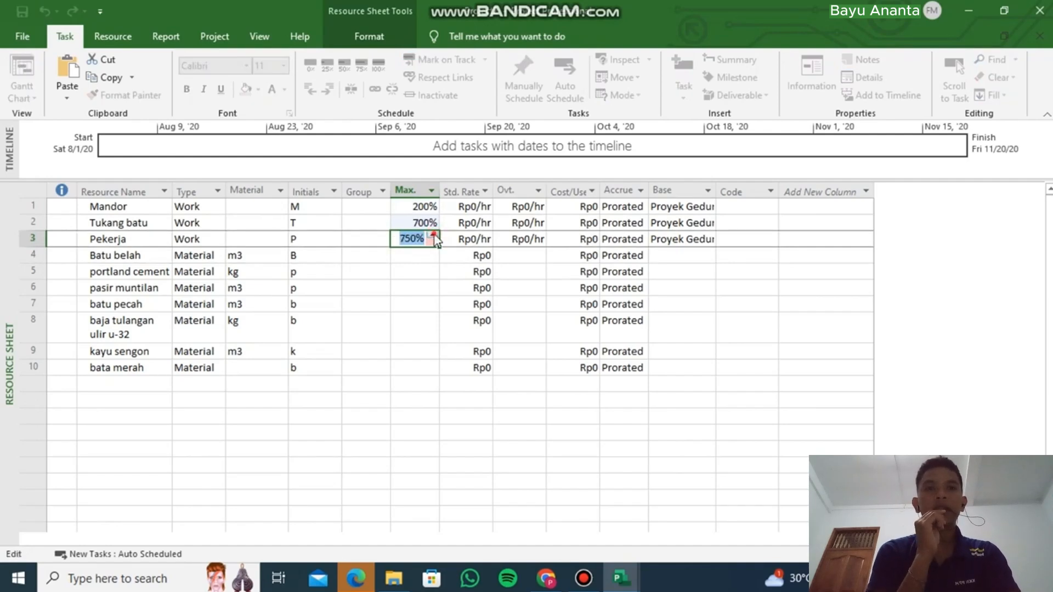
left_click(433, 236)
left_click(433, 236)
left_click(433, 236)
left_click(433, 236)
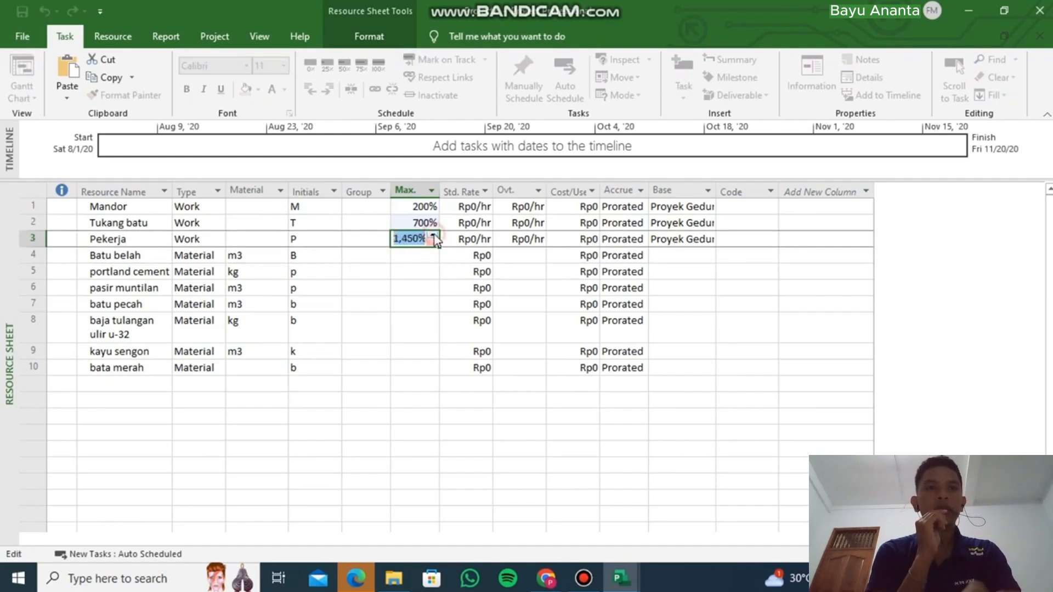
left_click(428, 272)
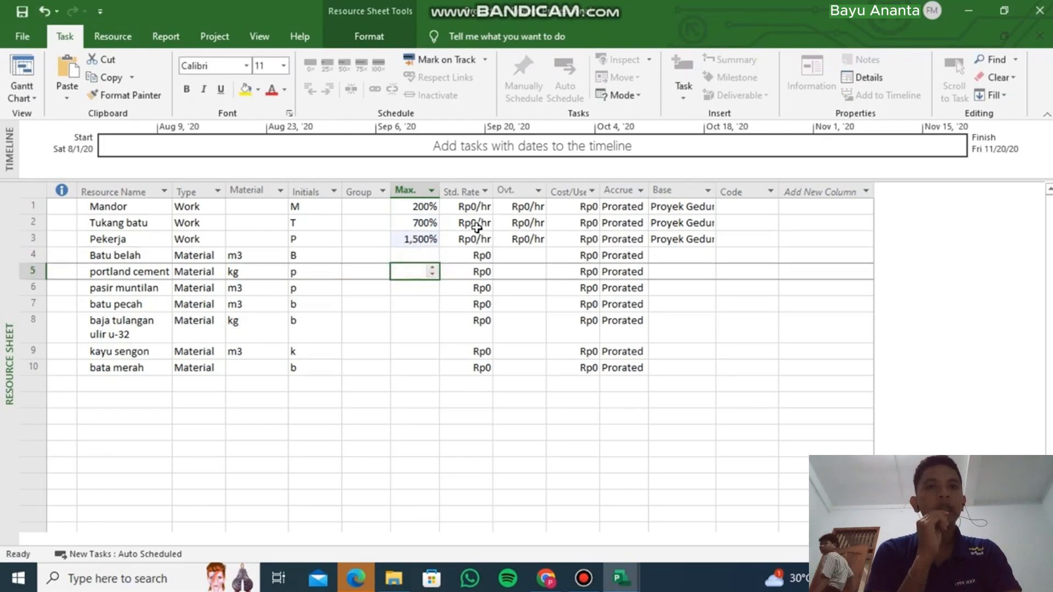
left_click(475, 206)
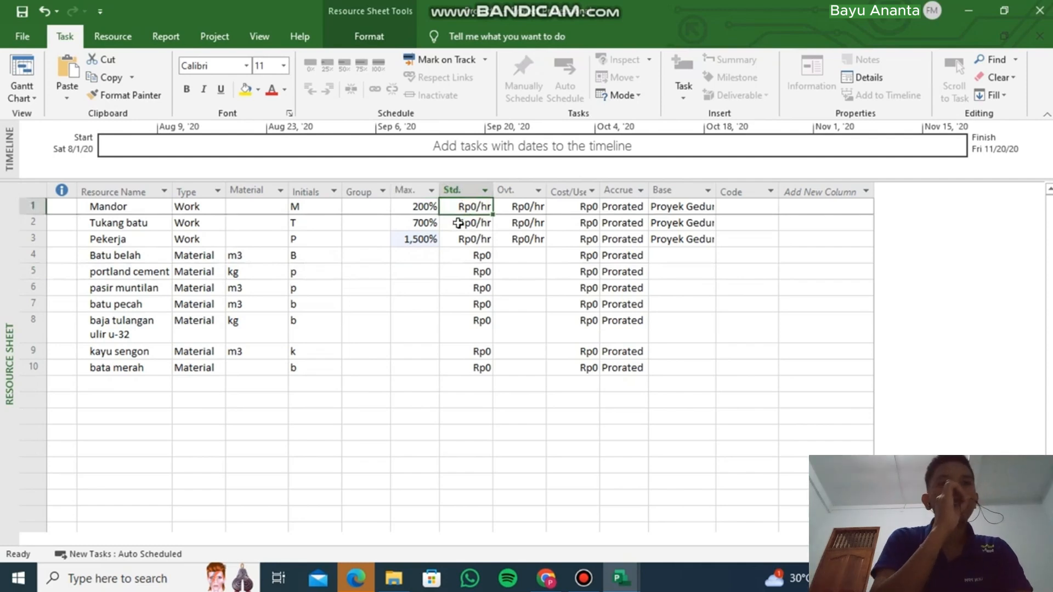
left_click(478, 207)
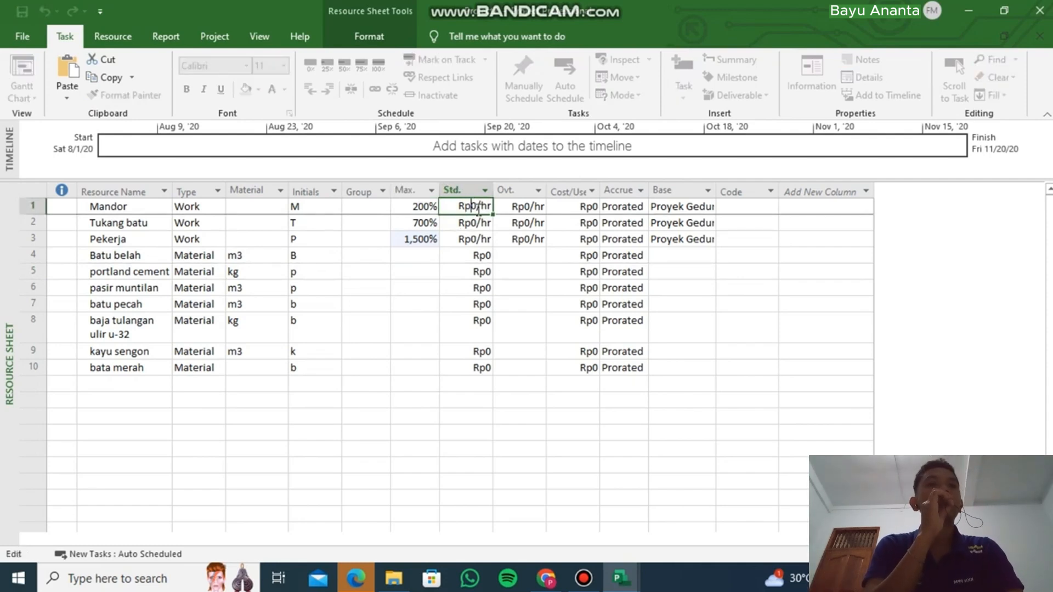
type("15")
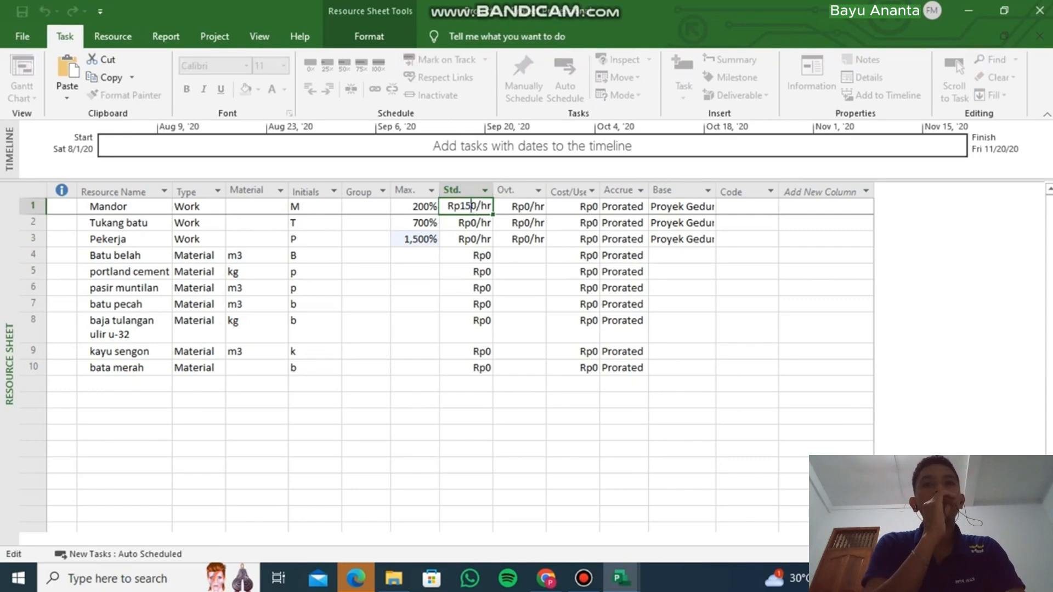
left_click(488, 277)
Set the standard rate of Mandor to Rp15,000/hr.
left_click(480, 213)
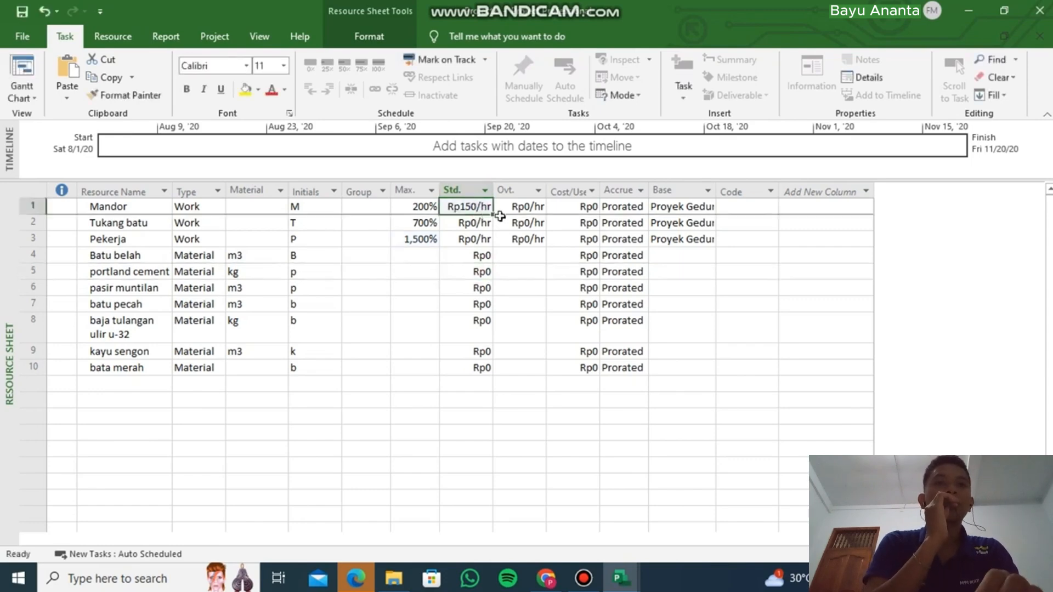
type("15,000")
key("Return")
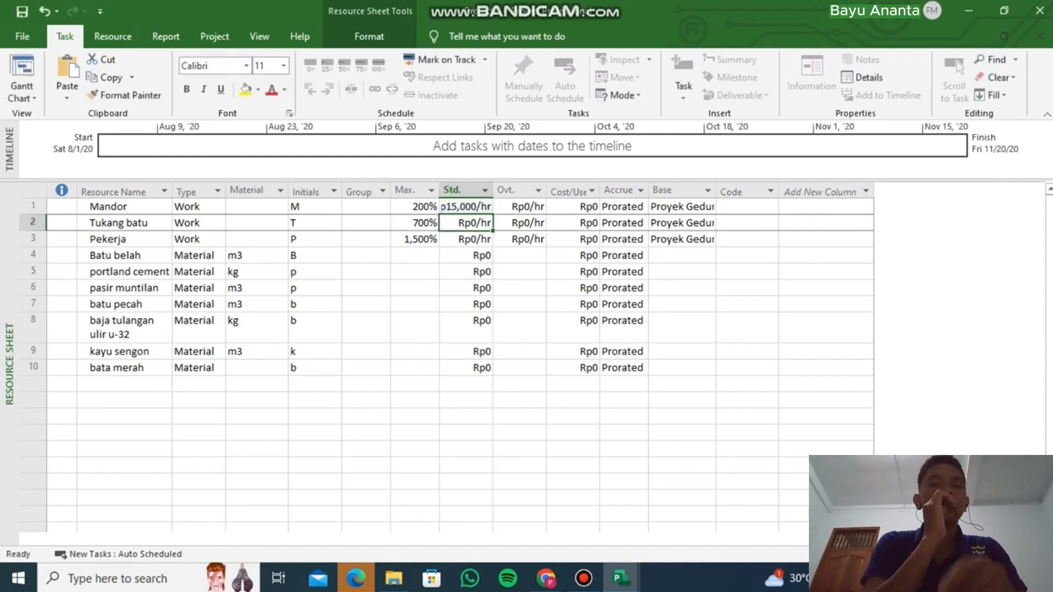
Widen the Std. Rate column and set the hourly rates of Tukang batu to Rp13,000 and Pekerja to Rp12,000.
left_click_drag(495, 187, 503, 187)
left_click(472, 223)
type("13000")
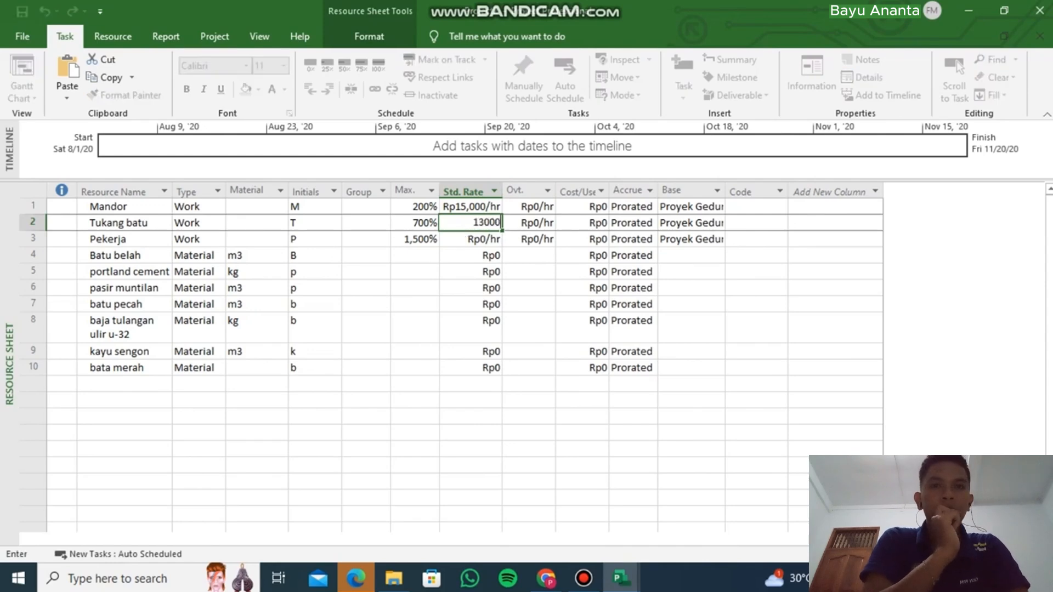
key("Return")
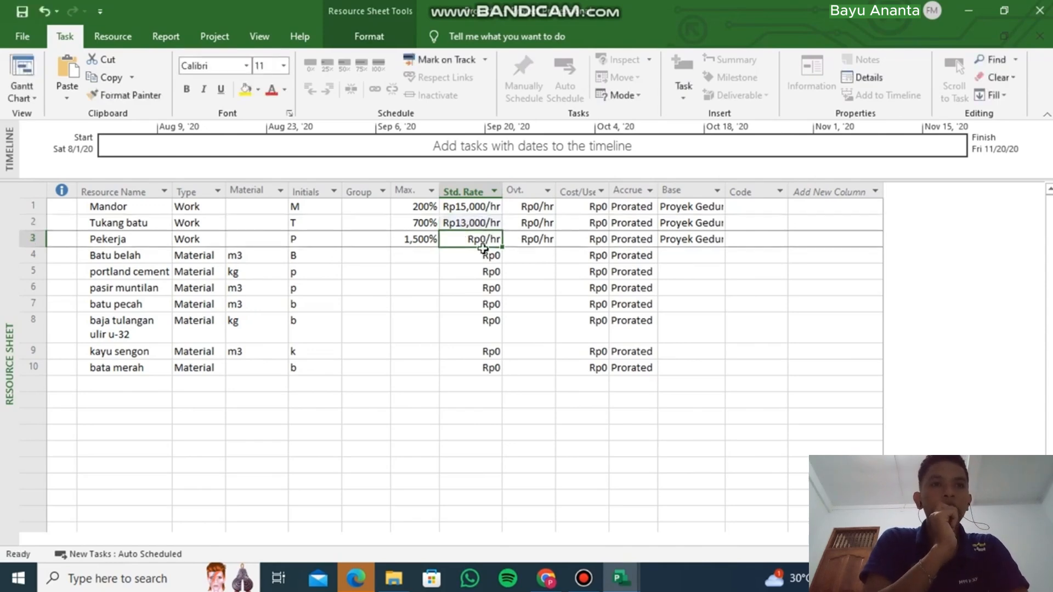
type("12000")
key("Return")
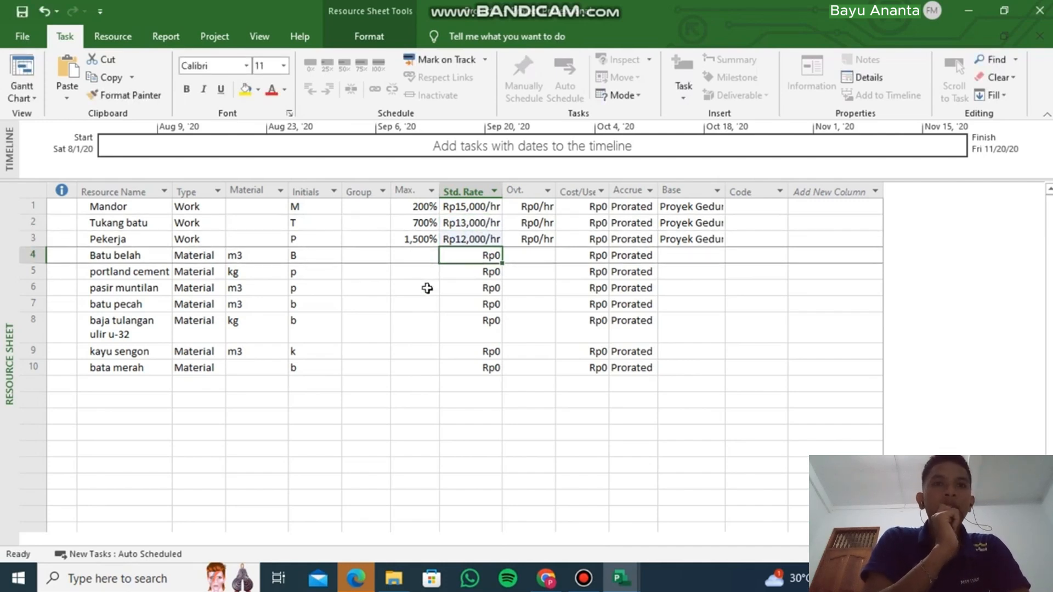
Enter the standard rates 493,710 for Batu belah, 1,025 for portland cement, 305,178 for pasir muntilan, 329,896 for batu pecah and 10,564 for baja tulangan ulir u-32.
type("49")
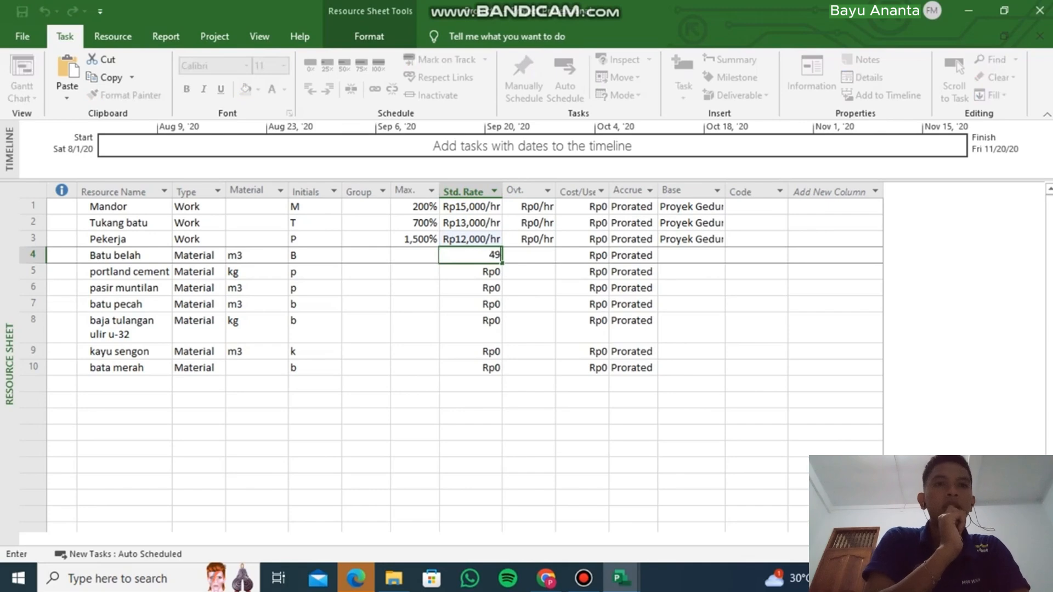
type("3,710")
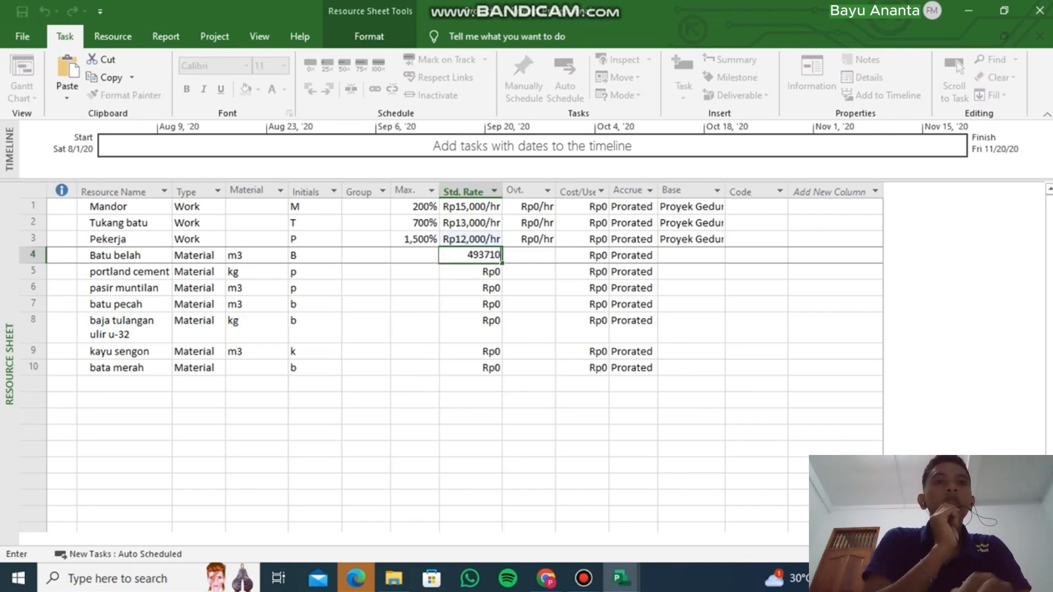
key("Return")
Enter the standard rates 1,326,444 for kayu sengon and 615 for bata merah.
type("1,3")
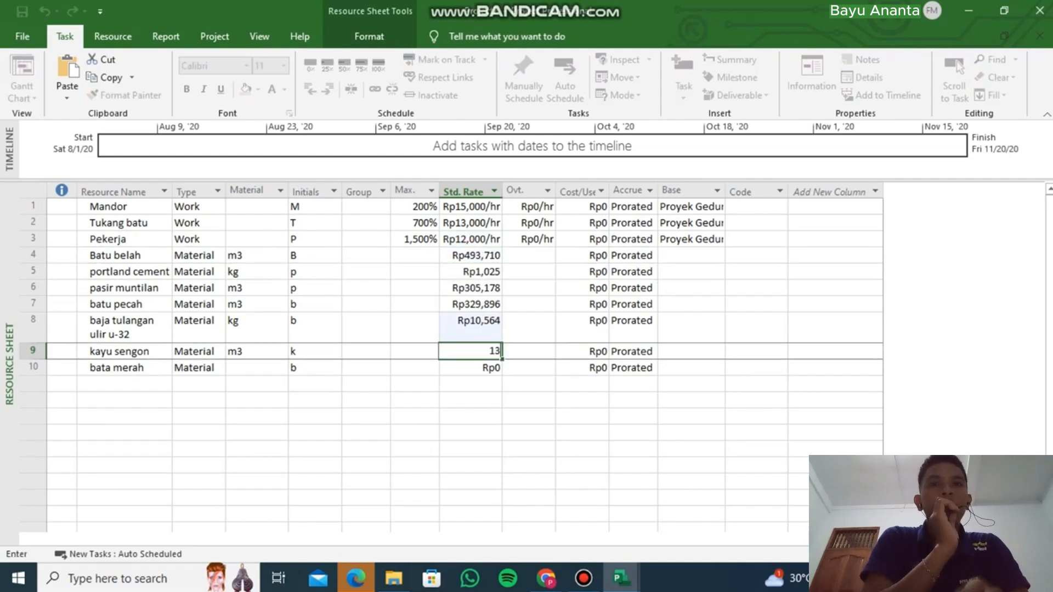
type("26,444")
key("Return")
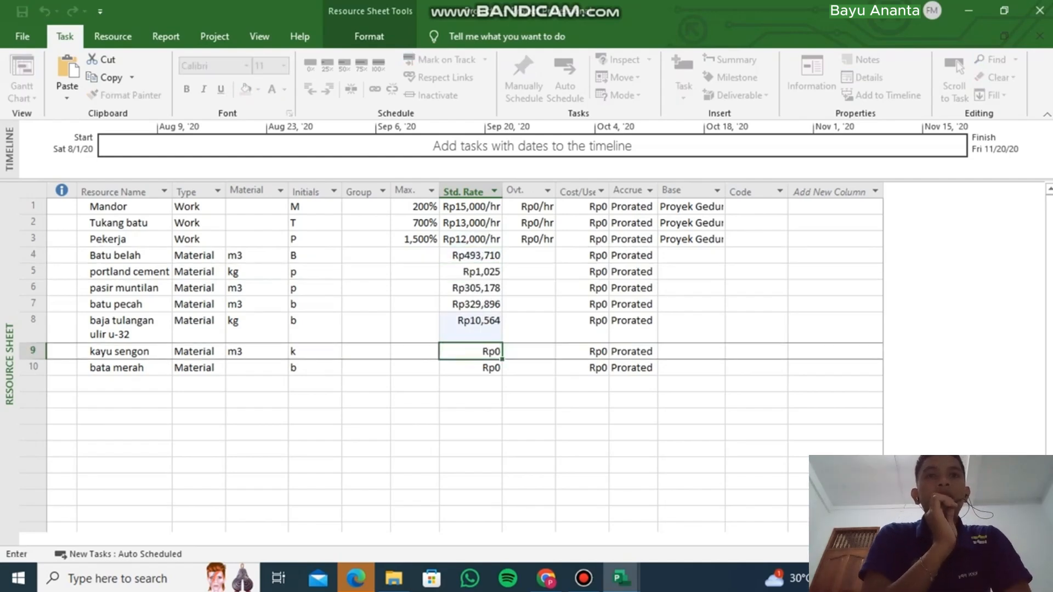
type("615")
key("Return")
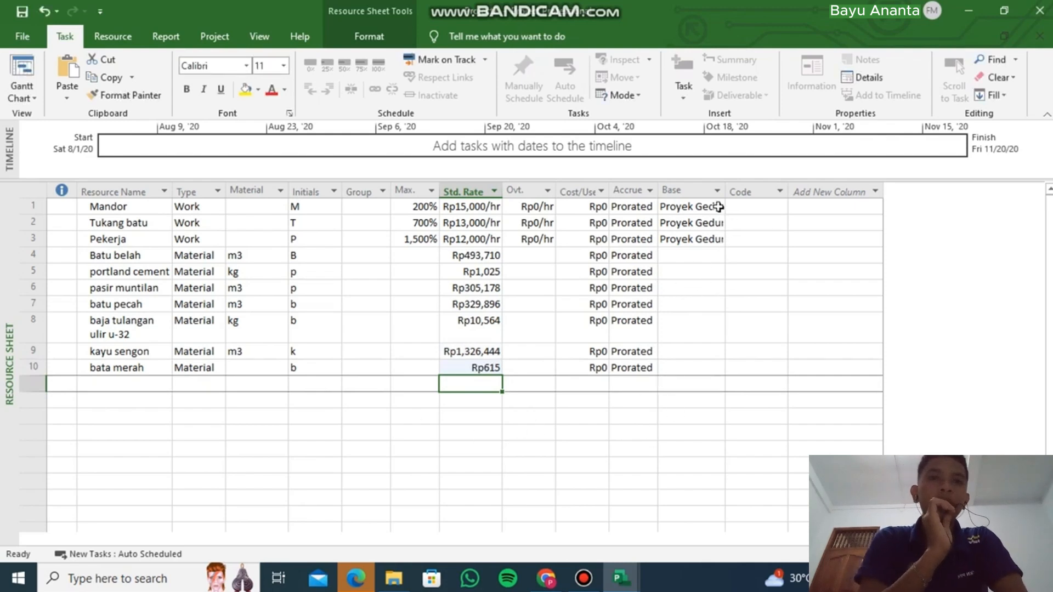
Switch to the Gantt Chart view and widen the task table to reveal the Resource Names column.
left_click(23, 70)
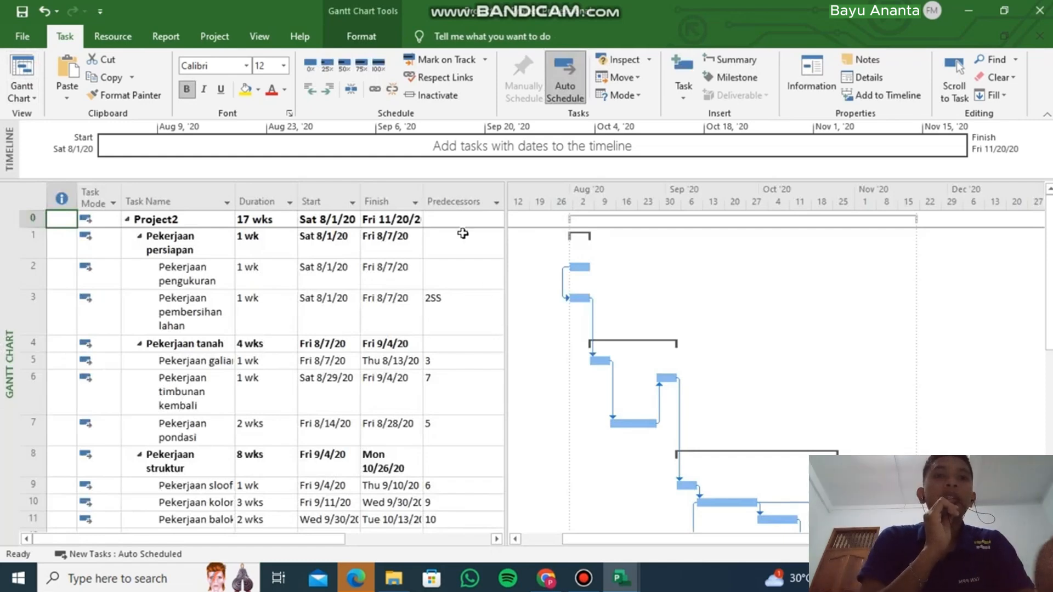
left_click_drag(505, 188, 587, 181)
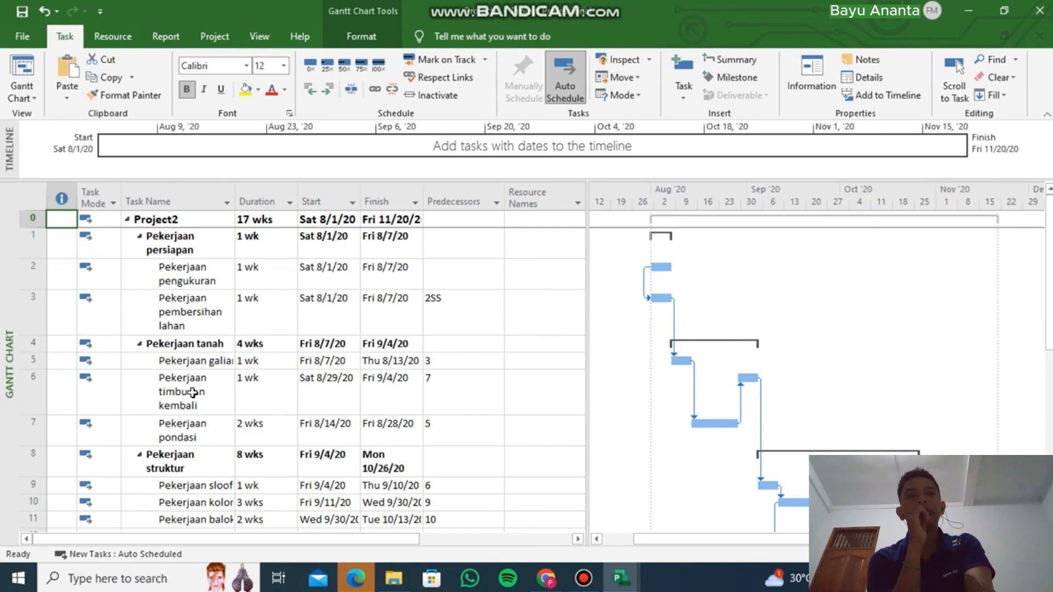
Assign the resources Mandor, Tukang batu and Pekerja to the task Pekerjaan galian through its task information.
left_click(186, 362)
right_click(186, 362)
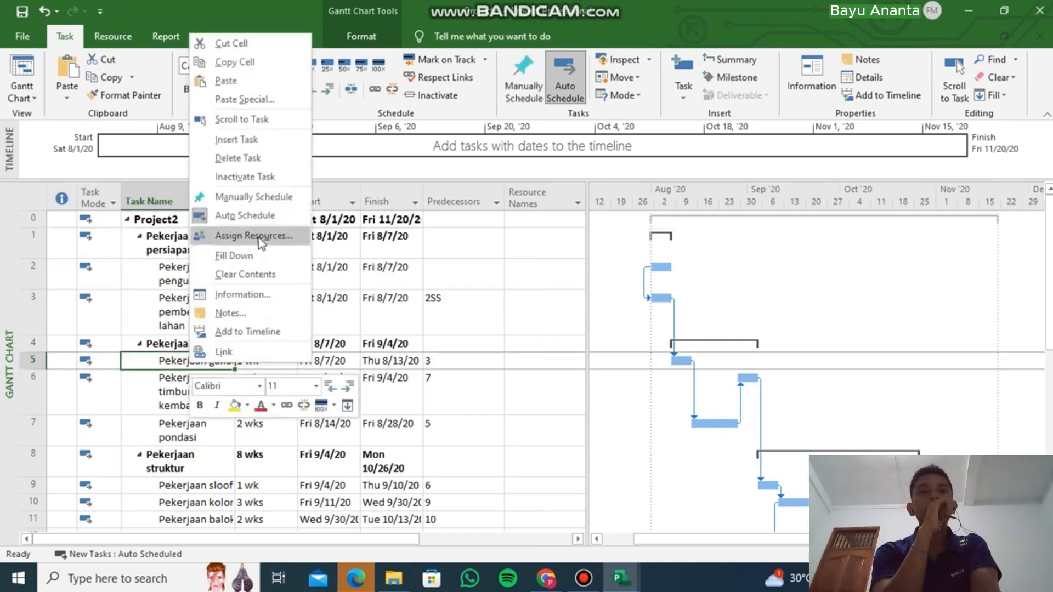
left_click(258, 295)
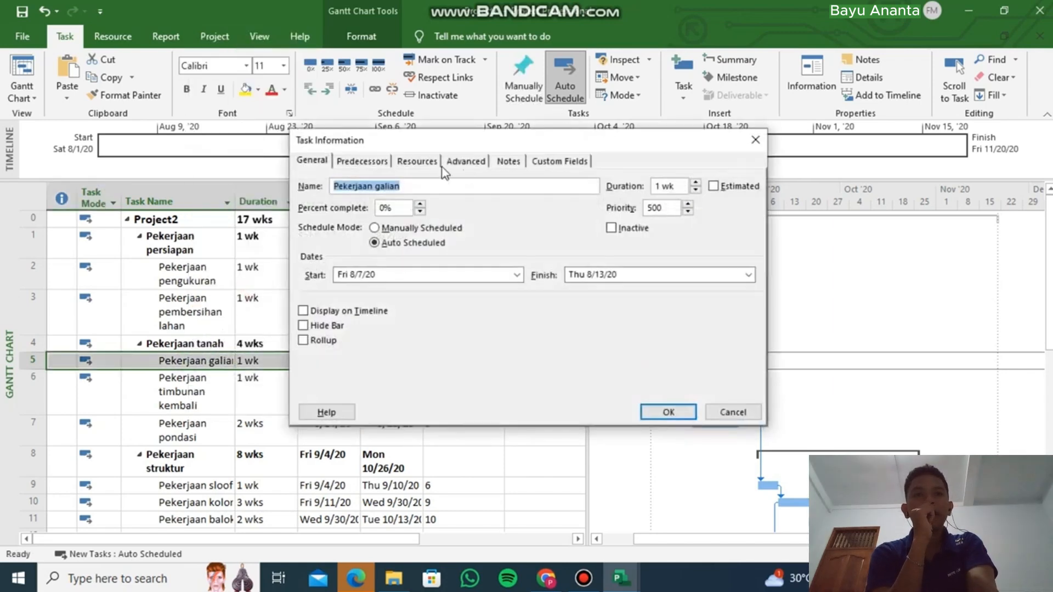
left_click(417, 161)
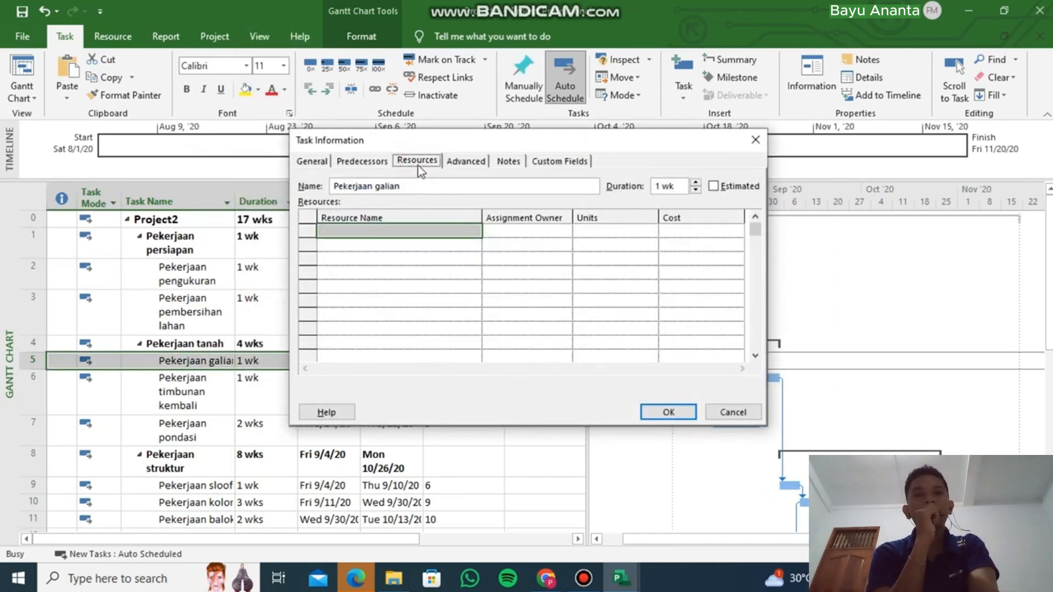
left_click(447, 236)
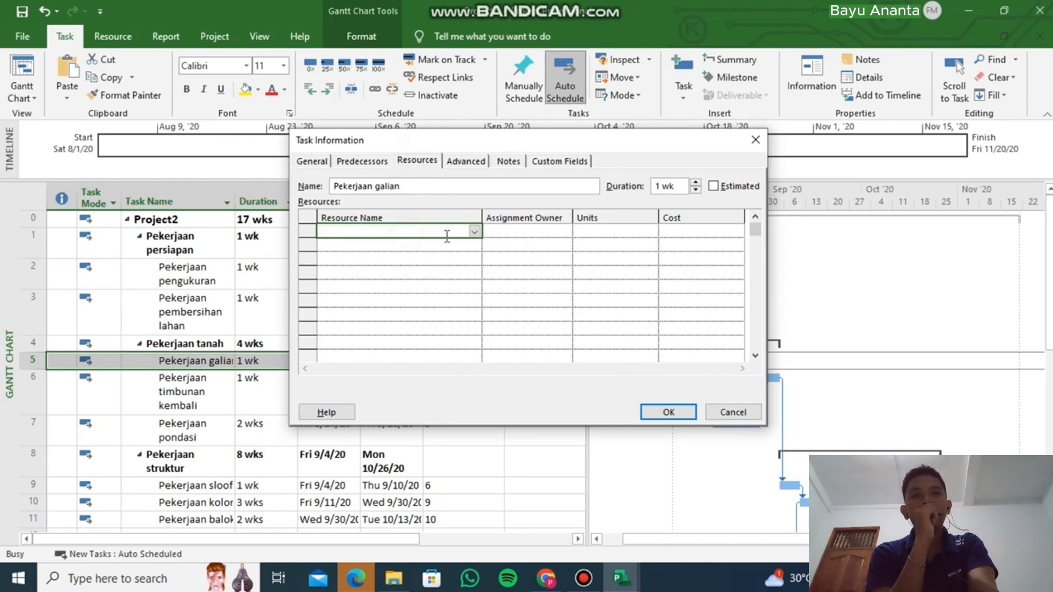
left_click(475, 232)
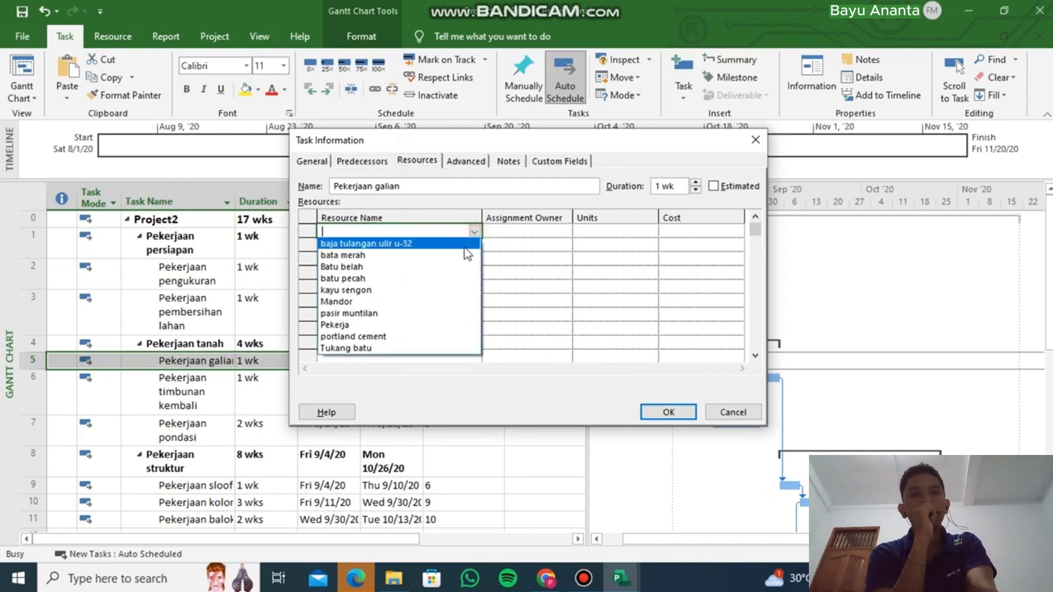
left_click(384, 302)
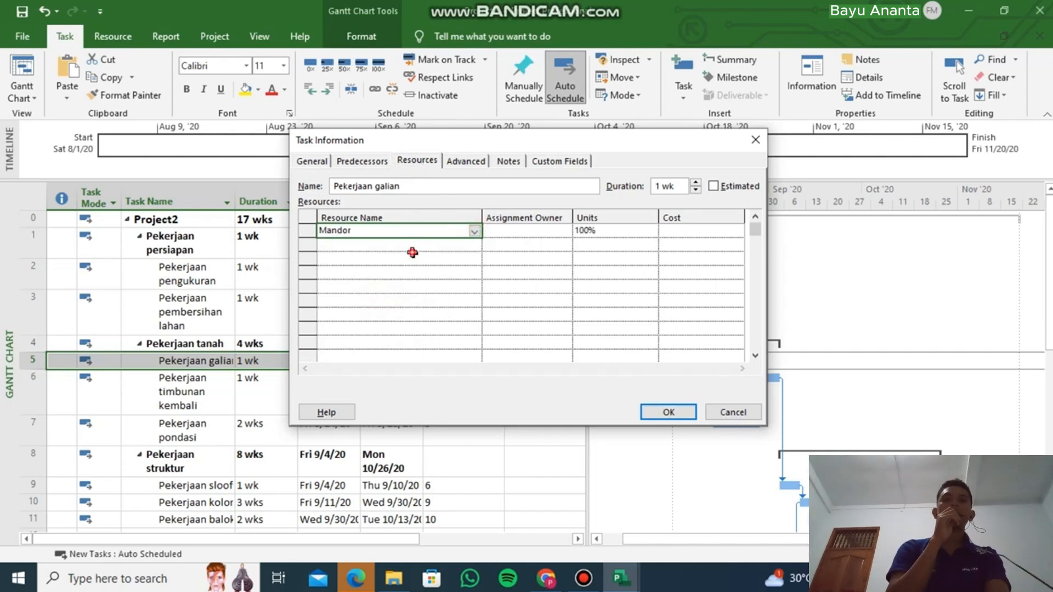
left_click(453, 240)
left_click(475, 245)
left_click(384, 363)
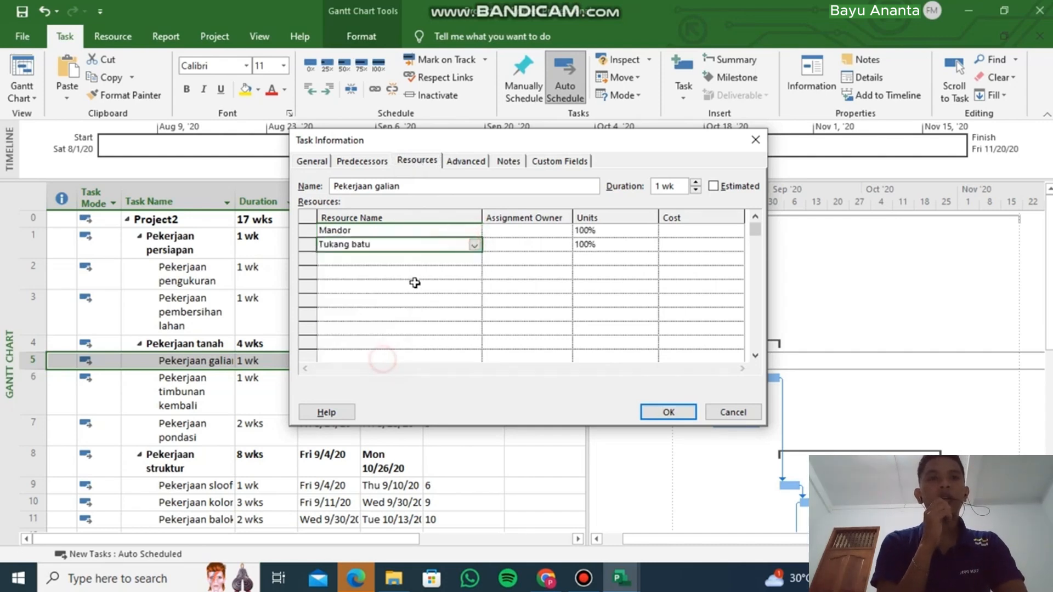
left_click(417, 264)
left_click(474, 259)
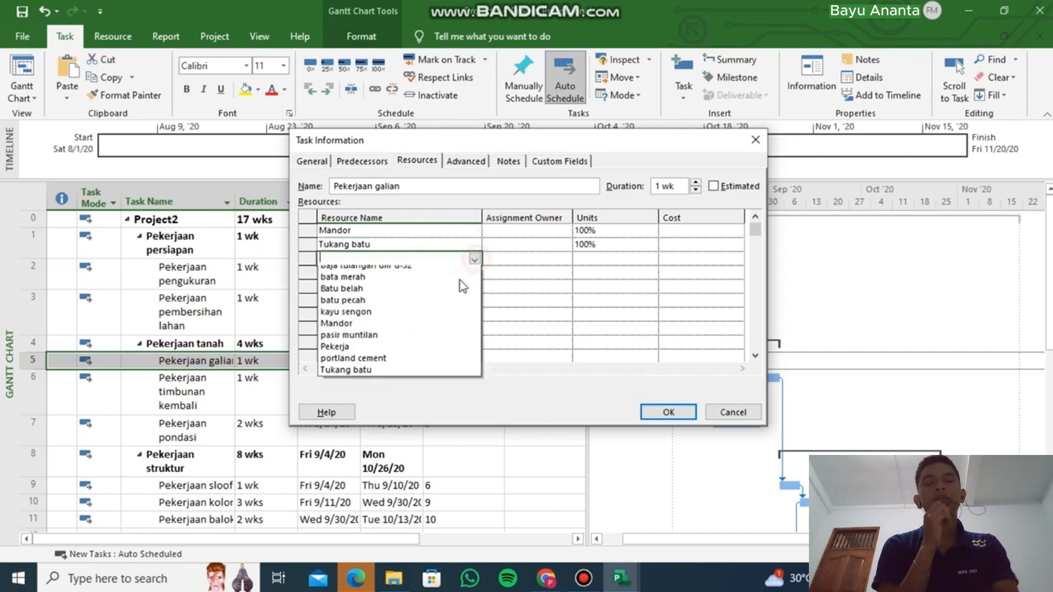
left_click(397, 355)
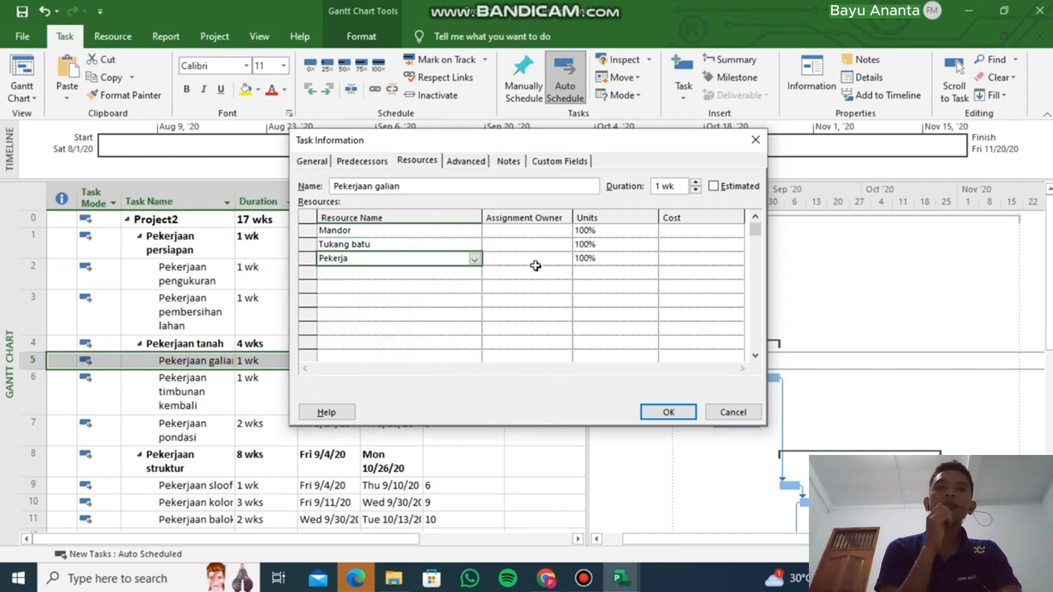
Set the assignment units for Pekerjaan galian to 50% for Mandor, 200% for Tukang batu and 400% for Pekerja.
left_click(596, 235)
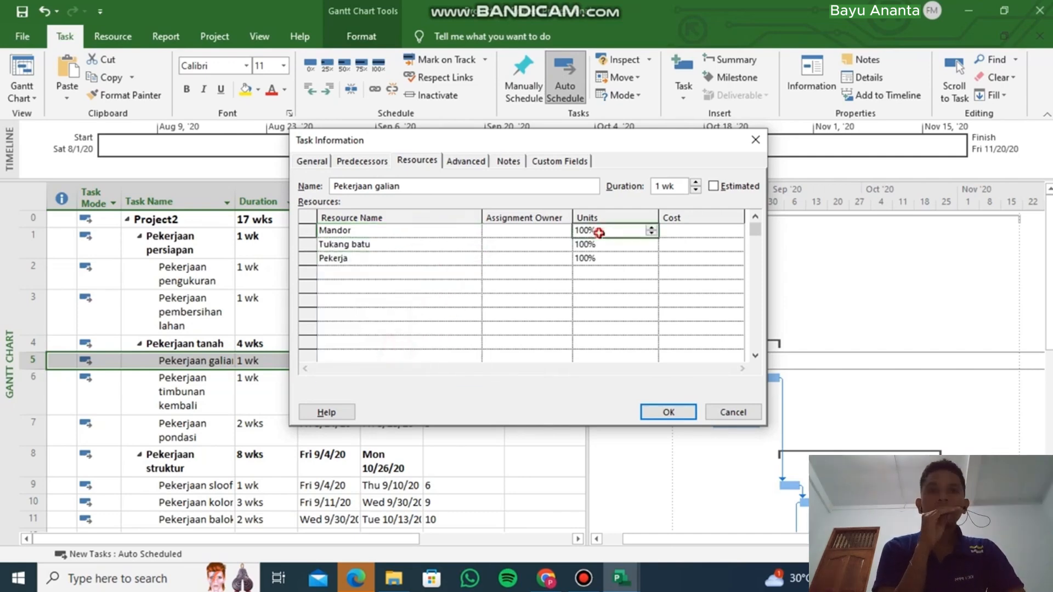
left_click(652, 233)
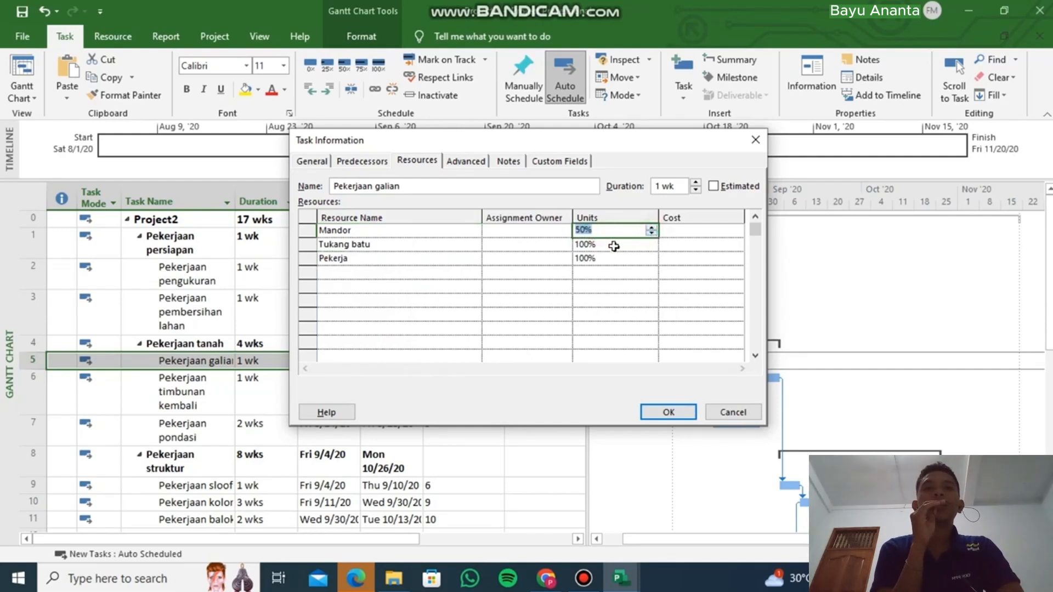
left_click(615, 245)
left_click(651, 241)
left_click(651, 242)
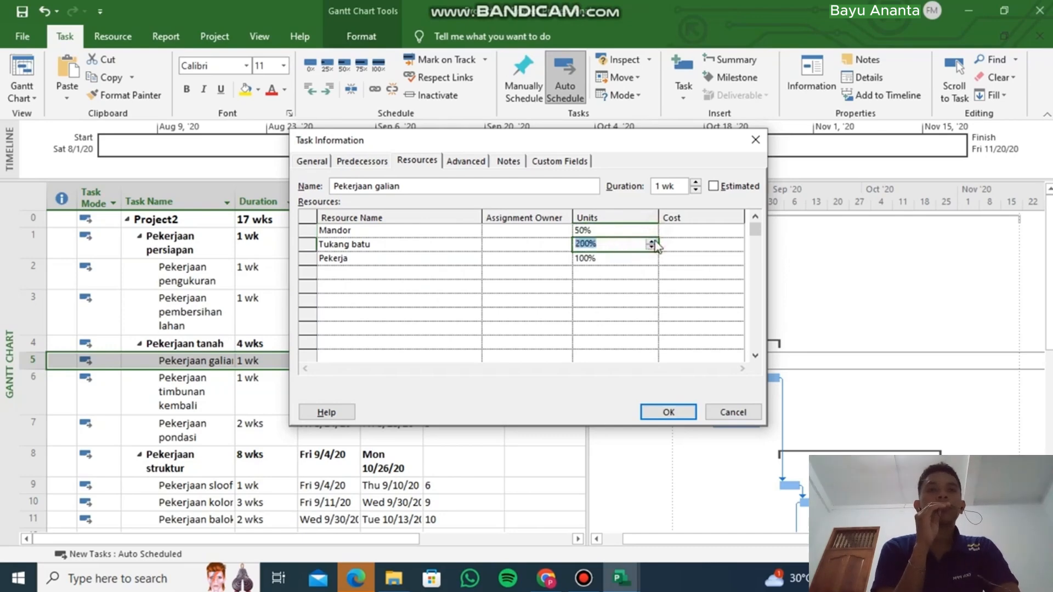
left_click(632, 258)
left_click(651, 255)
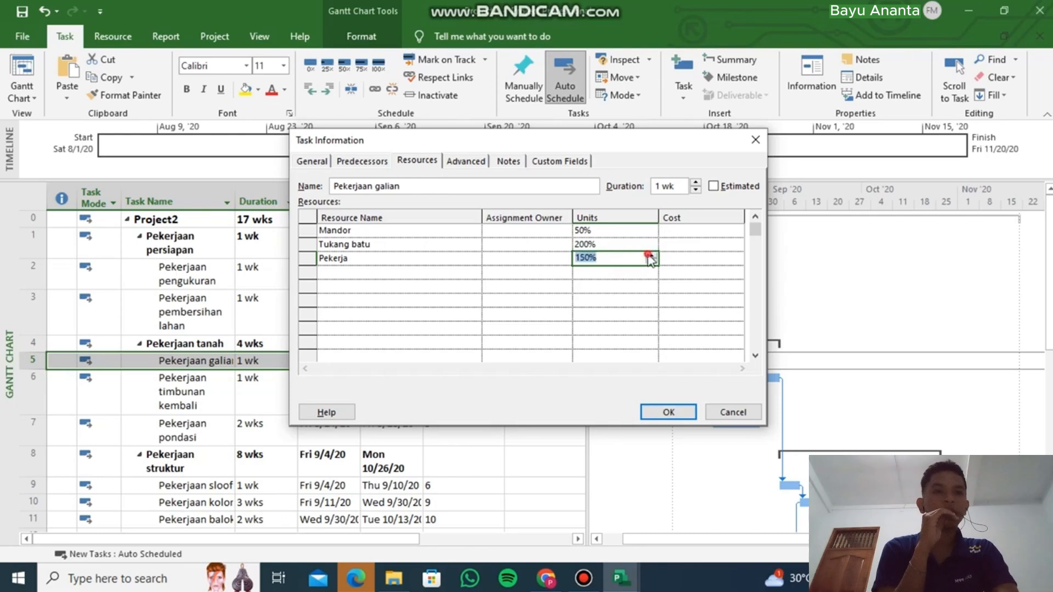
left_click(651, 255)
left_click(651, 255)
left_click(651, 255)
left_click(651, 255)
left_click(651, 255)
left_click(670, 414)
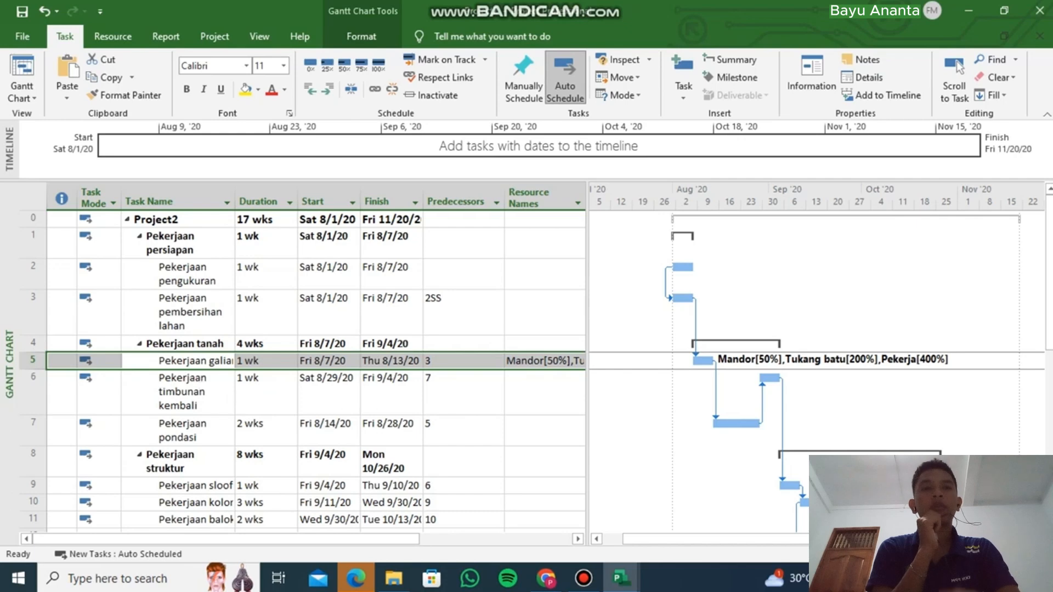
scroll(176, 301, "down", 1)
left_click(178, 302)
right_click(176, 301)
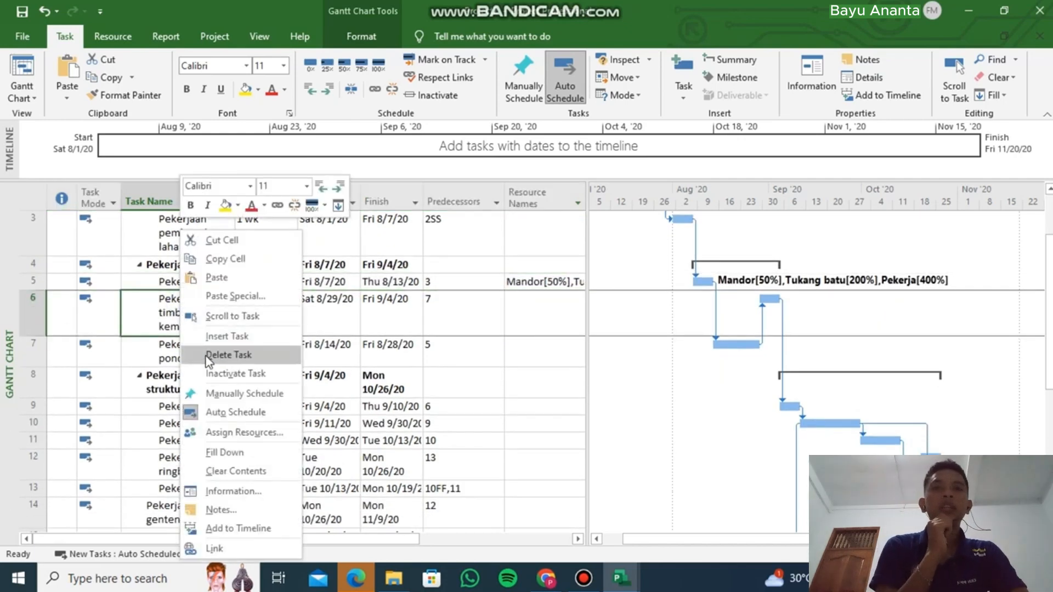
left_click(240, 491)
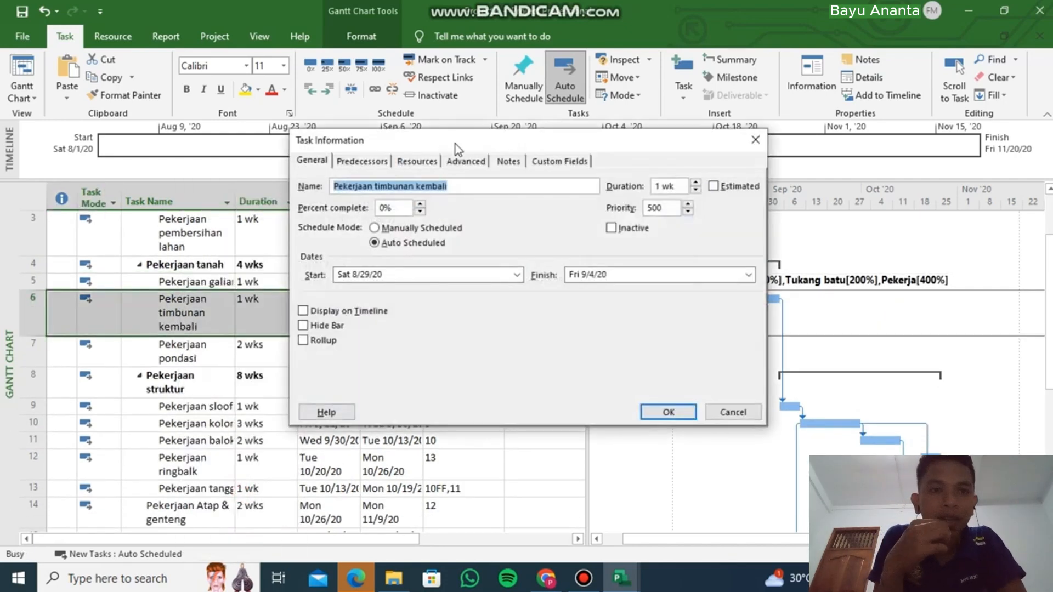
left_click(417, 161)
left_click(430, 231)
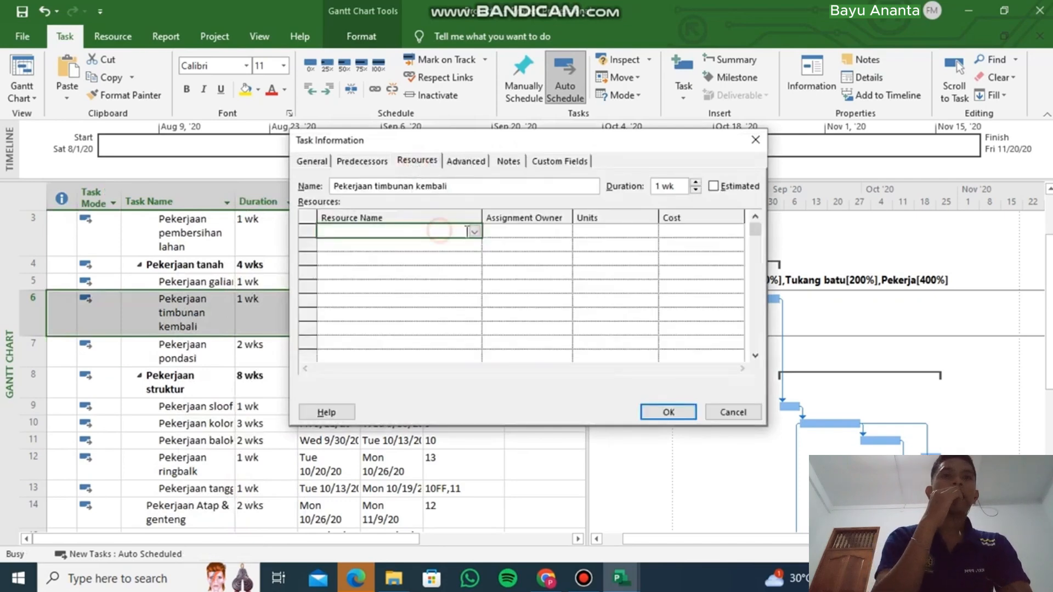
left_click(475, 232)
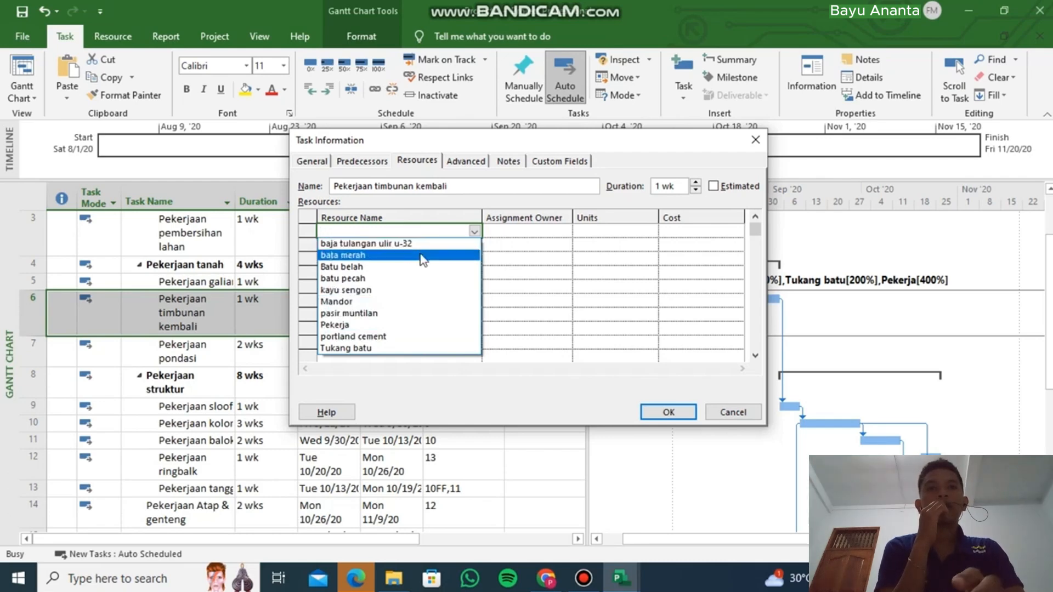
left_click(737, 413)
left_click(738, 413)
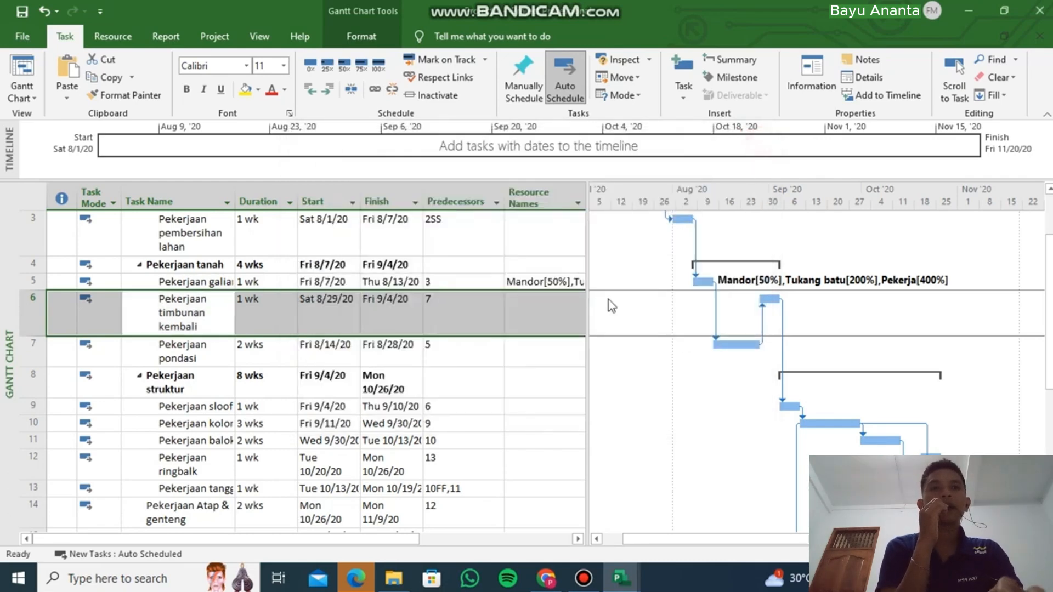
Switch to the Latihan proyek gedung project and examine the resources and units assigned to Pekerjaan Timbunan Kembali in its task information.
mouse_move(621, 579)
left_click(591, 536)
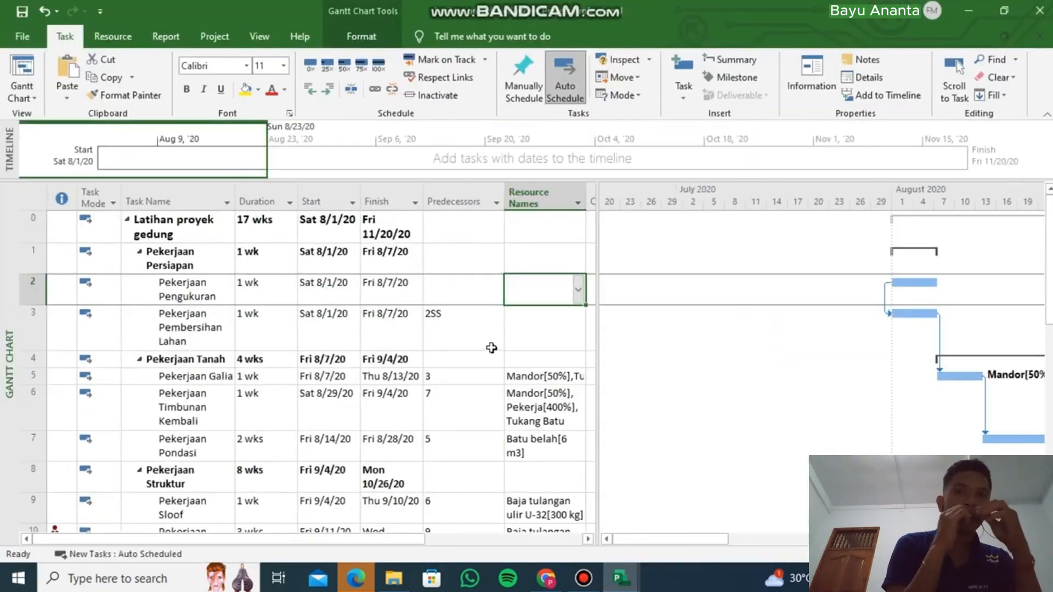
scroll(532, 244, "down", 3)
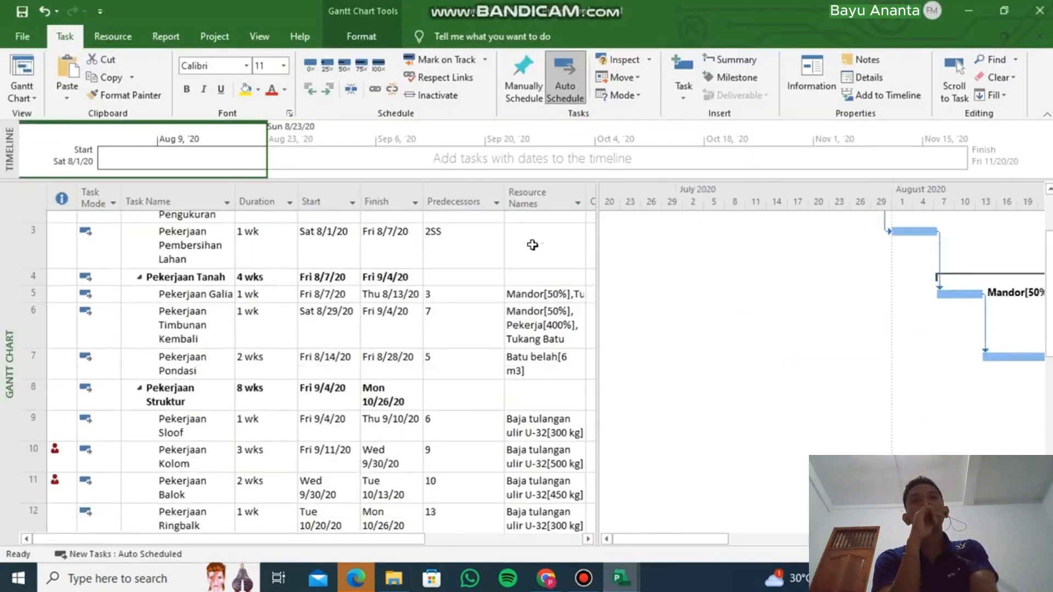
scroll(238, 390, "up", 3)
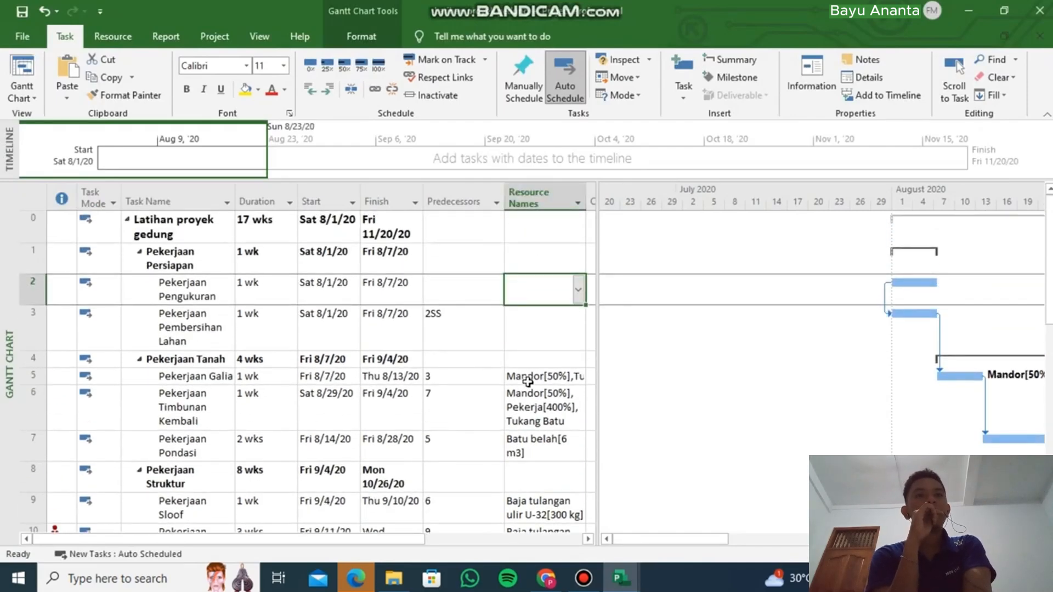
scroll(527, 382, "down", 1)
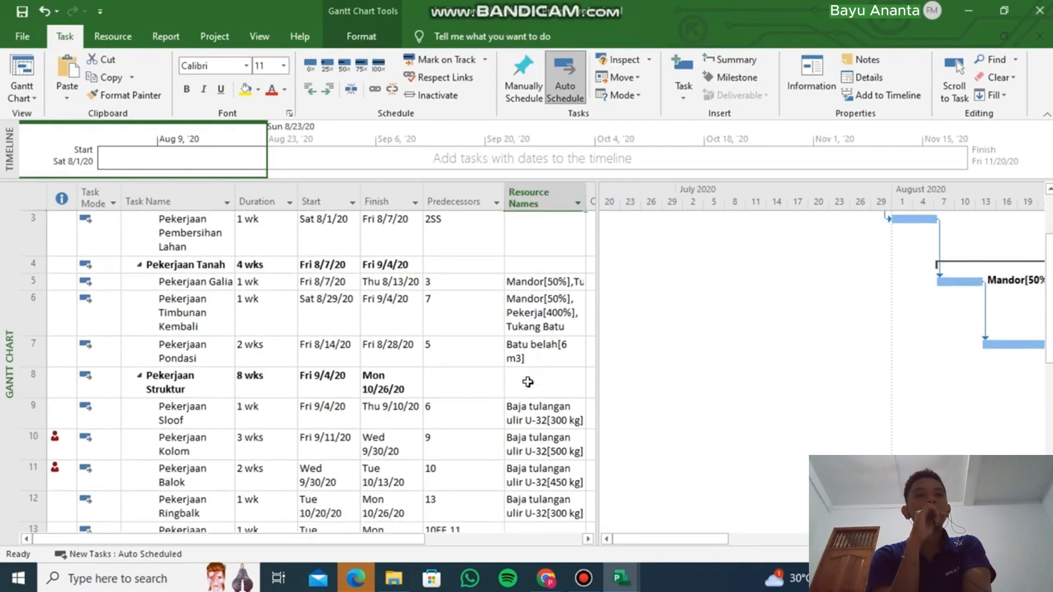
left_click(173, 307)
right_click(174, 307)
left_click(241, 491)
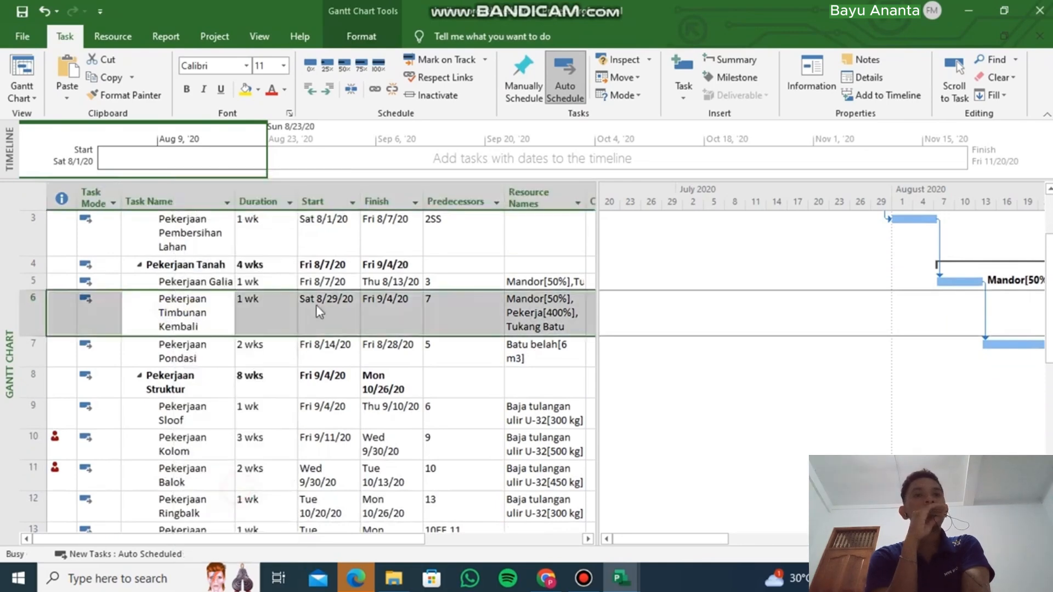
left_click(405, 160)
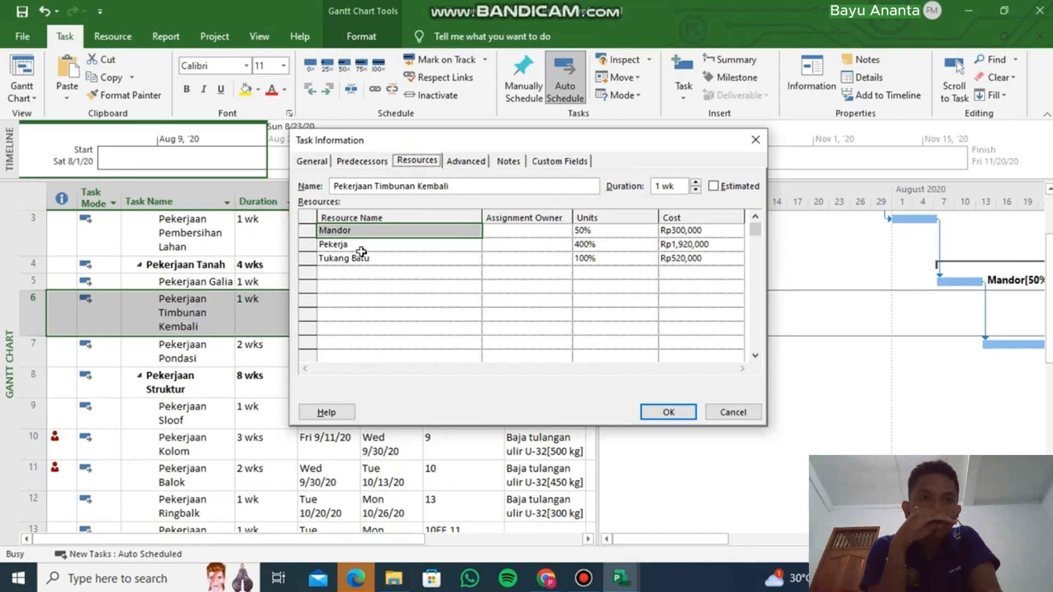
left_click(755, 140)
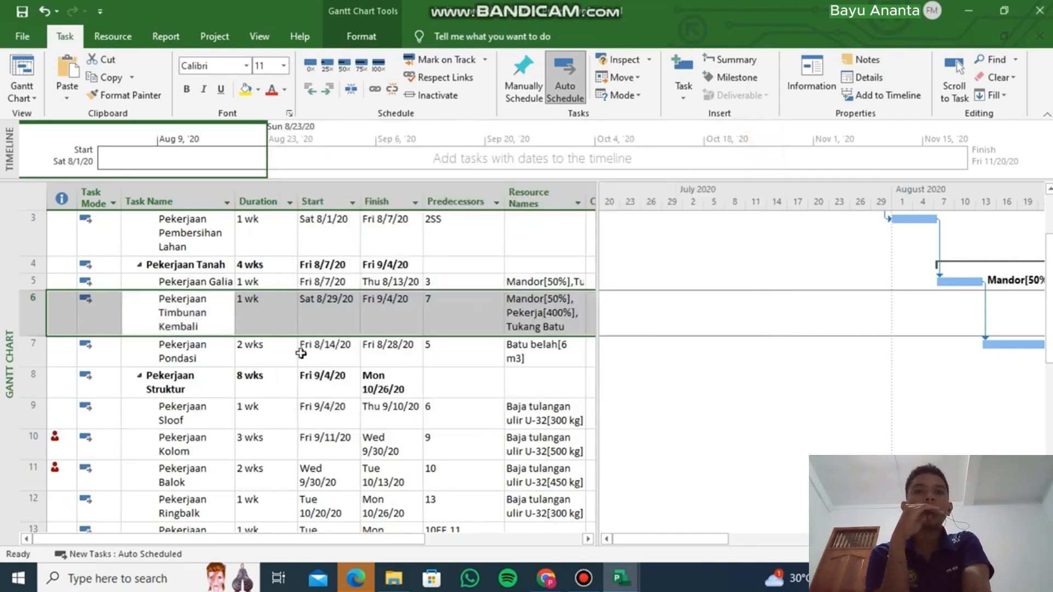
Examine the resources, units and costs assigned to the task Pekerjaan Pondasi in its task information.
left_click(195, 353)
right_click(195, 352)
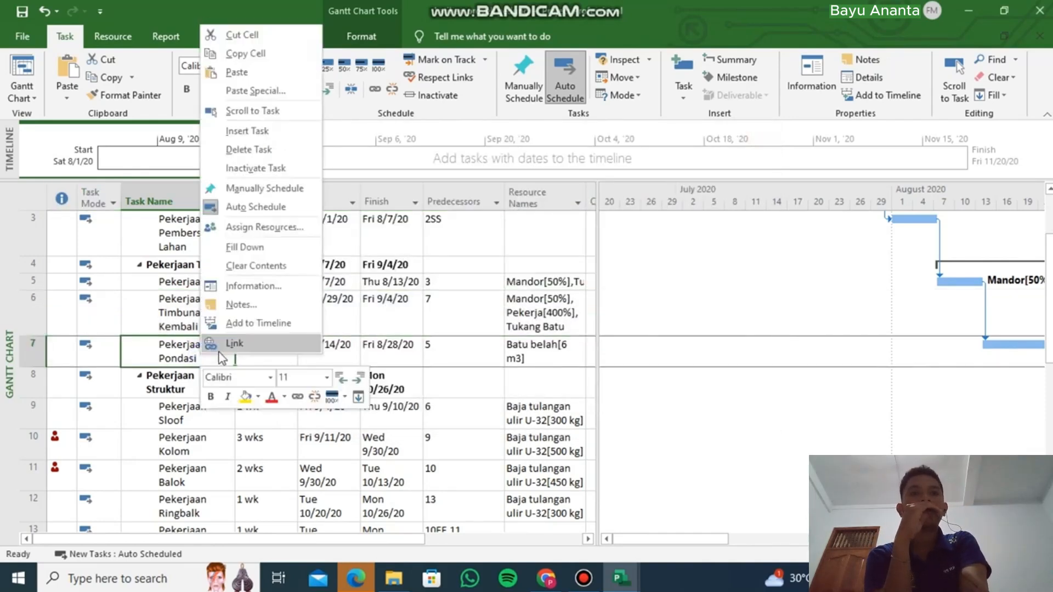
left_click(267, 287)
left_click(418, 160)
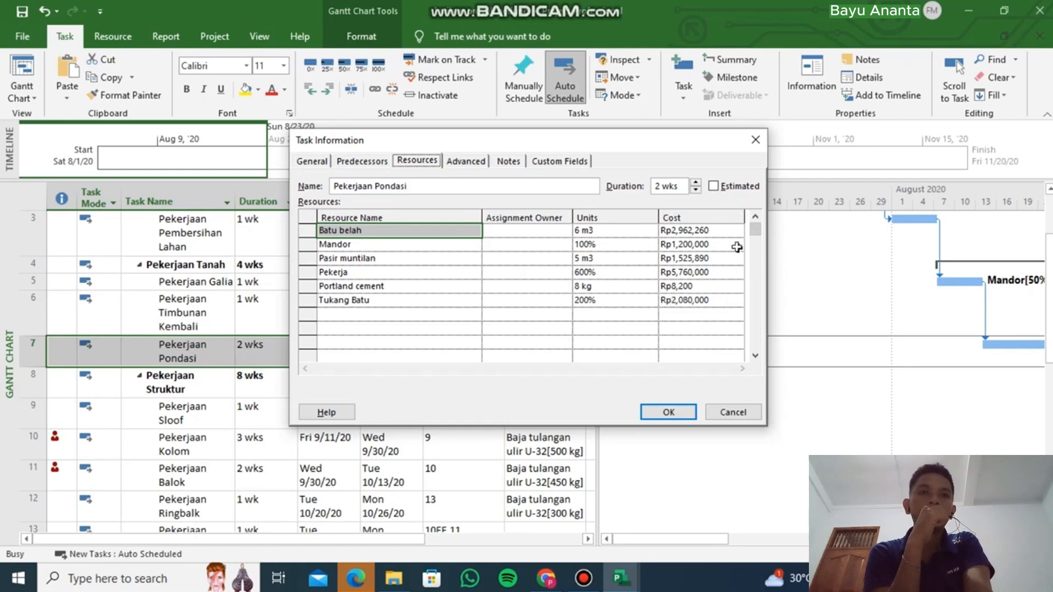
left_click(755, 139)
Widen the task table to reveal the full Cost column and examine the costs of all tasks.
scroll(532, 274, "down", 1)
left_click(530, 197)
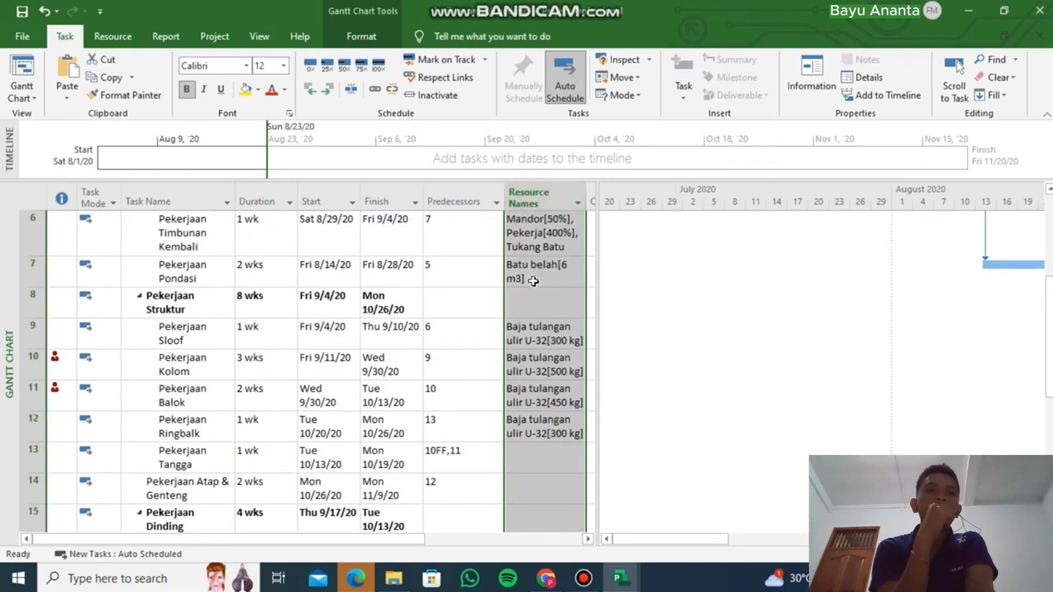
left_click(543, 458)
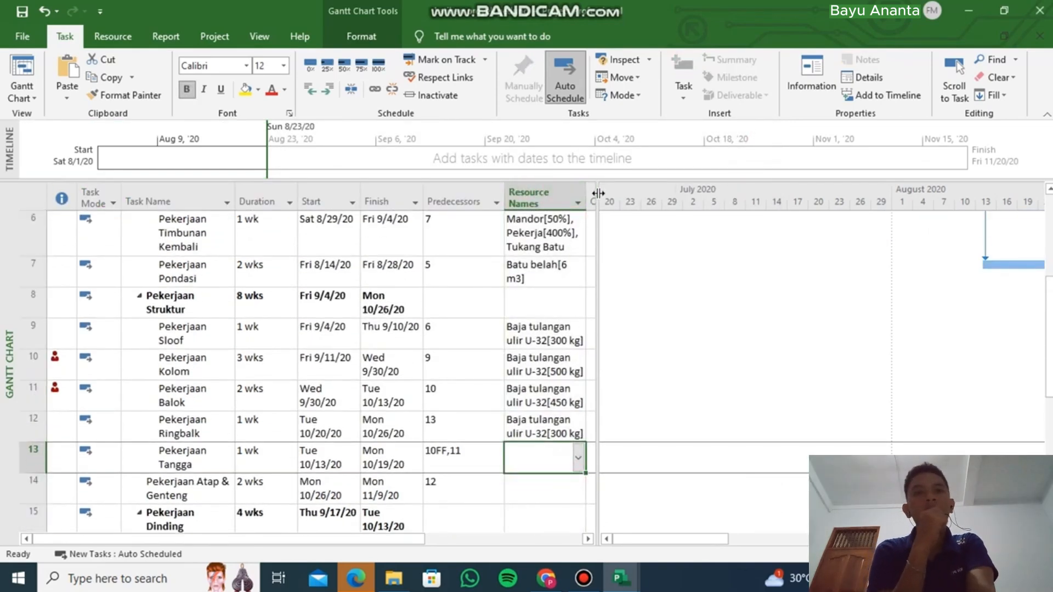
left_click_drag(597, 189, 685, 190)
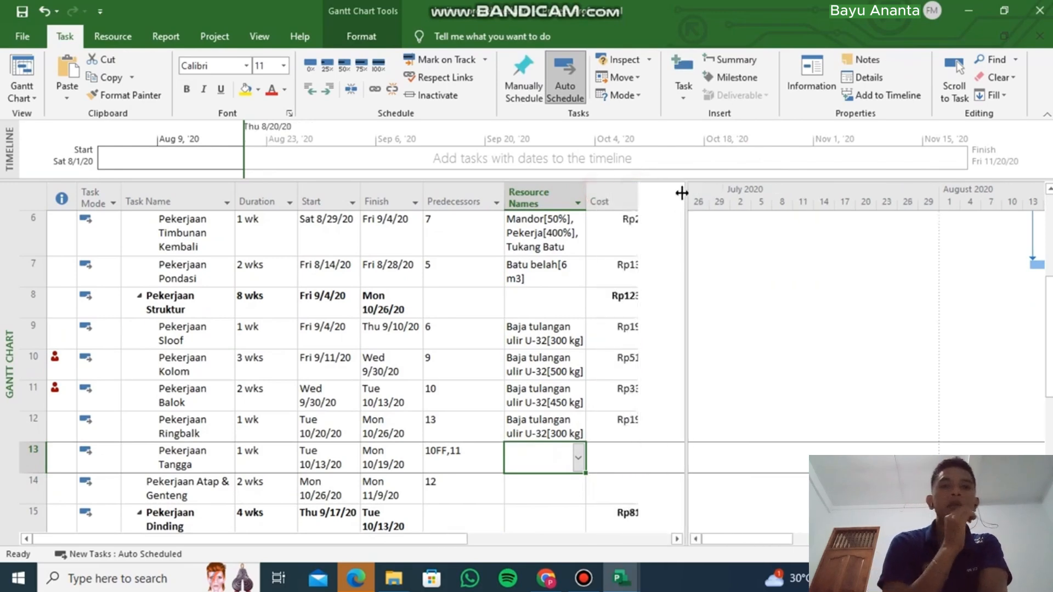
left_click(650, 193)
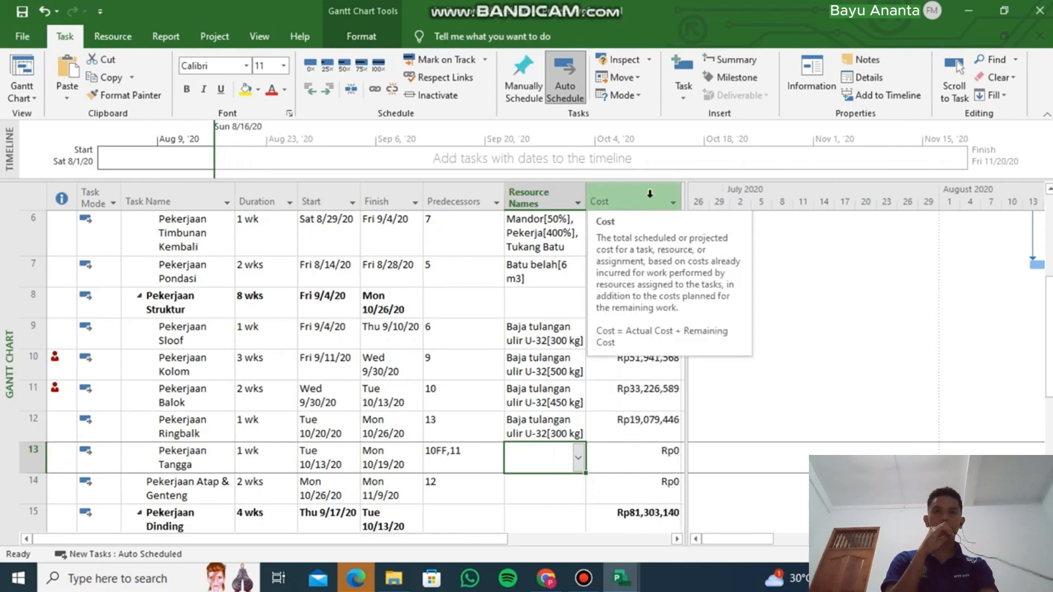
scroll(653, 292, "up", 2)
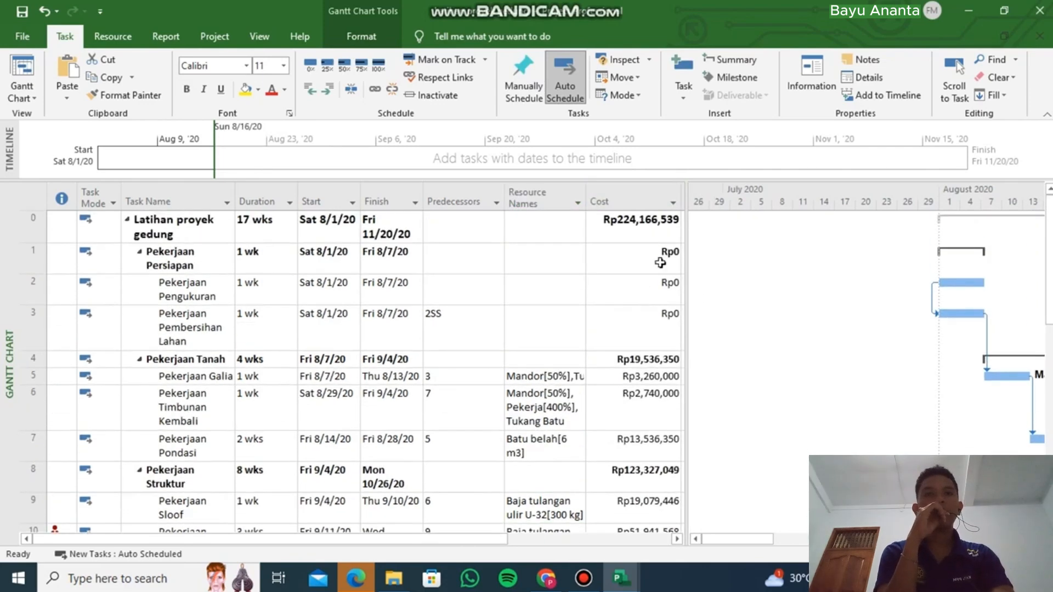
scroll(643, 296, "down", 6)
scroll(650, 315, "up", 5)
scroll(650, 317, "up", 2)
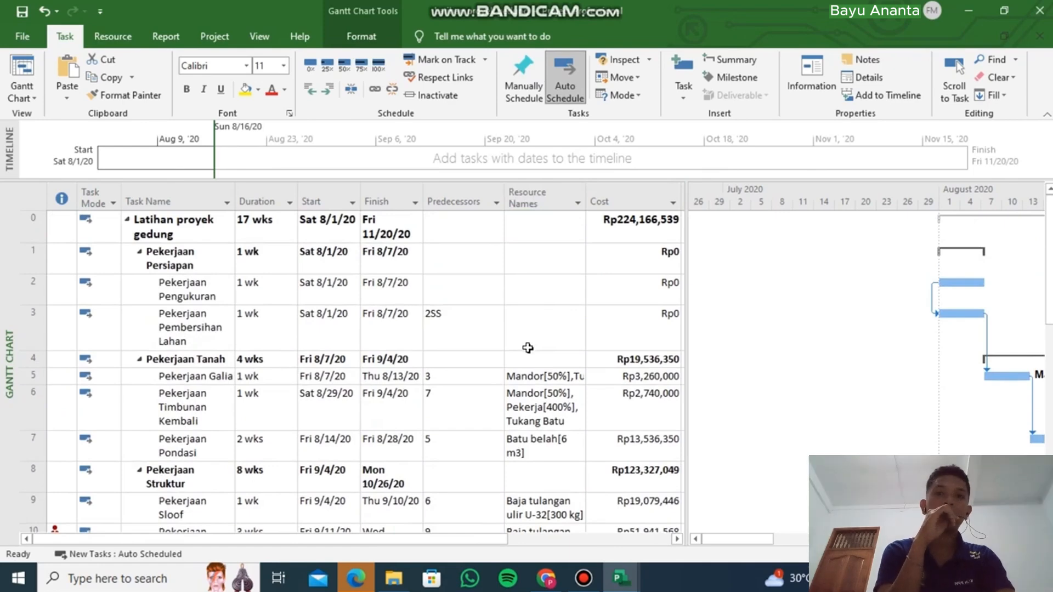
Switch back to Project2, widen its task table and add a Cost column after Resource Names.
mouse_move(622, 579)
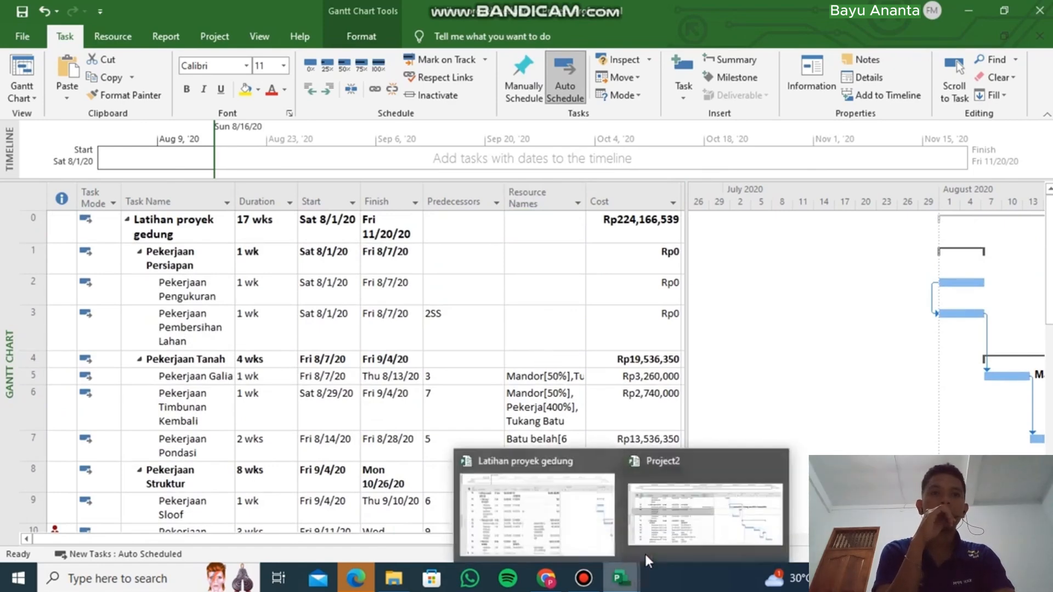
left_click(644, 552)
left_click_drag(587, 191, 713, 191)
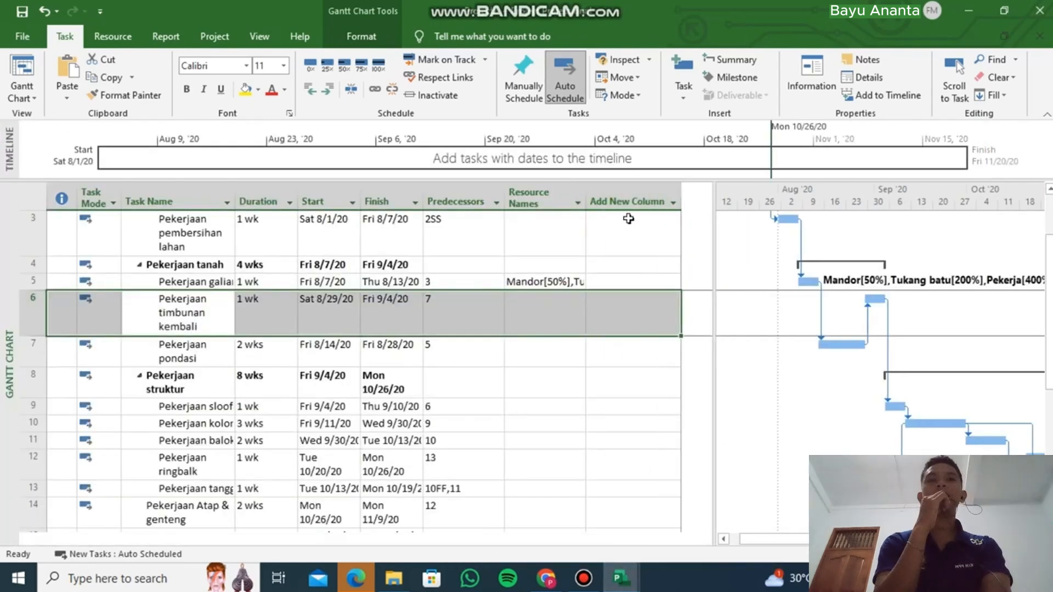
left_click(633, 193)
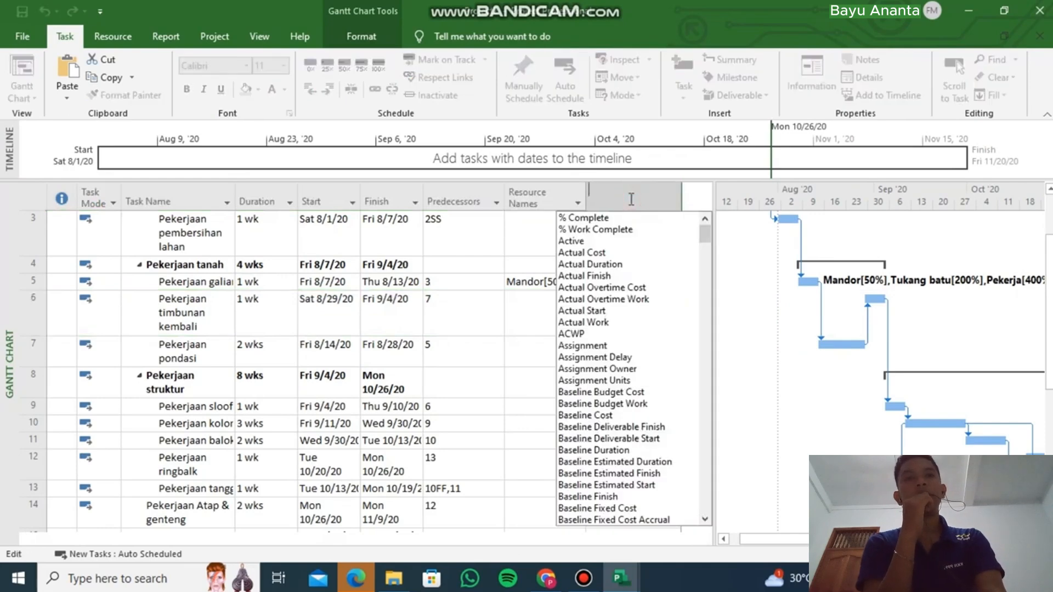
type("cost")
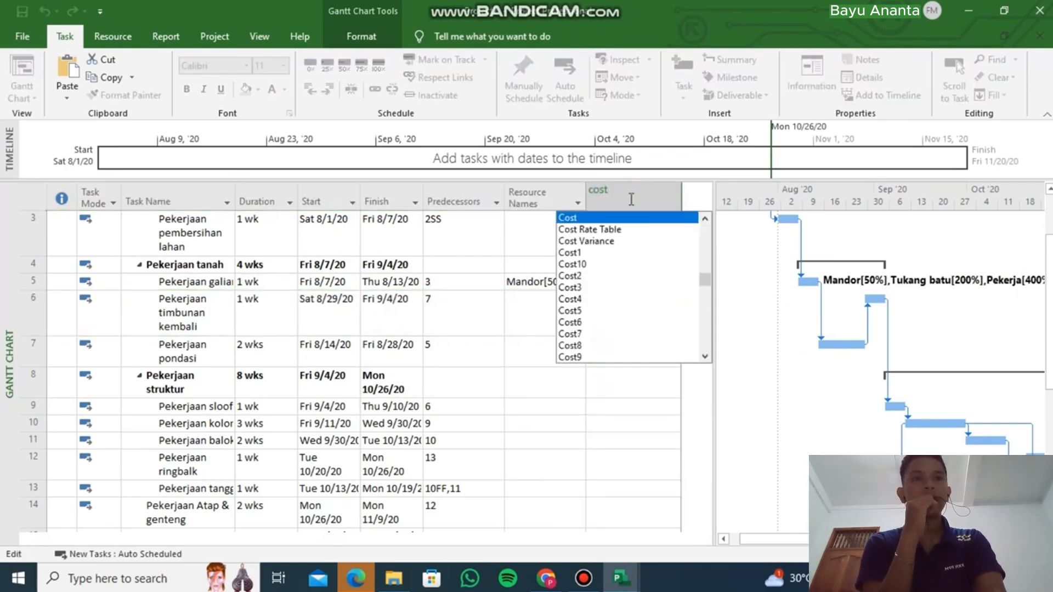
left_click(674, 218)
scroll(634, 369, "down", 4)
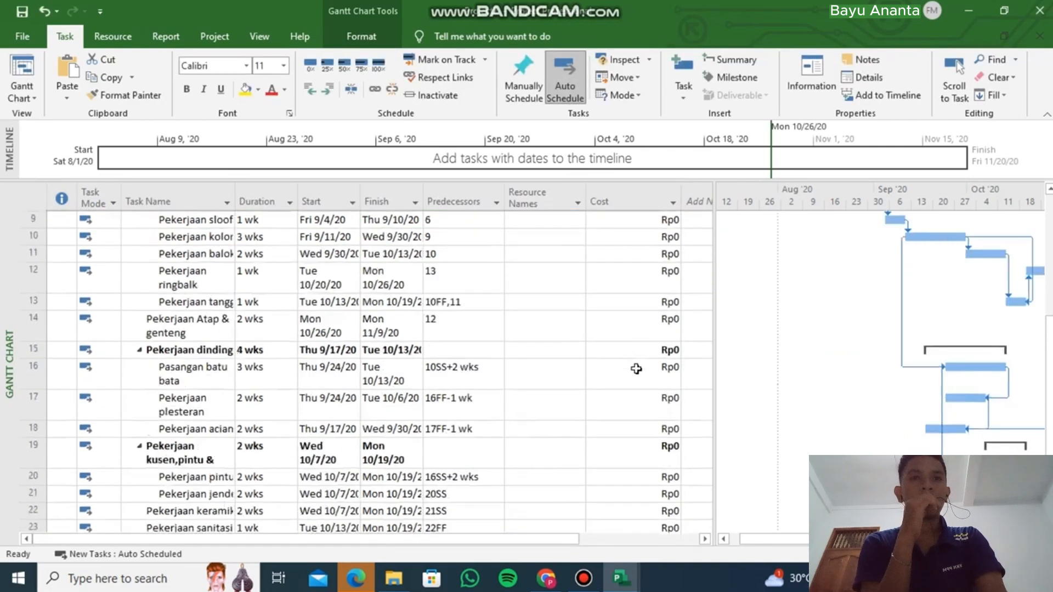
scroll(636, 369, "up", 2)
scroll(637, 368, "up", 3)
Return to the Latihan proyek gedung project and check the total cost in its project summary row.
mouse_move(622, 579)
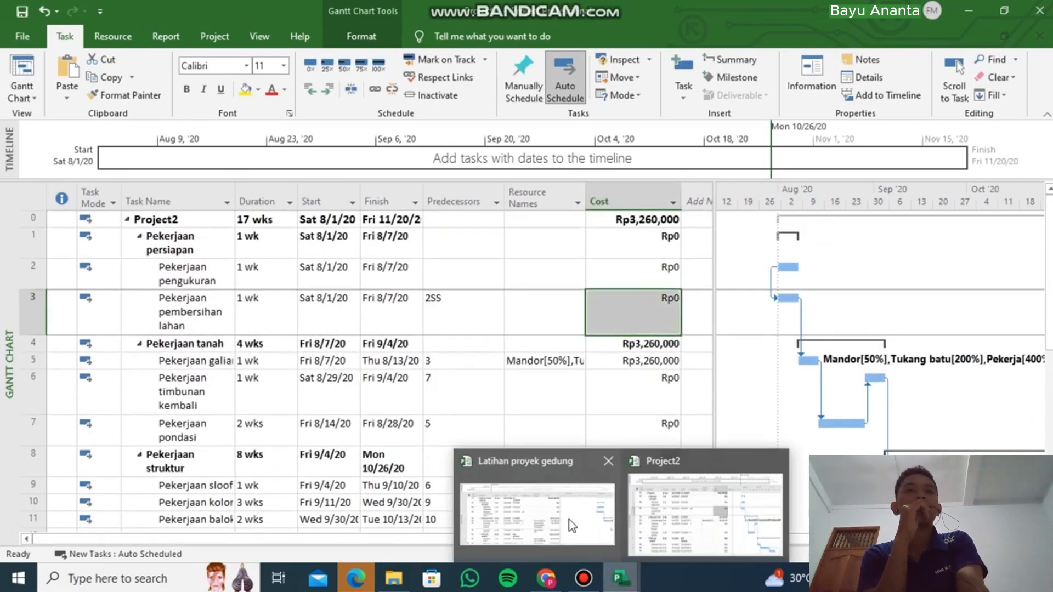
left_click(537, 554)
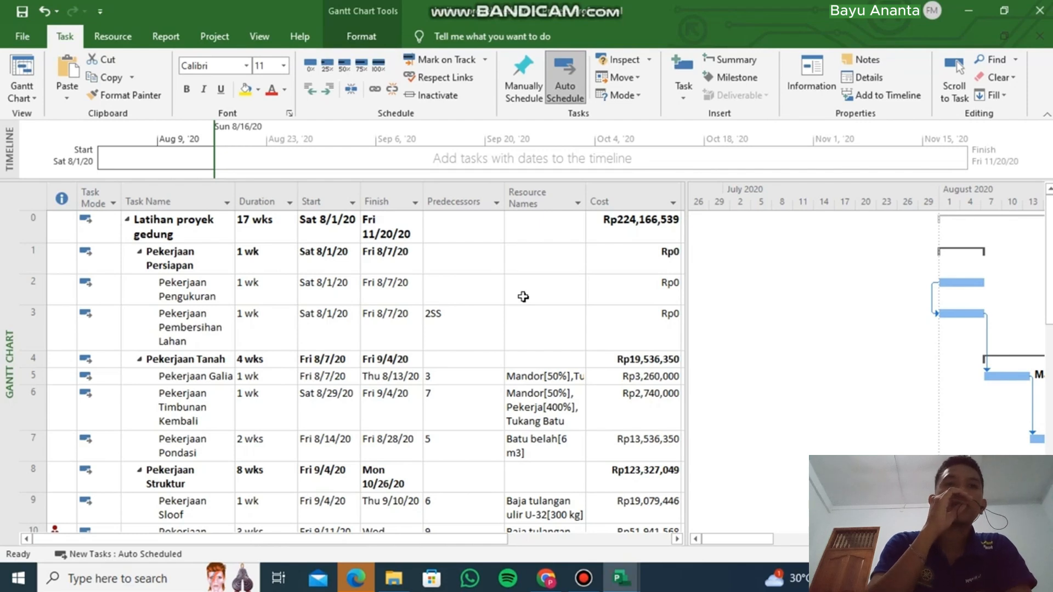
left_click(641, 226)
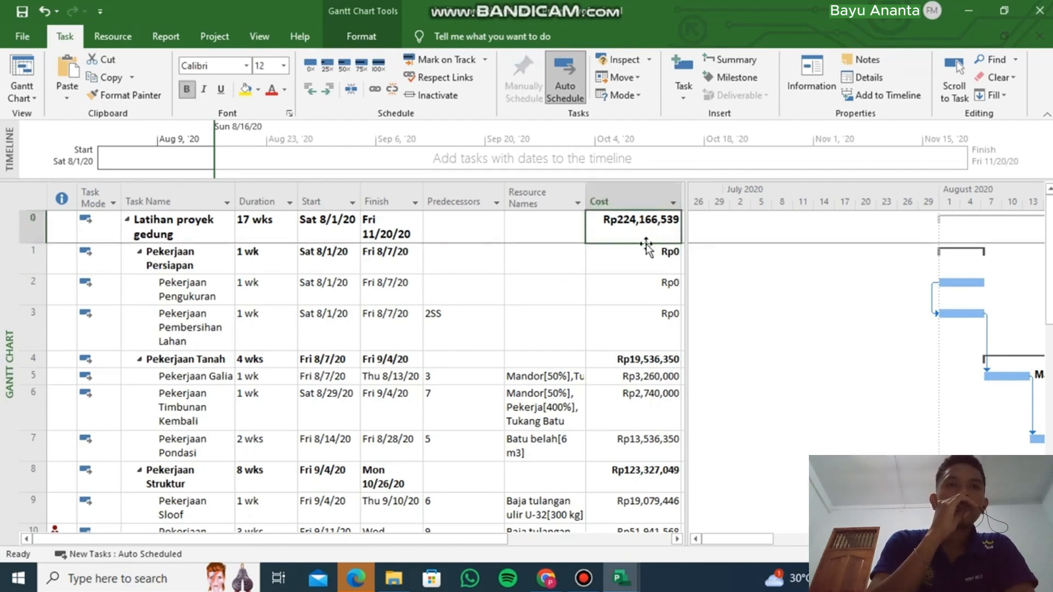
left_click(640, 268)
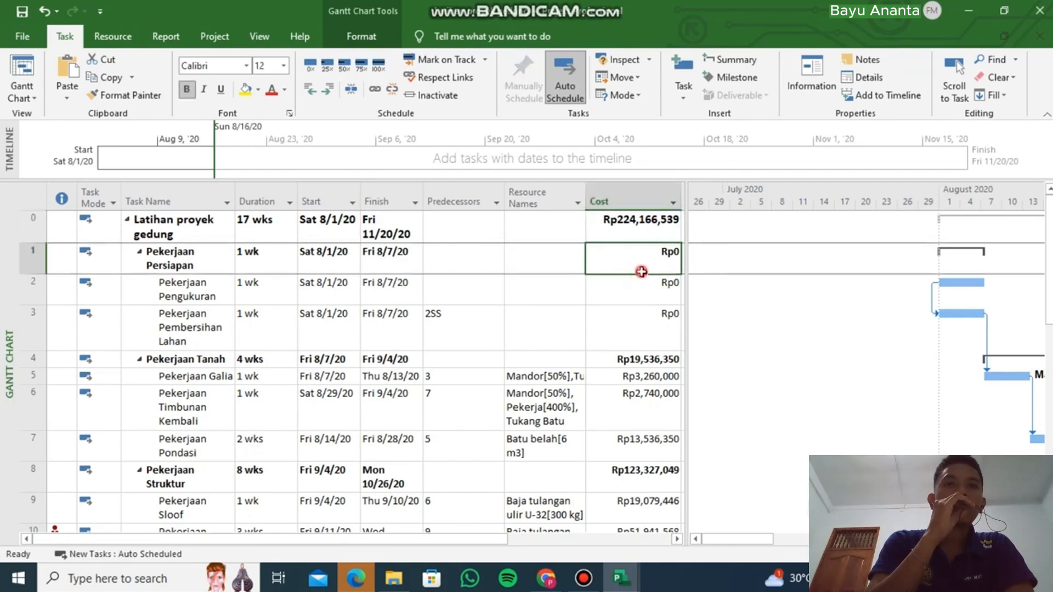
left_click(639, 228)
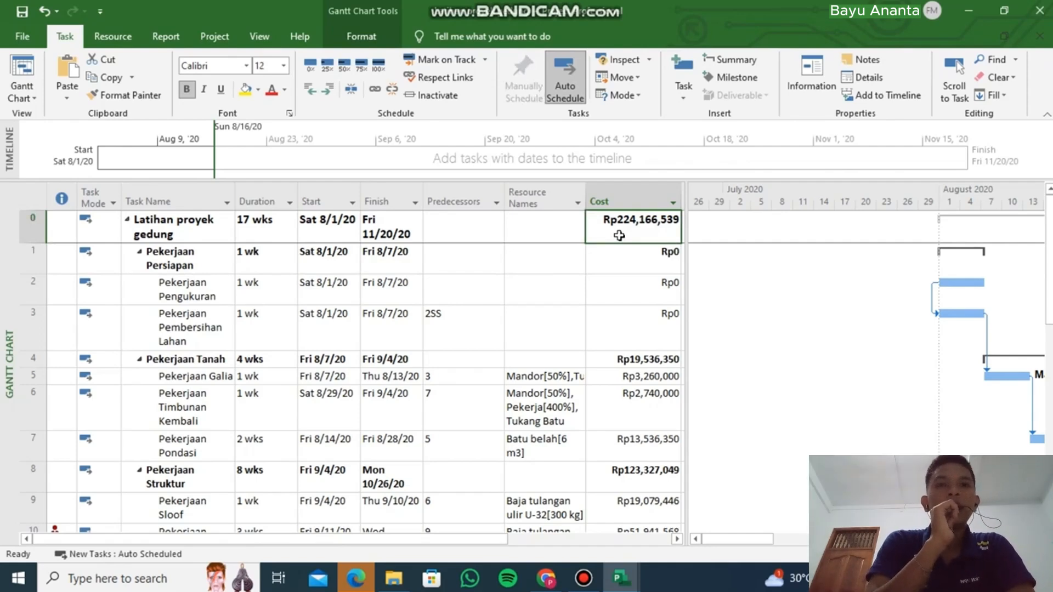
Enlarge the Gantt chart area and examine the resource labels beside the task bars.
left_click(804, 541)
left_click_drag(804, 542, 848, 542)
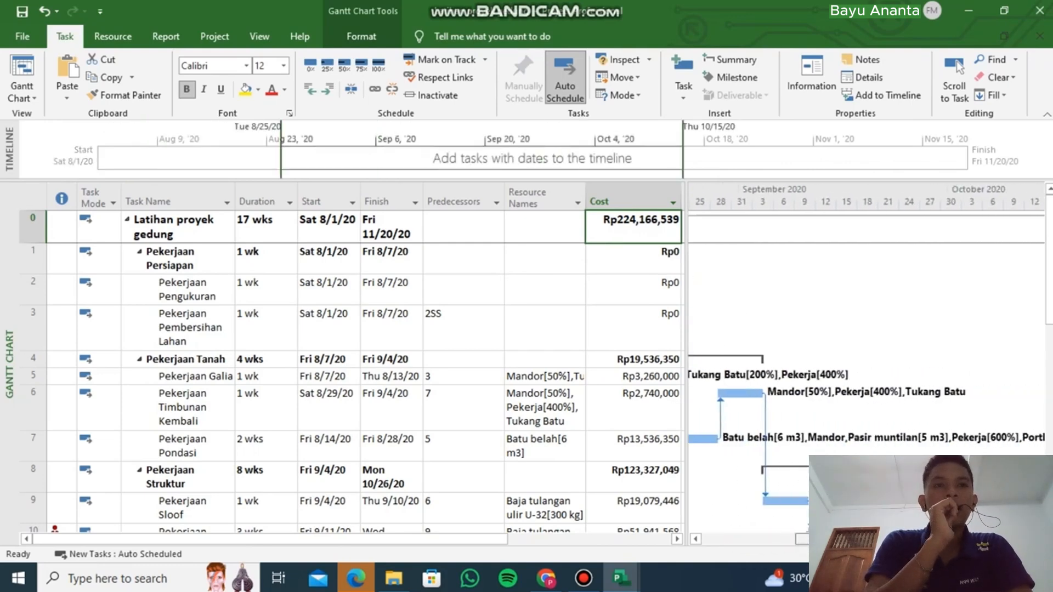
left_click_drag(686, 189, 626, 190)
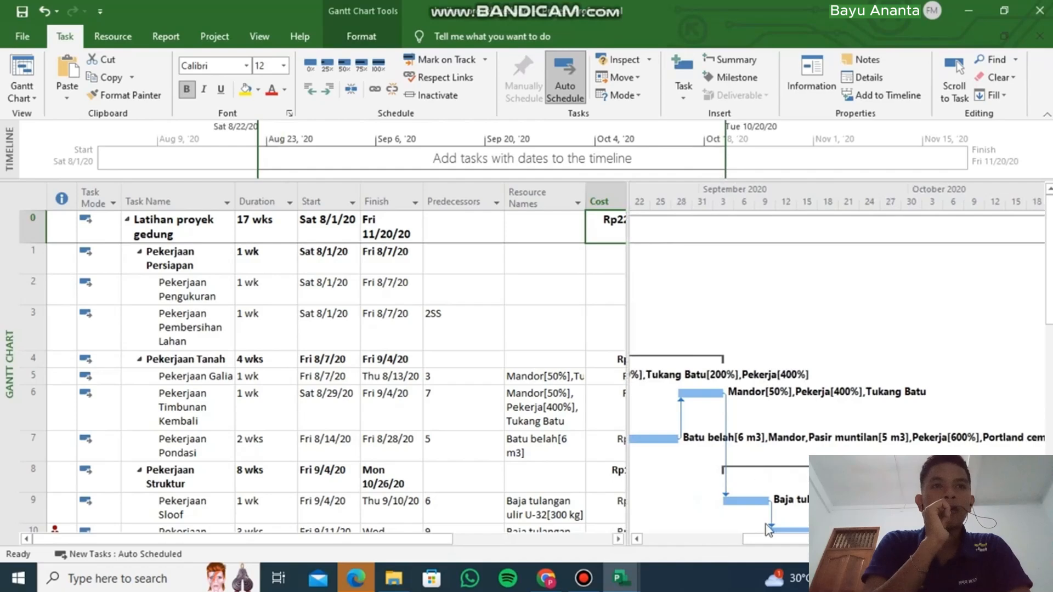
left_click_drag(767, 540, 855, 539)
scroll(828, 395, "down", 4)
scroll(828, 394, "up", 4)
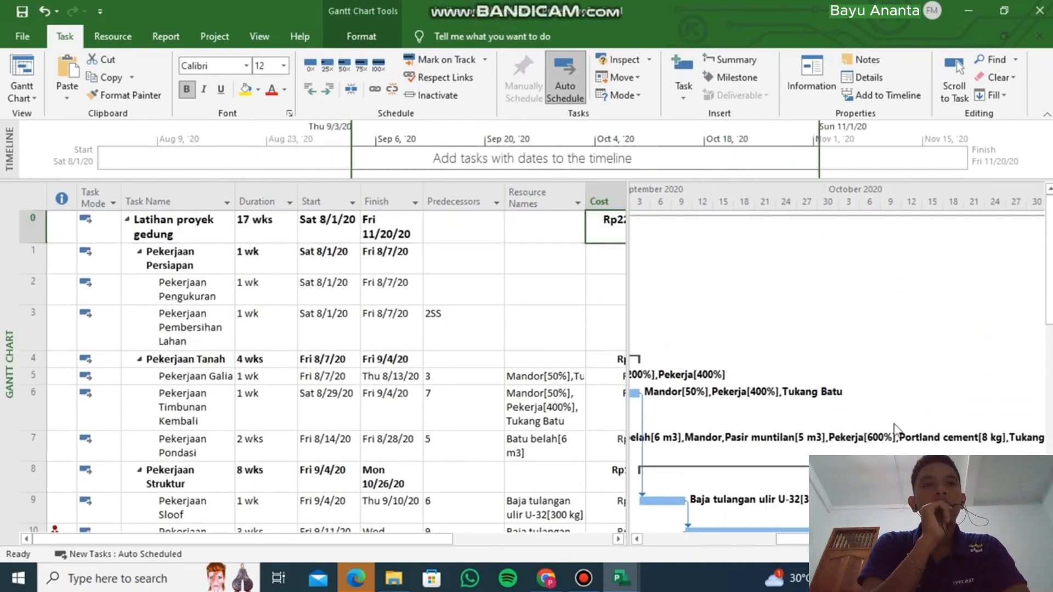
scroll(894, 425, "down", 3)
scroll(894, 425, "down", 2)
scroll(895, 429, "up", 5)
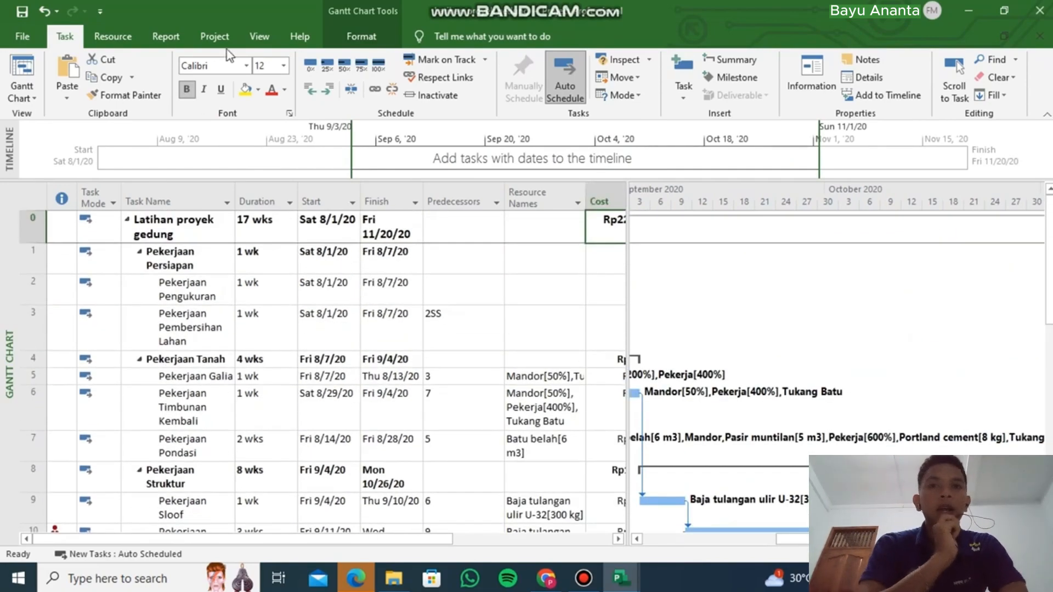
Open the Cash Flow cost report and examine its cumulative cost chart and the cost table of the top-level tasks.
left_click(179, 39)
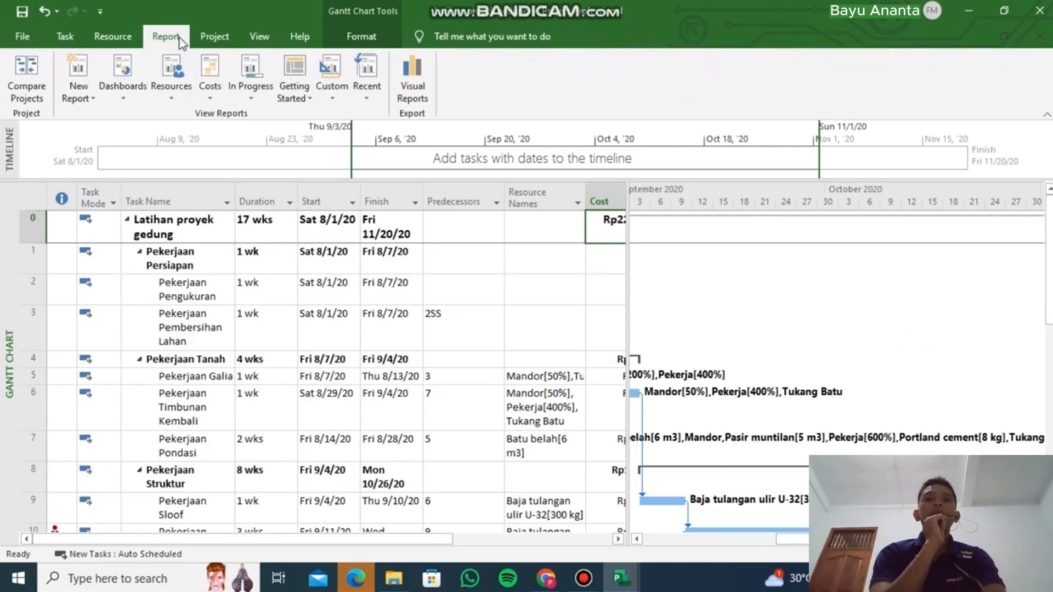
left_click(214, 85)
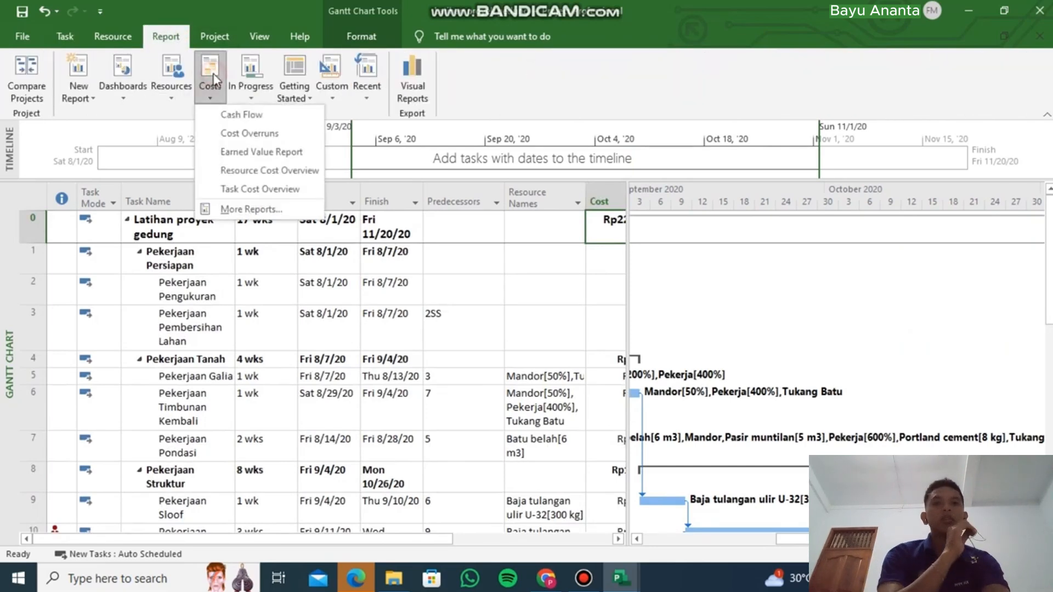
left_click(229, 114)
scroll(620, 308, "down", 5)
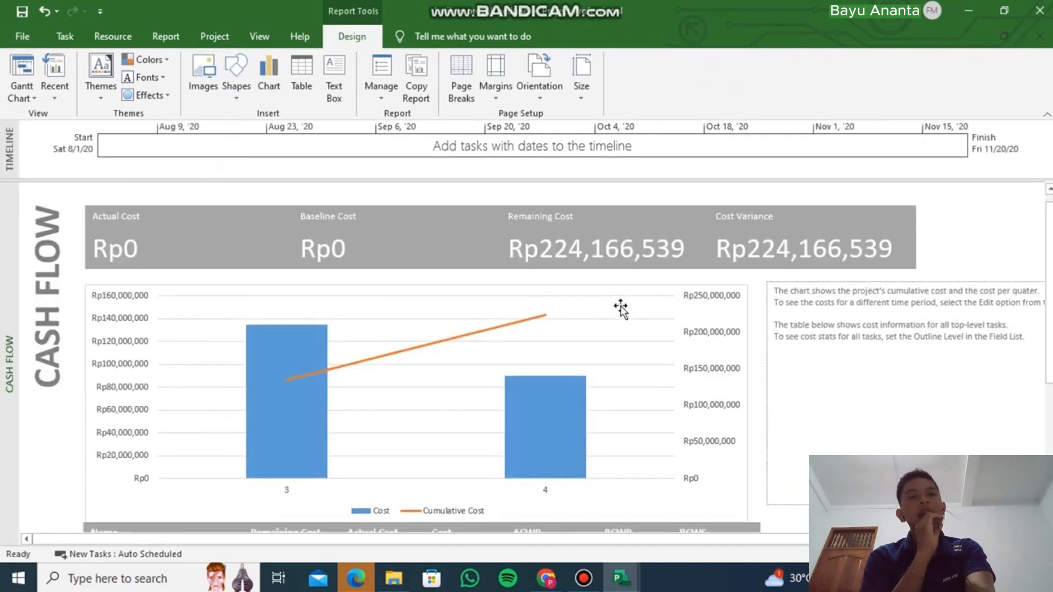
scroll(625, 323, "down", 3)
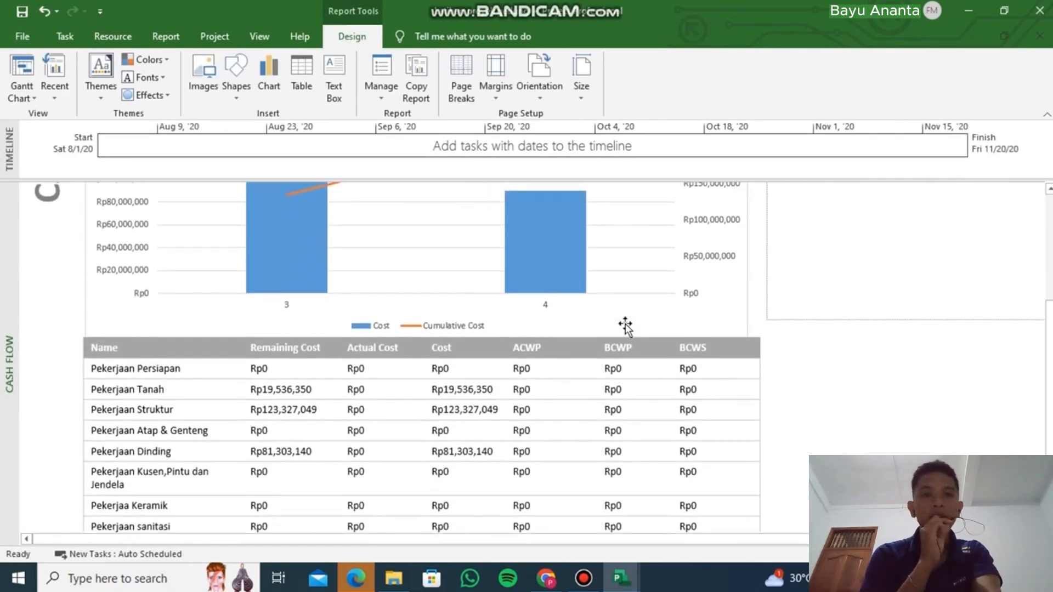
scroll(625, 324, "up", 6)
left_click(585, 327)
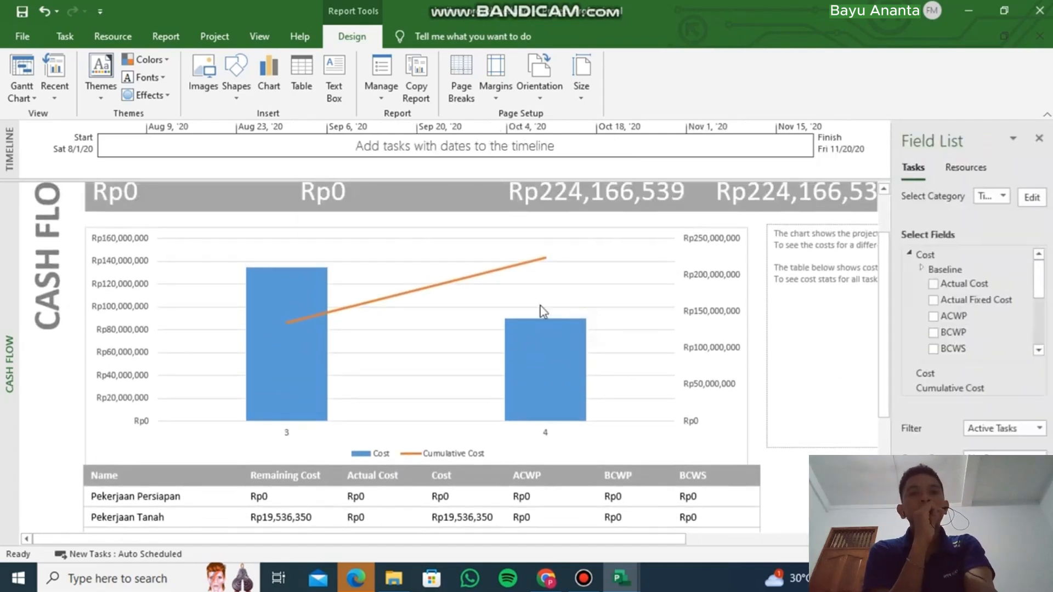
left_click(676, 299)
scroll(637, 290, "up", 3)
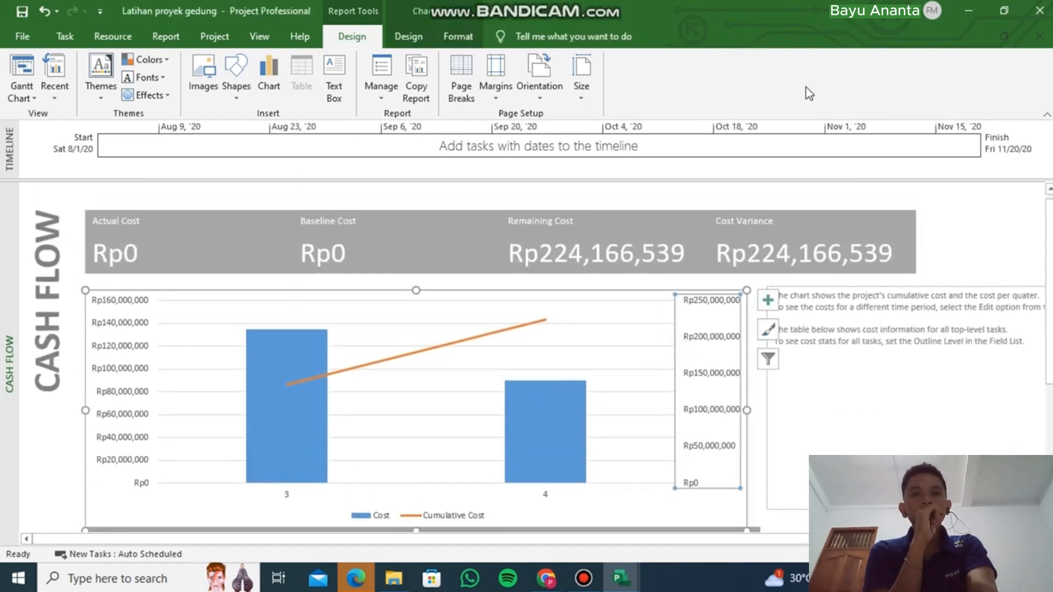